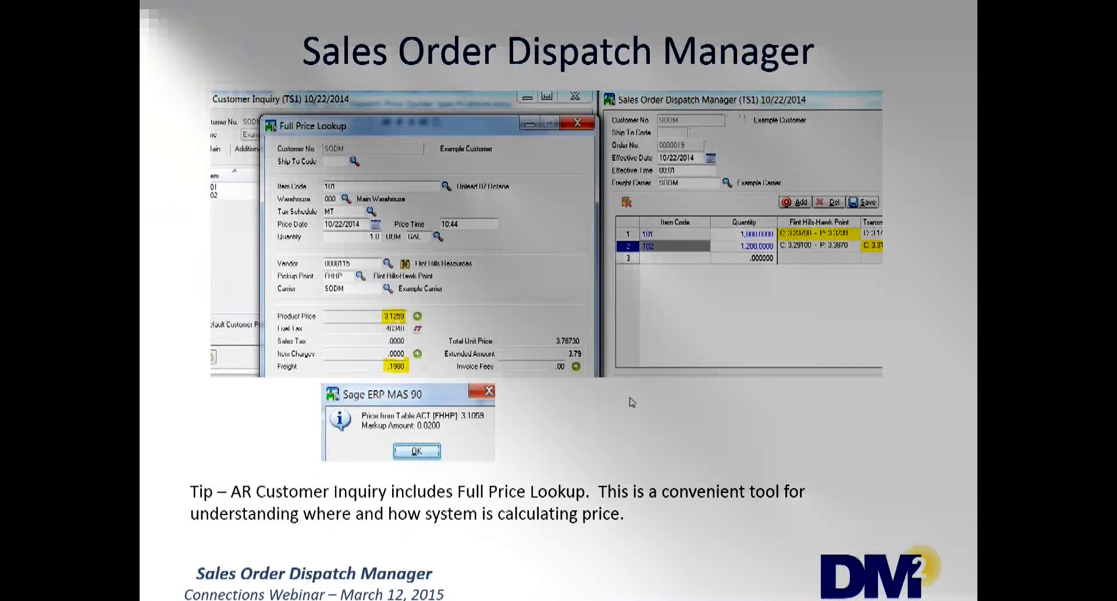
Advance to the 'Software presentation' slide and bring the 440b.dm2.com Remote Desktop session full screen.
click(811, 418)
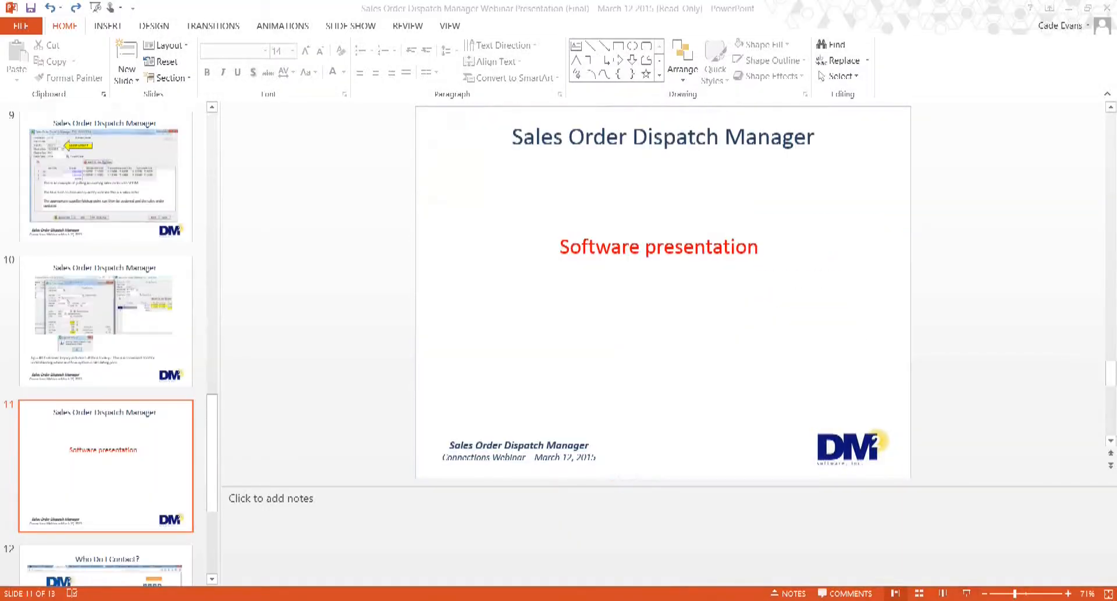
drag(0, 116, 730, 1)
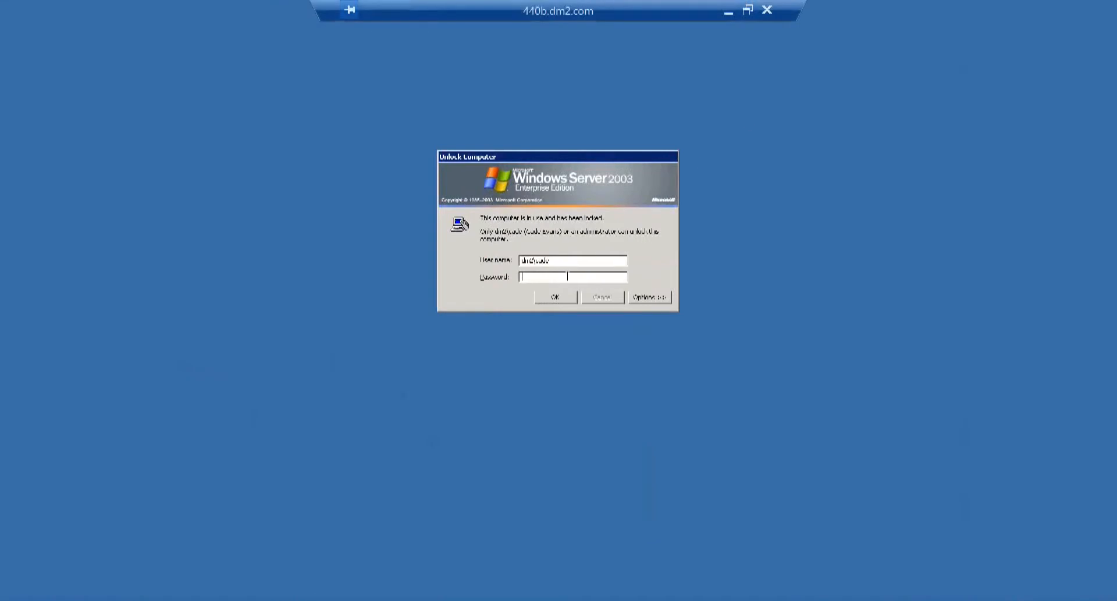
Unlock the Windows Server 2003 session with the account password and expand Petrolink > Main in Sage.
text(•••••••••••••••••)
key(Return)
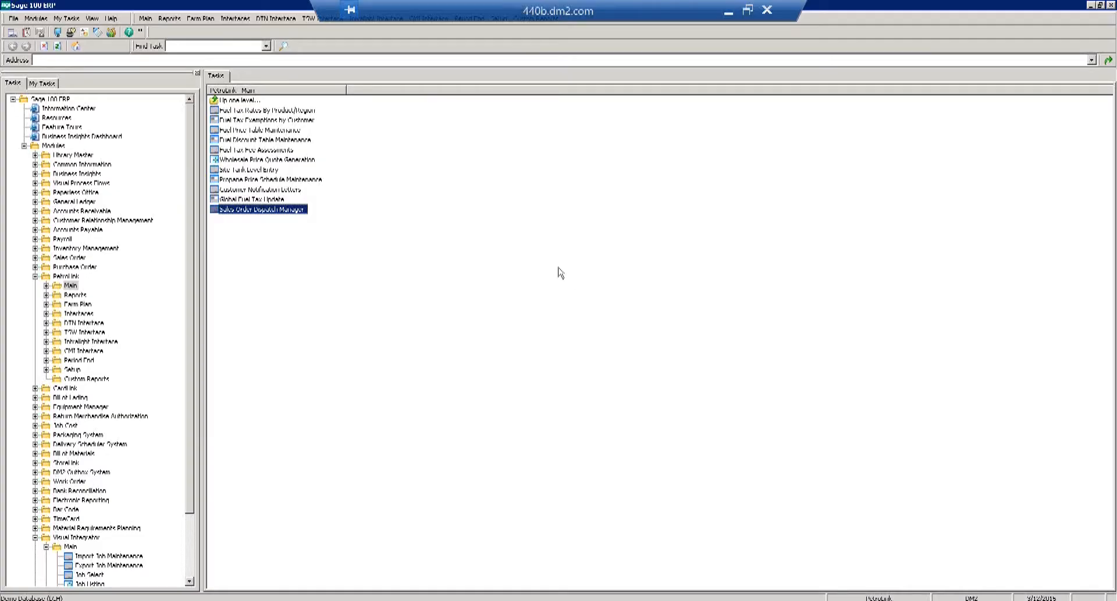
double_click(71, 285)
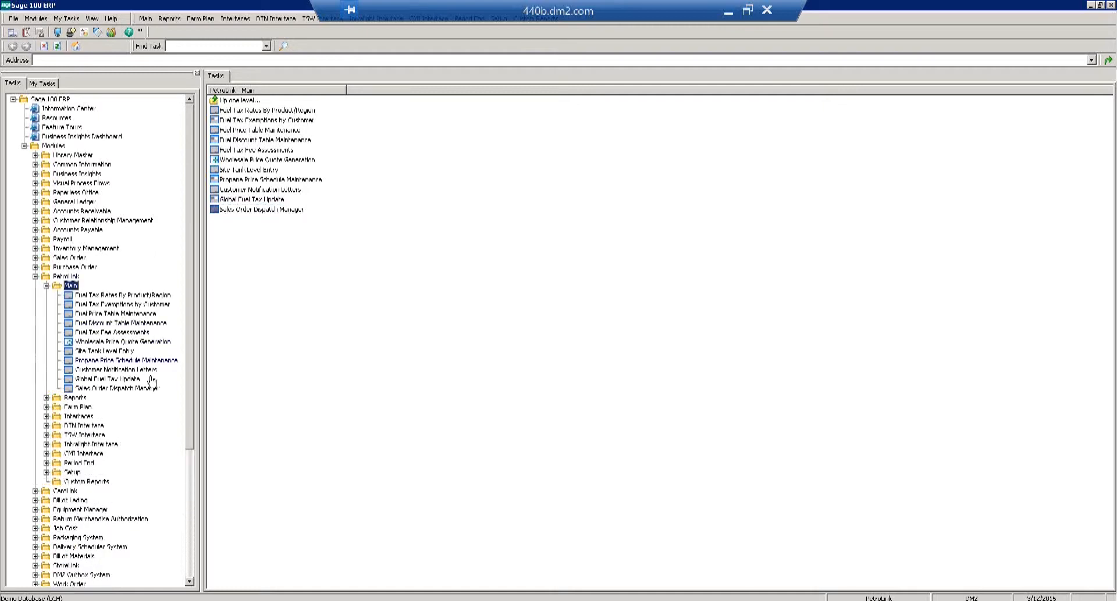
Open Sales Order Dispatch Manager and list the saved dispatch headers by Customer No.
click(147, 389)
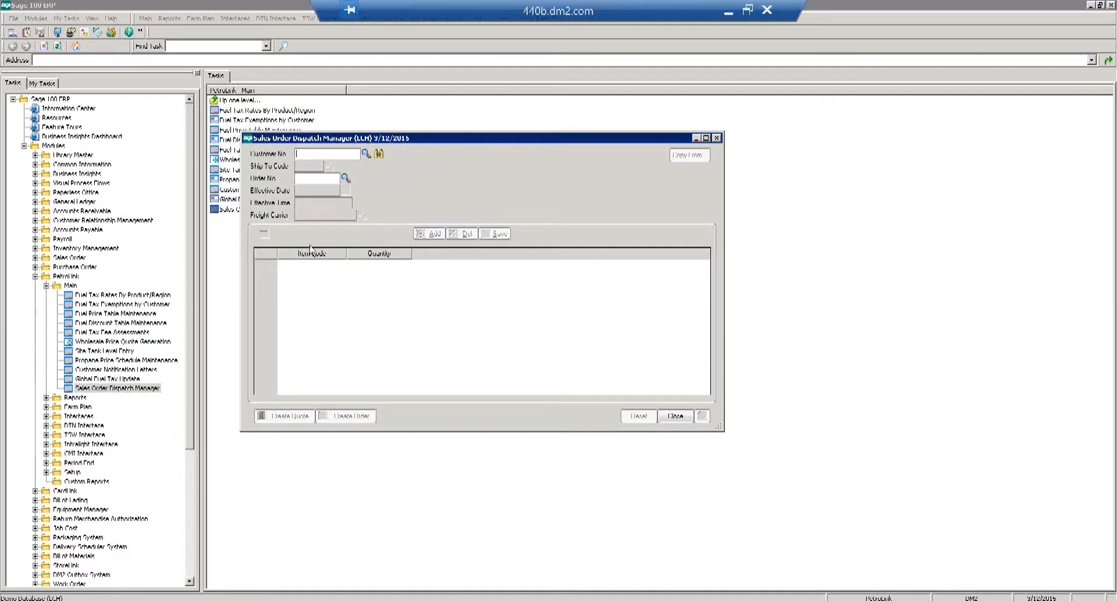
click(379, 154)
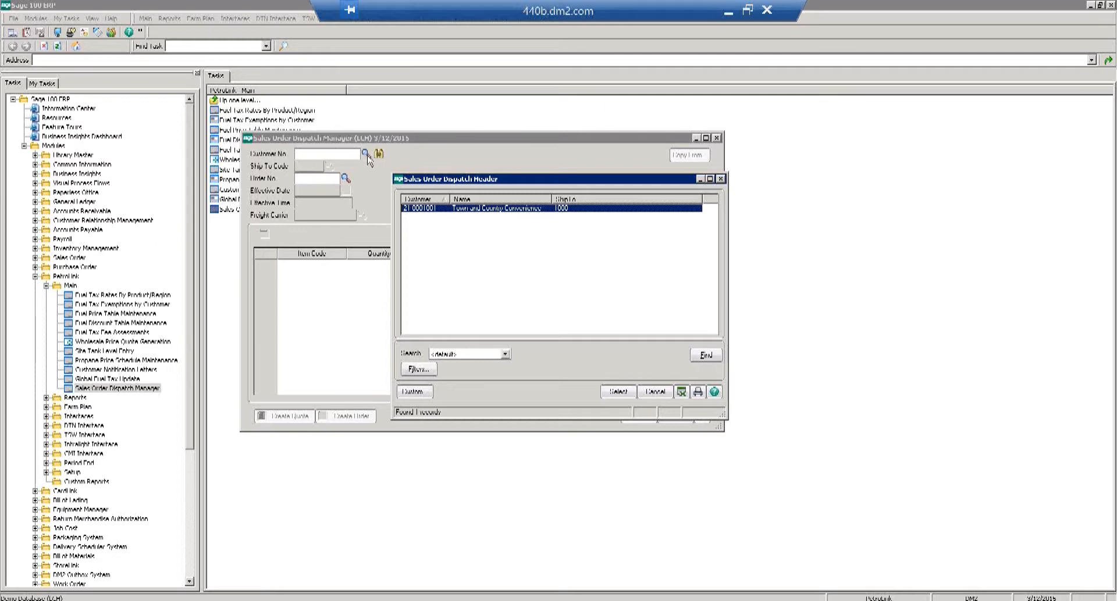
Load the Town and Country Convenience dispatch, set item 168 to 4,000, and pick its Kinder Morgan price.
click(618, 393)
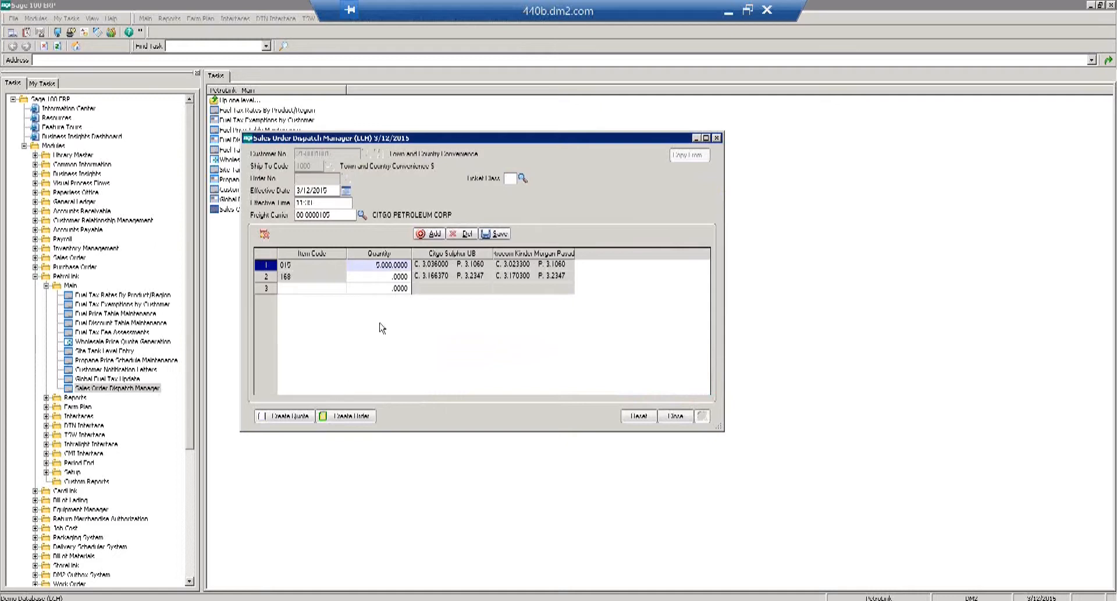
click(388, 277)
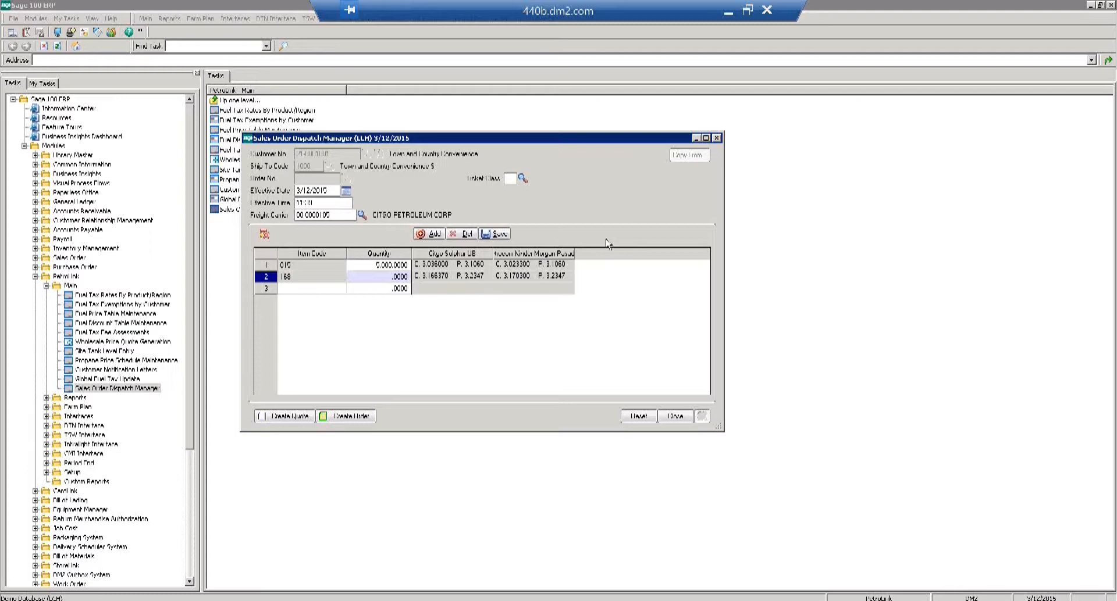
text(1000)
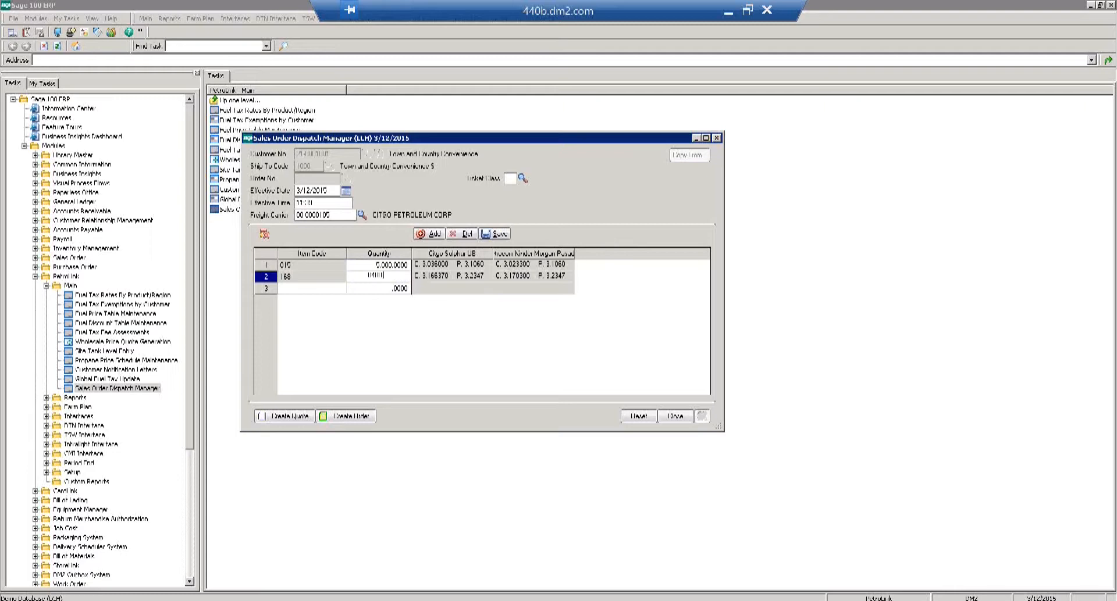
text(.)
key(Return)
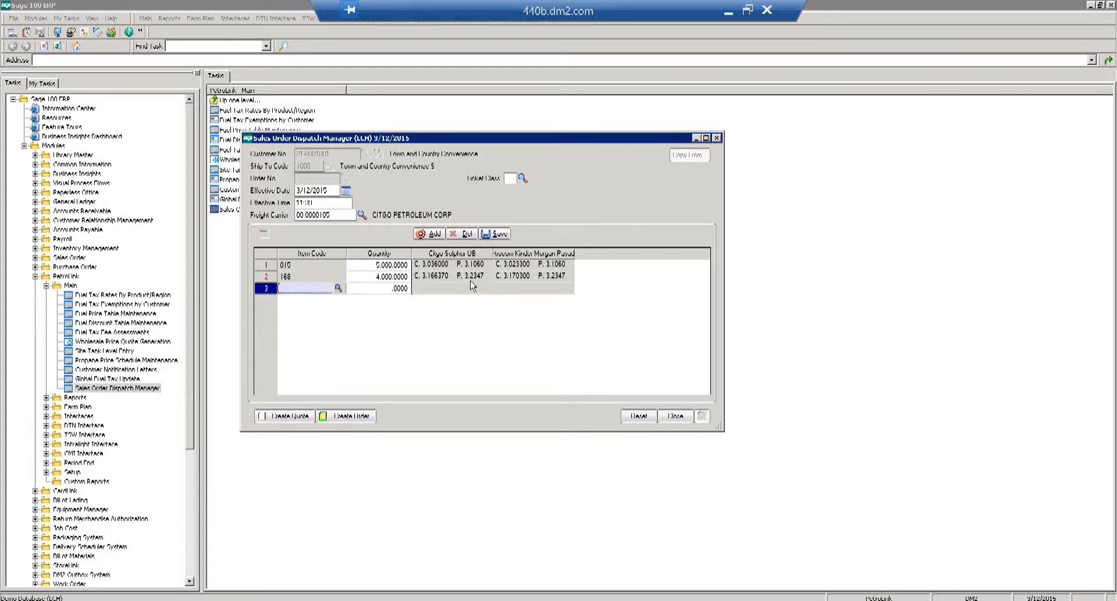
click(510, 277)
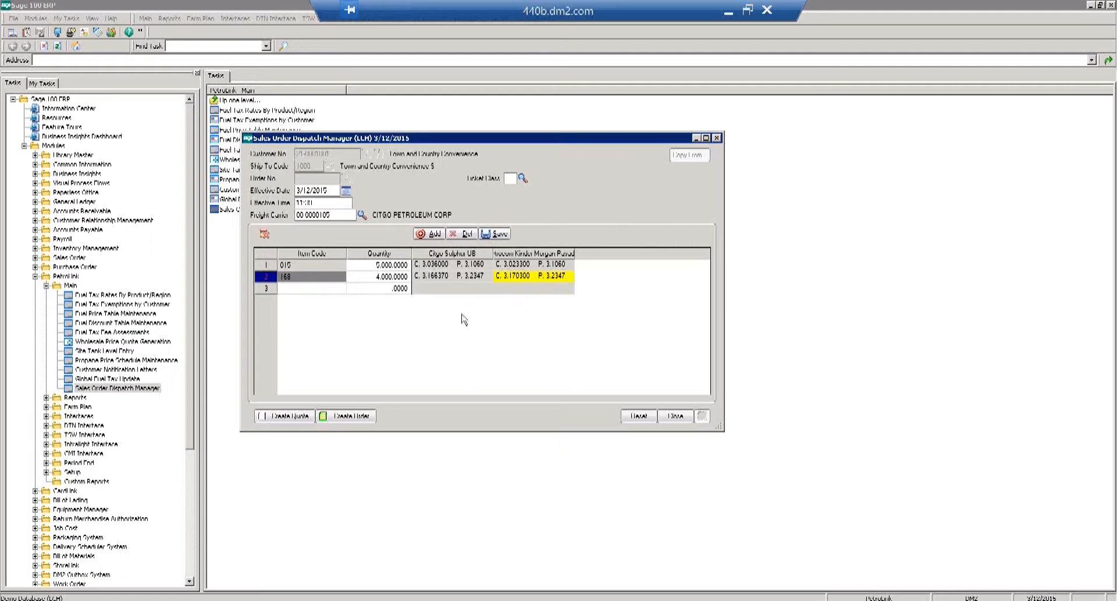
Add ConocoPhillips Pasadena (CO12) as a pickup-point price column, then create the order.
click(432, 235)
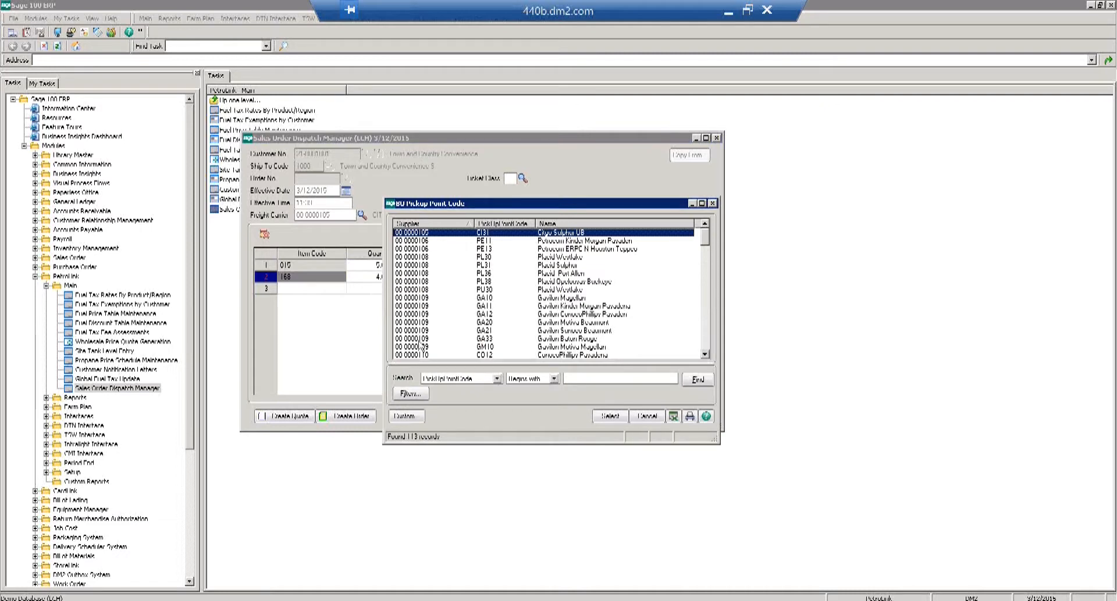
double_click(489, 355)
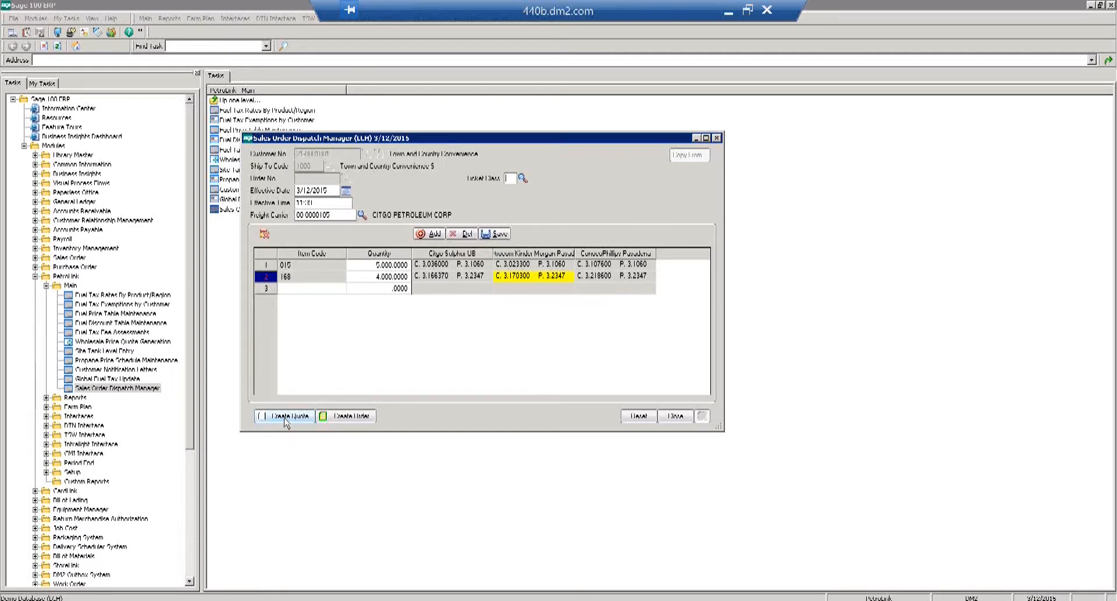
click(353, 420)
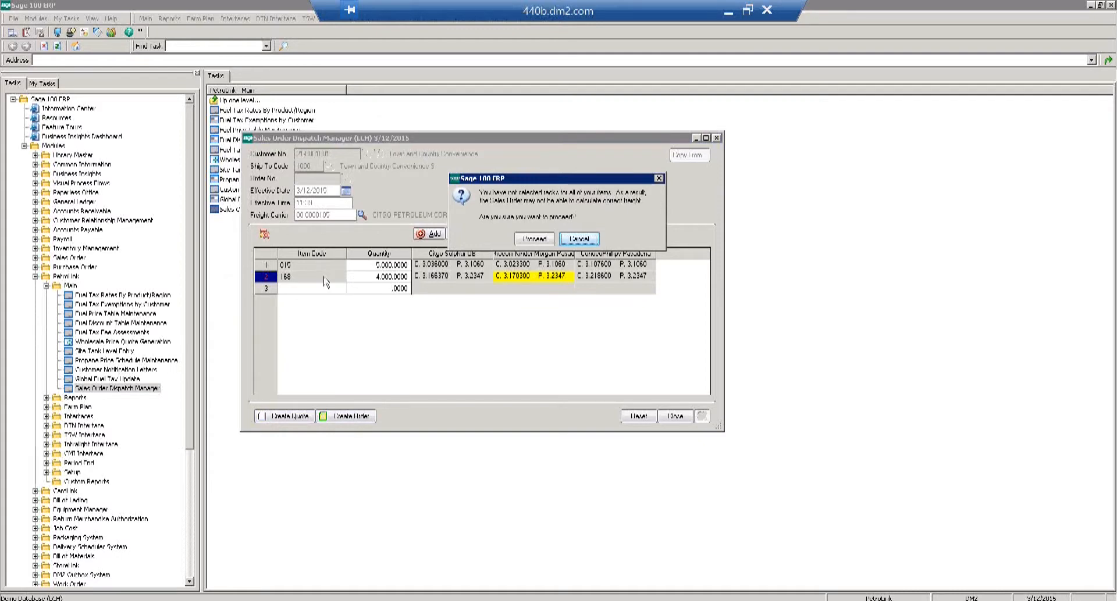
Proceed past the unselected-racks warning and dismiss the Customer Credit History notice.
click(532, 239)
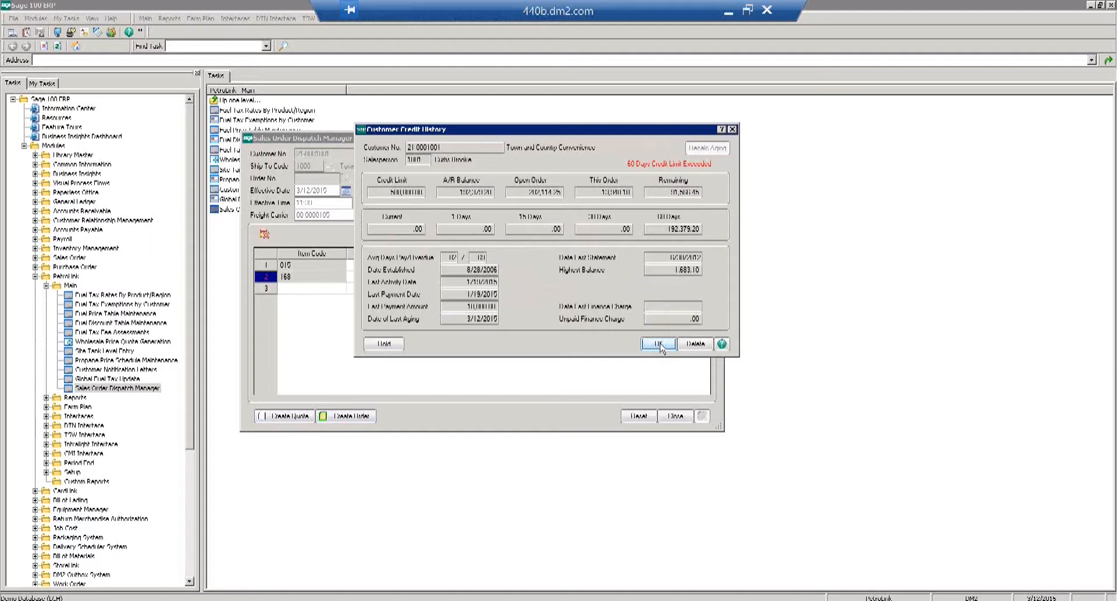
click(659, 344)
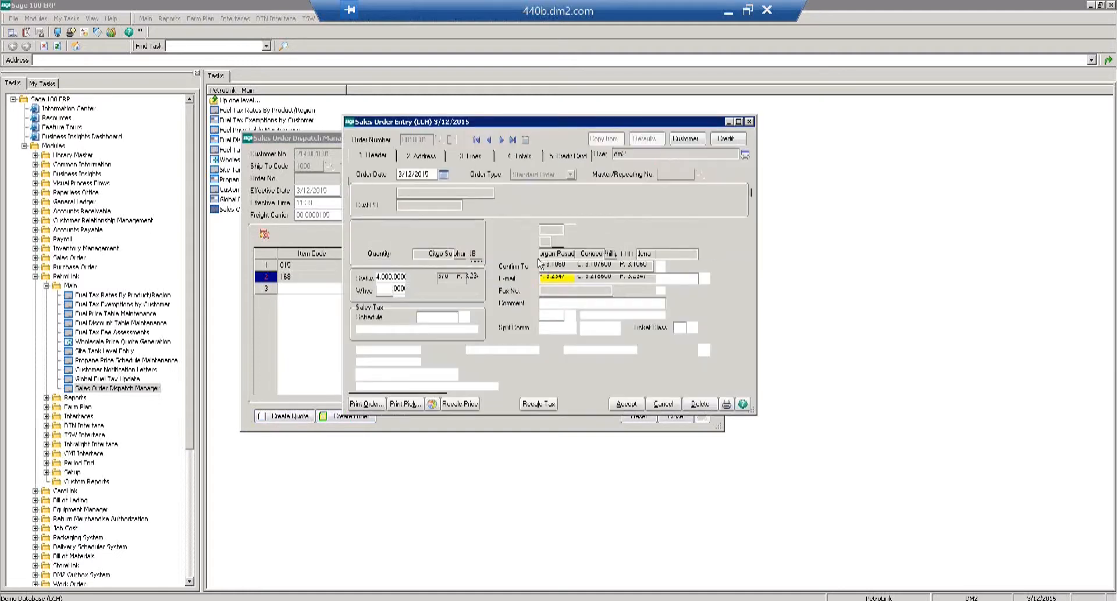
Check the order's Lines tab for items 015 and 168, then accept the sales order.
click(471, 156)
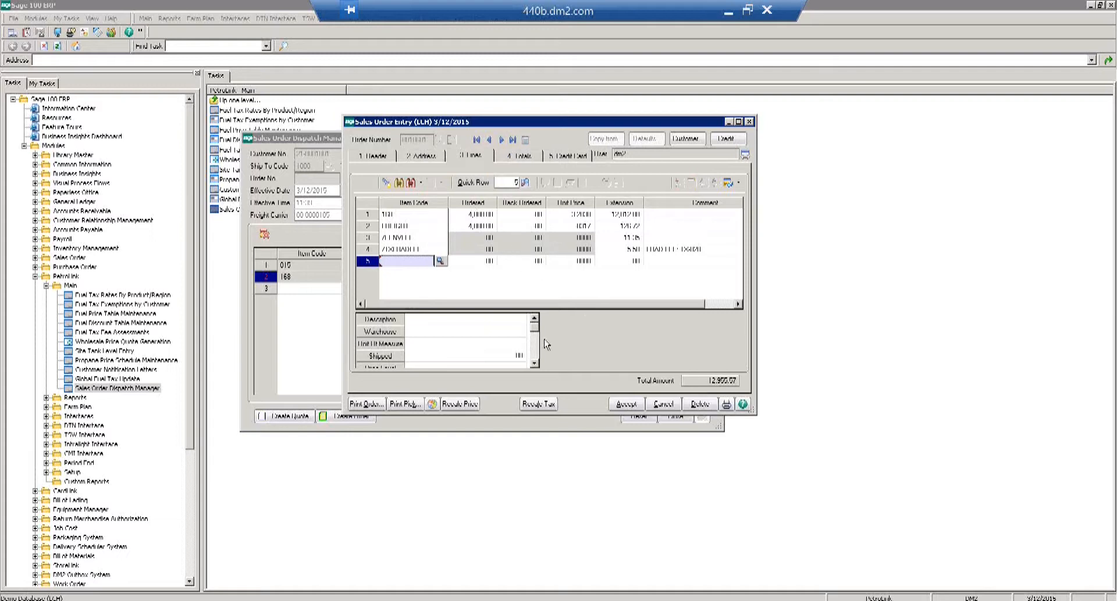
click(623, 403)
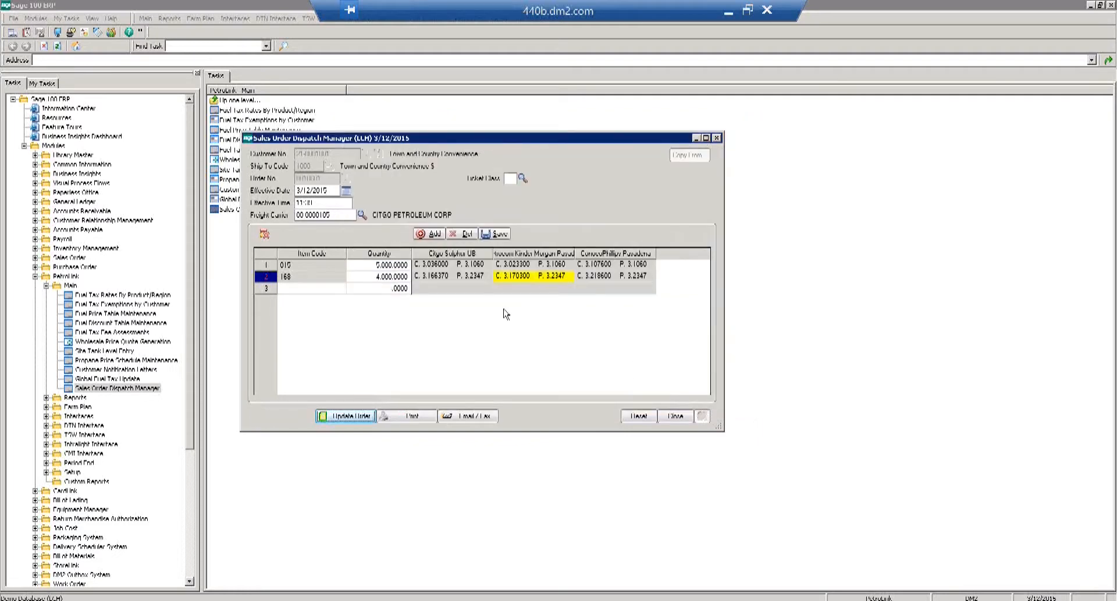
Close the Dispatch Manager and open Sales Order Entry from Sales Order > Main, accepting date 3/12/2015.
click(676, 417)
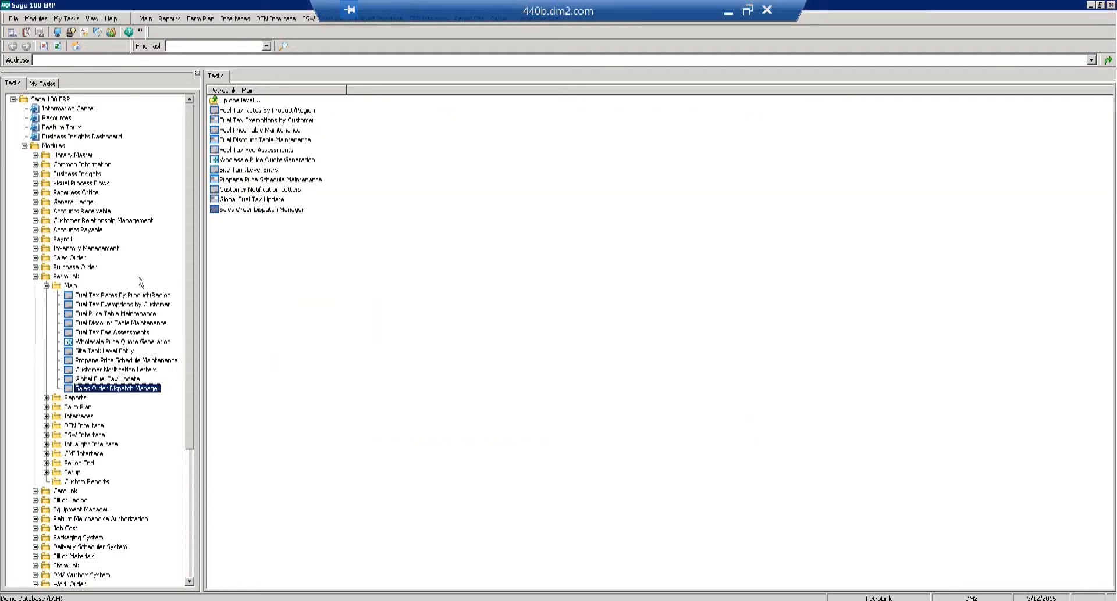
double_click(61, 258)
double_click(71, 267)
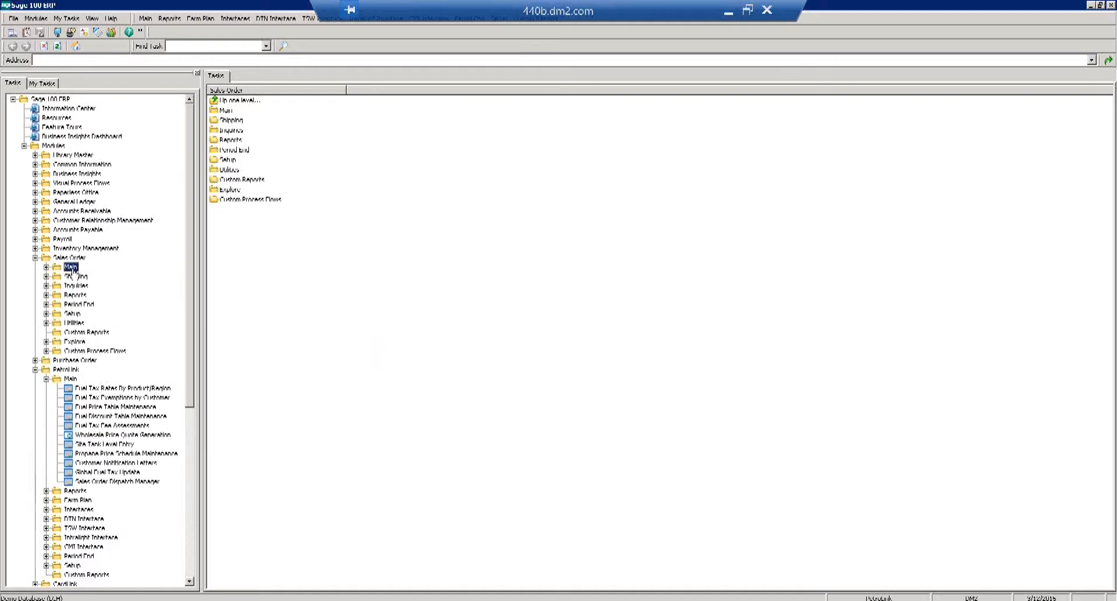
click(96, 277)
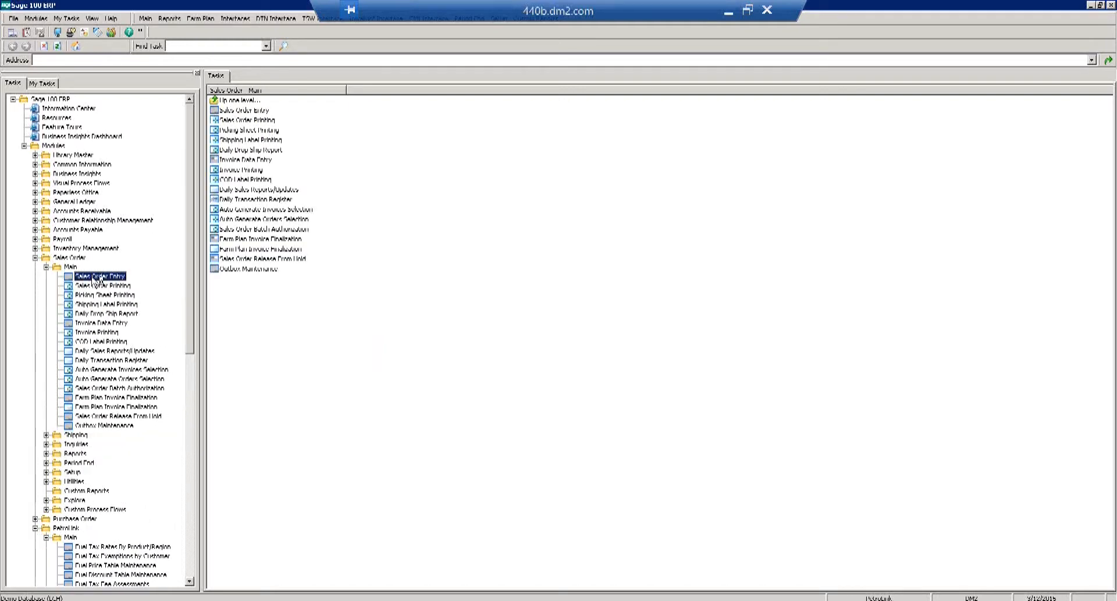
double_click(93, 282)
click(225, 124)
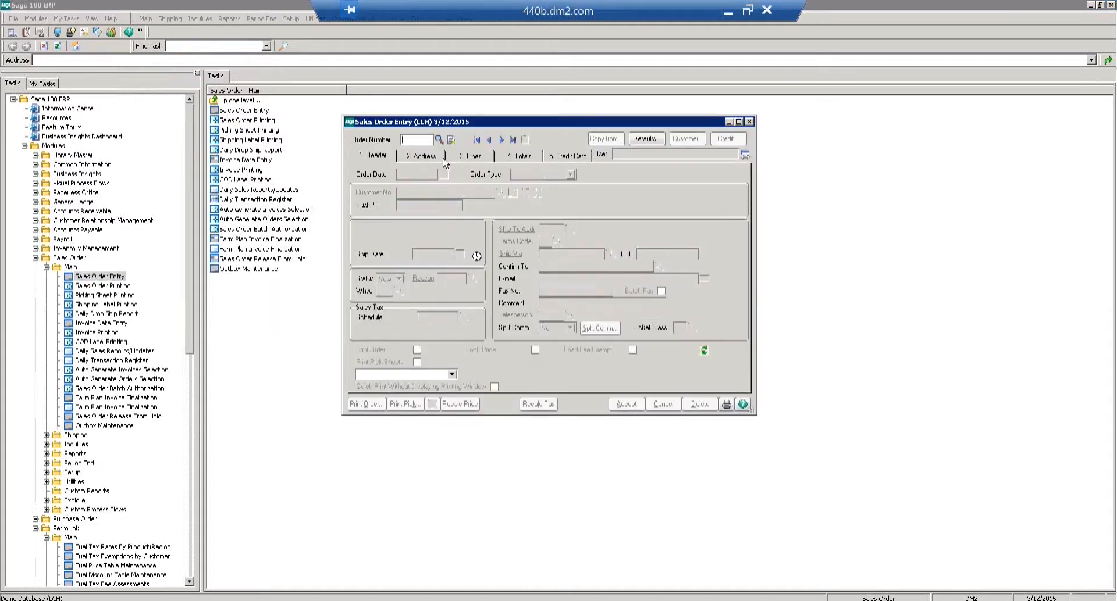
Start the next order for Town and Country Convenience, Ship To 1000, and go to its Lines tab.
click(452, 140)
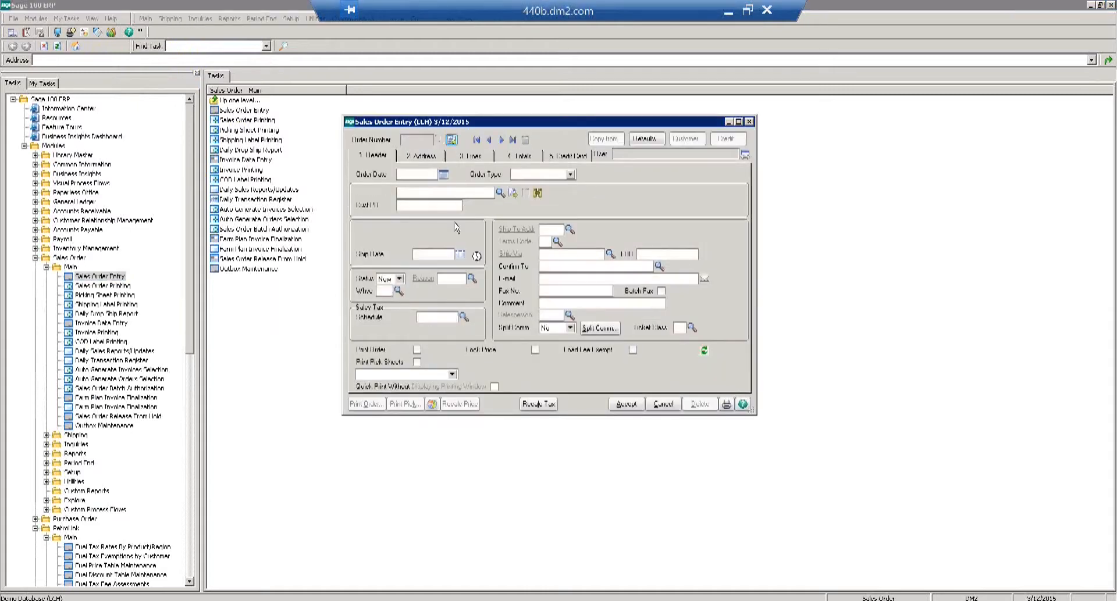
click(499, 194)
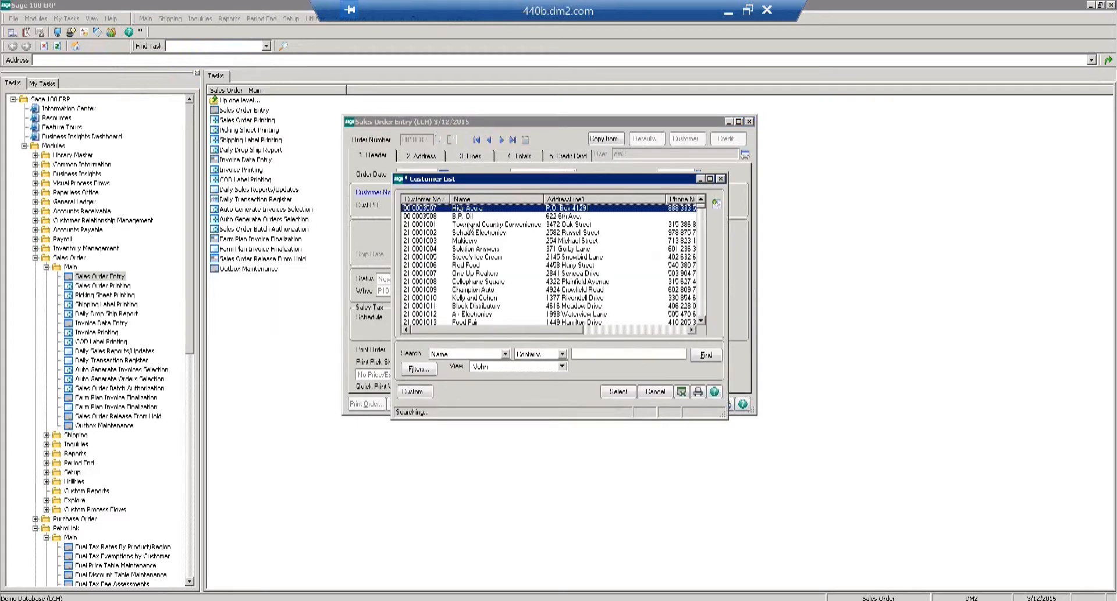
double_click(468, 226)
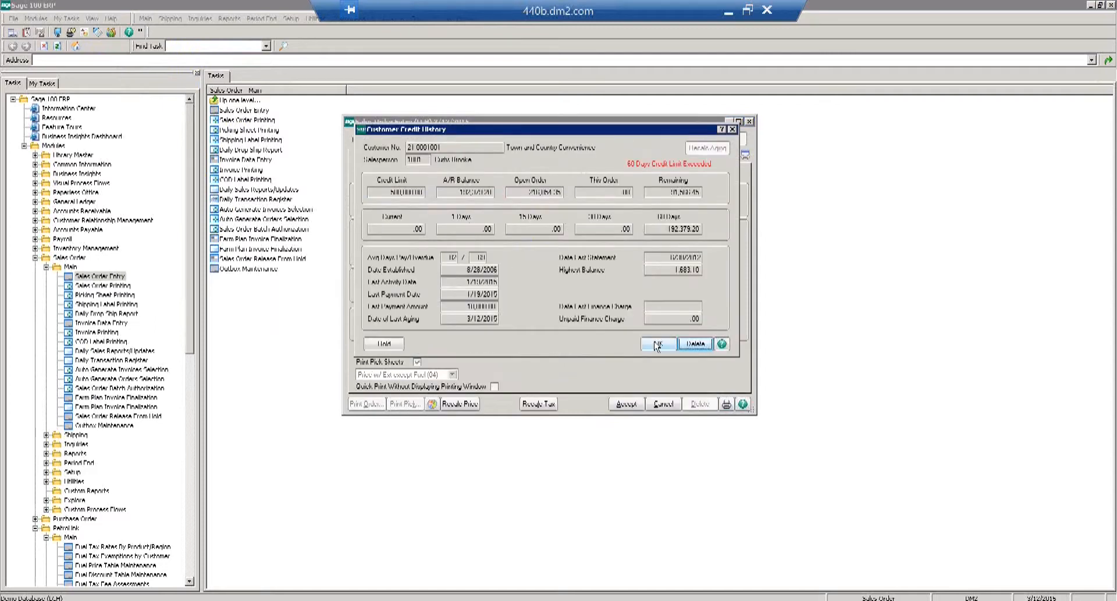
click(656, 345)
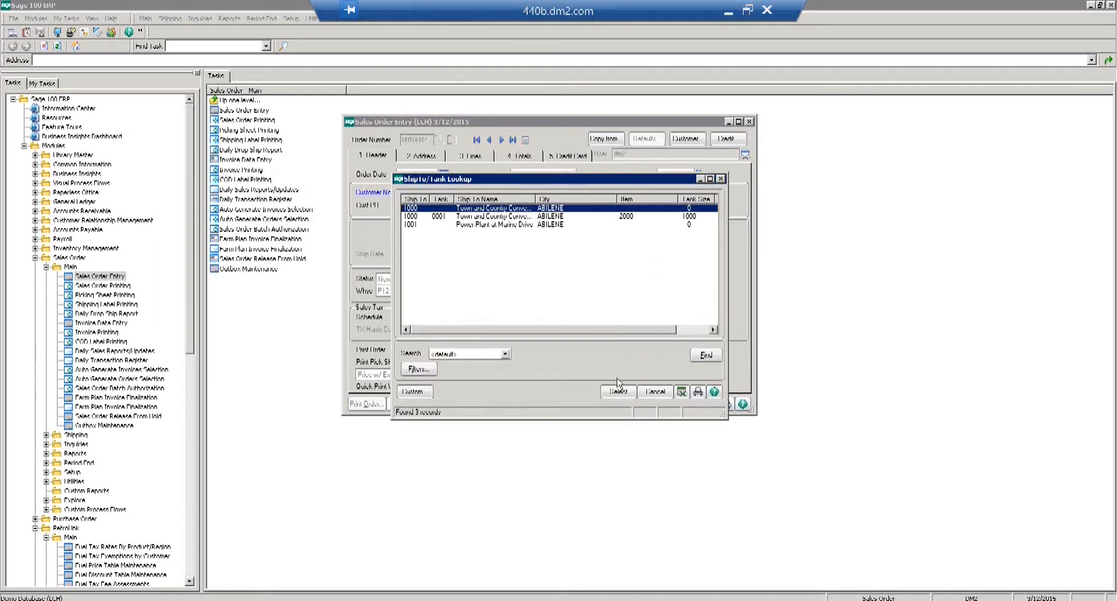
click(621, 393)
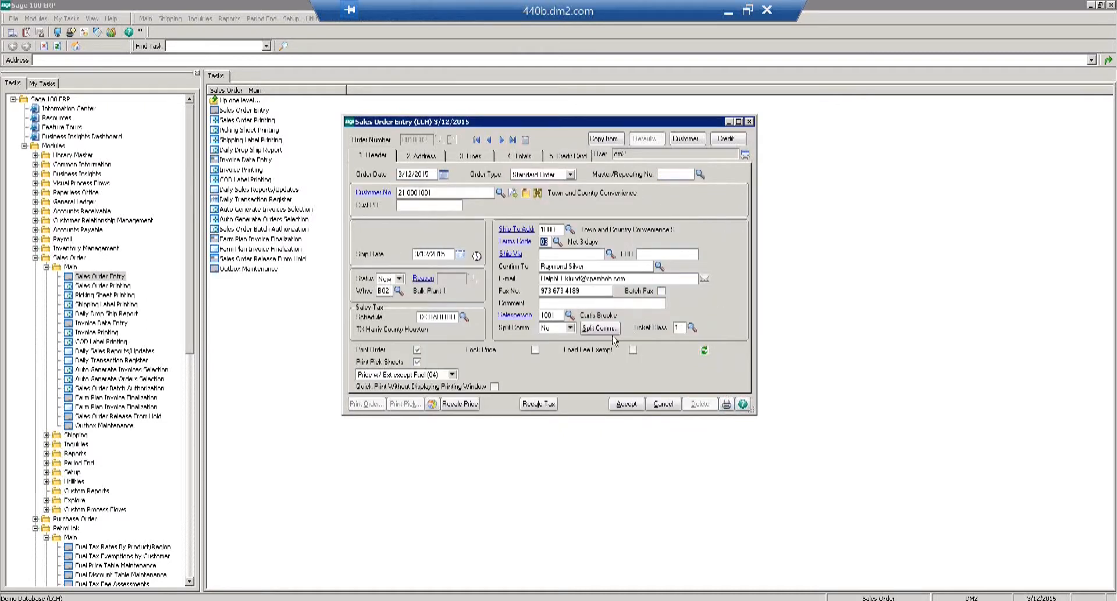
click(473, 160)
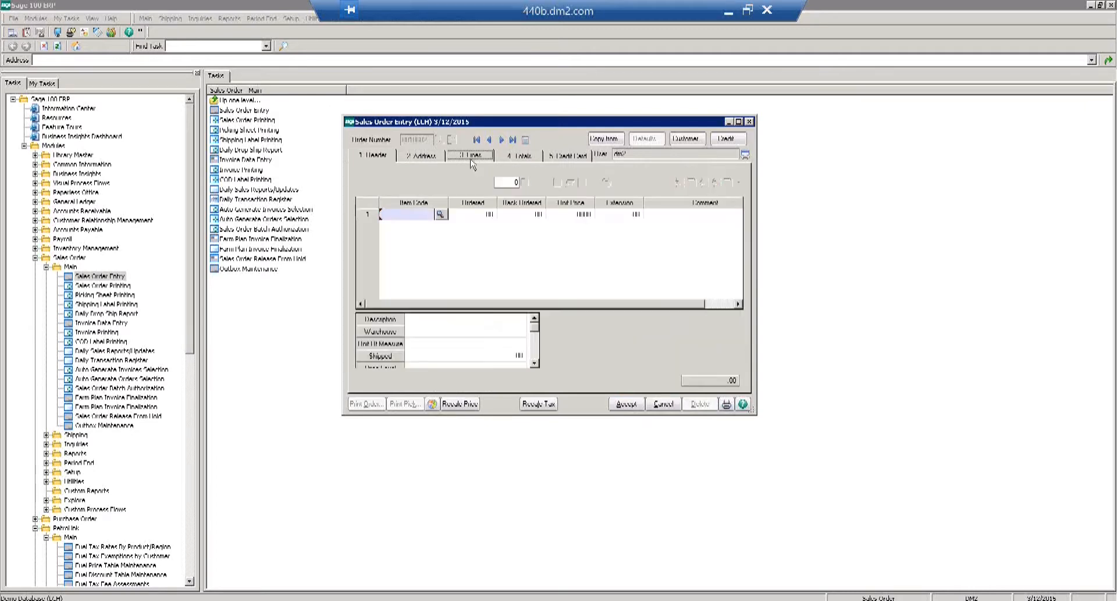
Add item 015 Unleaded Gasoline 10% Ethanol at 2,500 gallons (total 7,640.00) and accept the order.
click(440, 215)
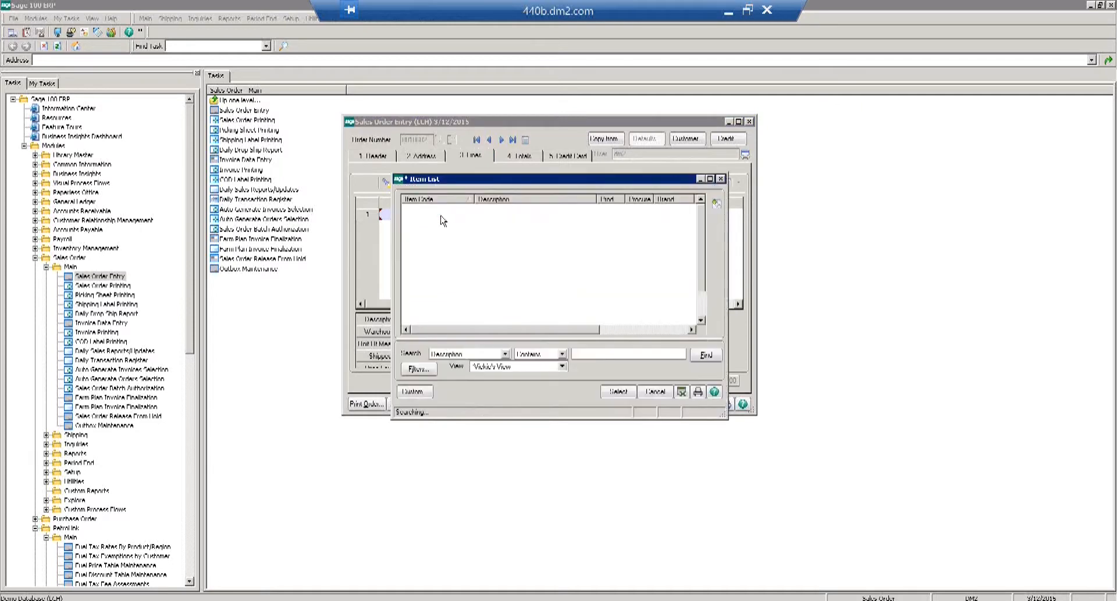
click(617, 393)
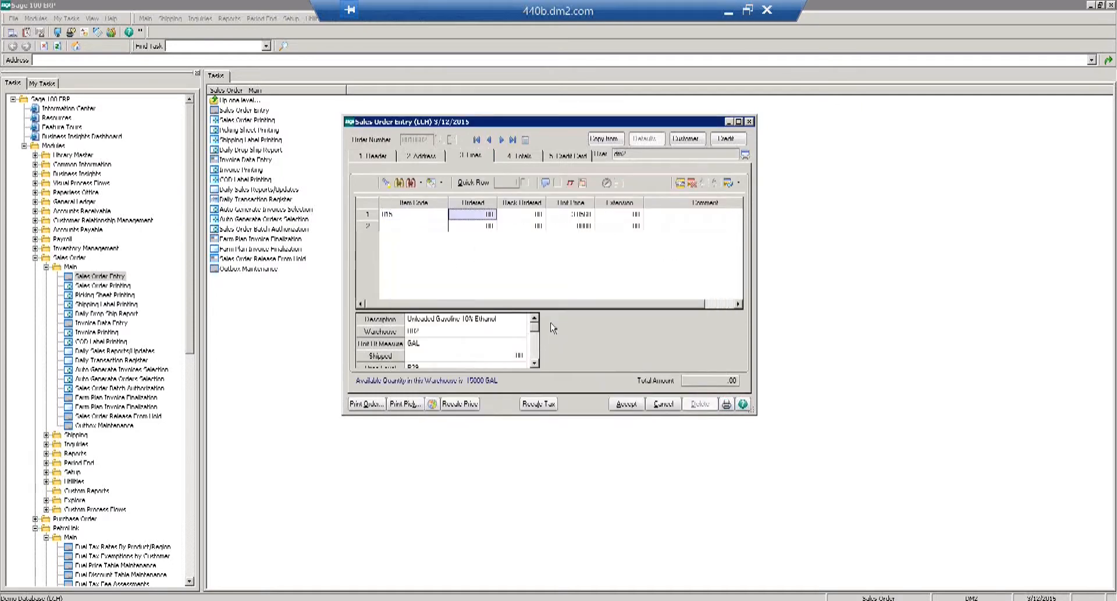
text(2,00)
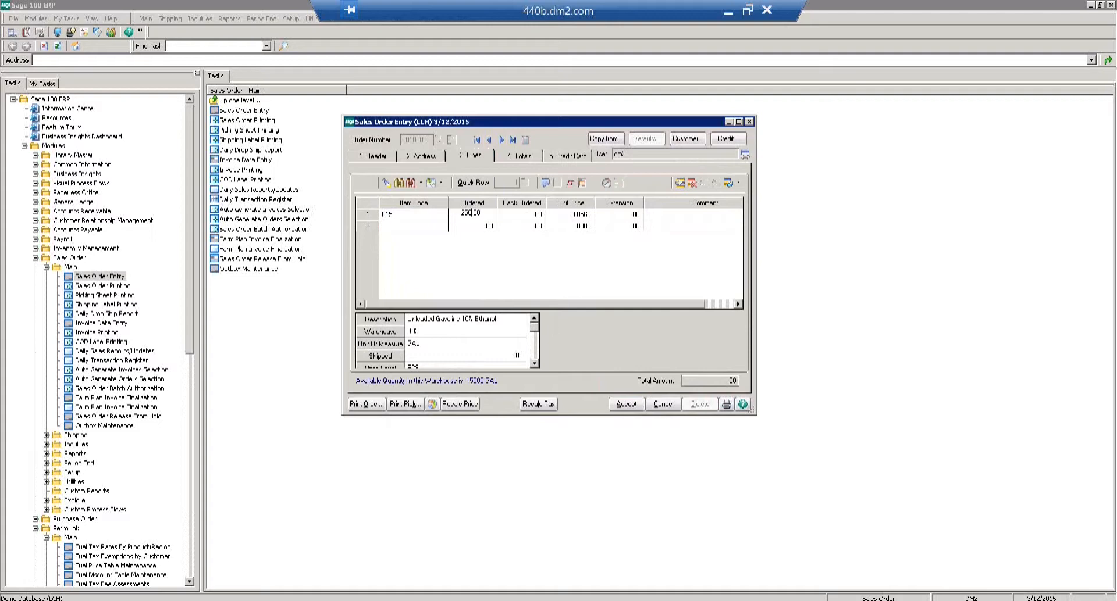
text(0)
key(Tab)
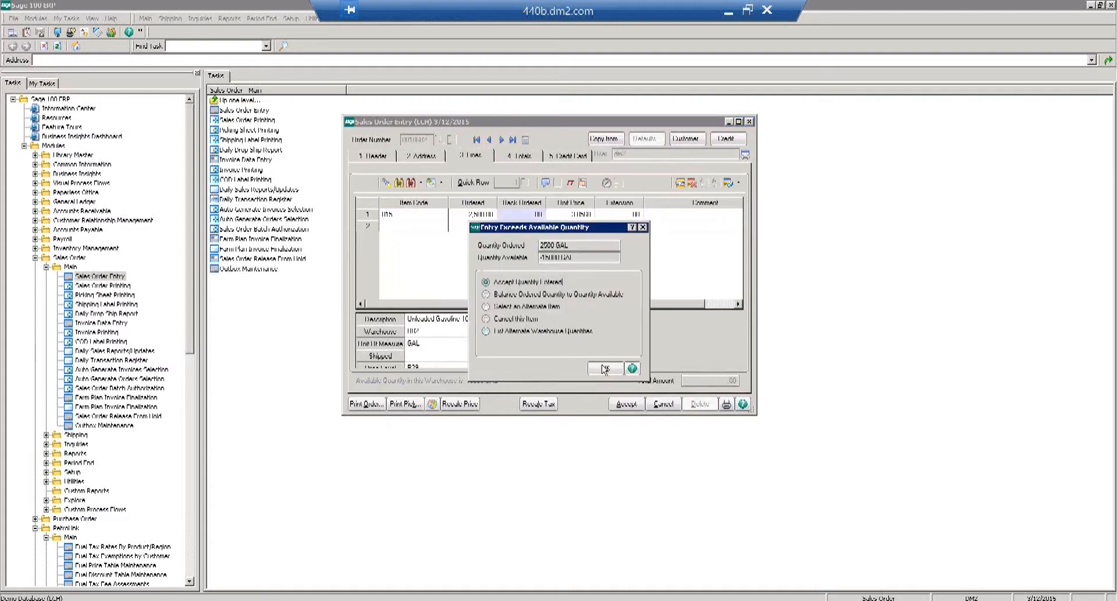
click(604, 370)
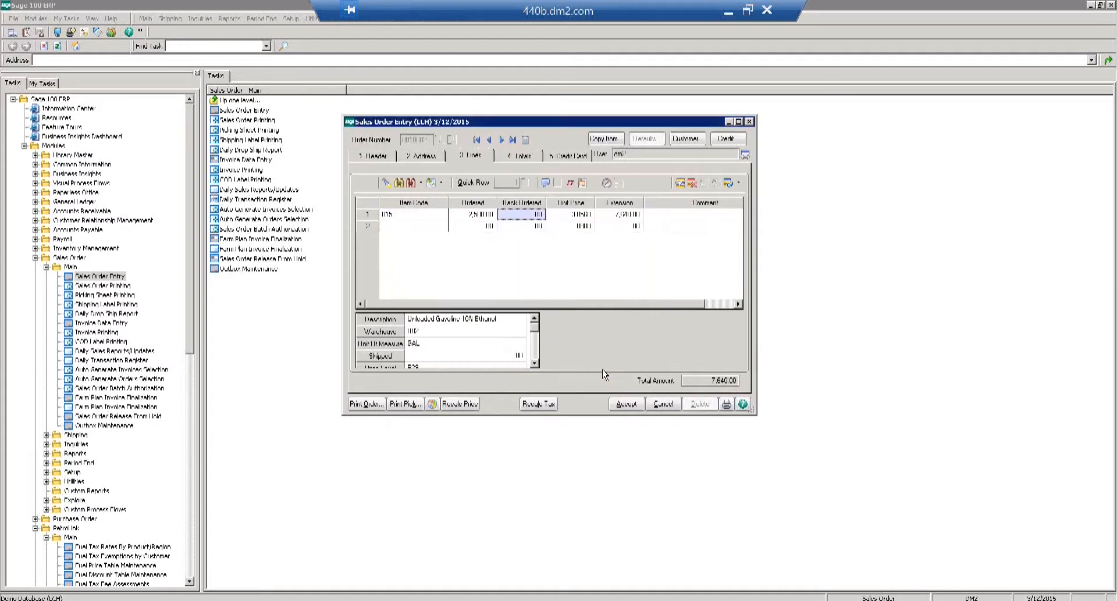
click(631, 405)
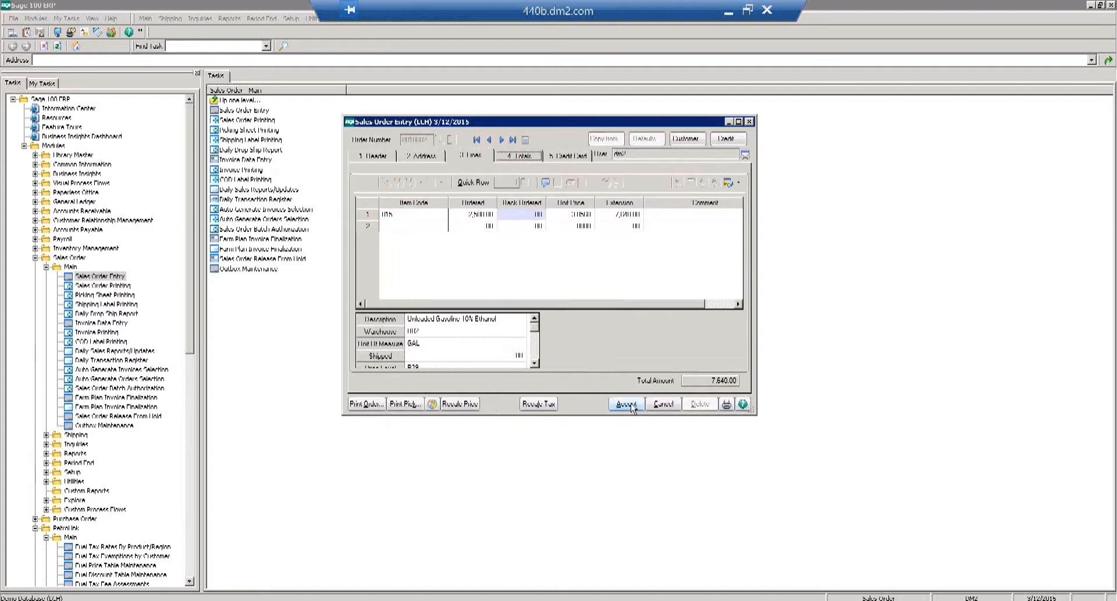
click(627, 404)
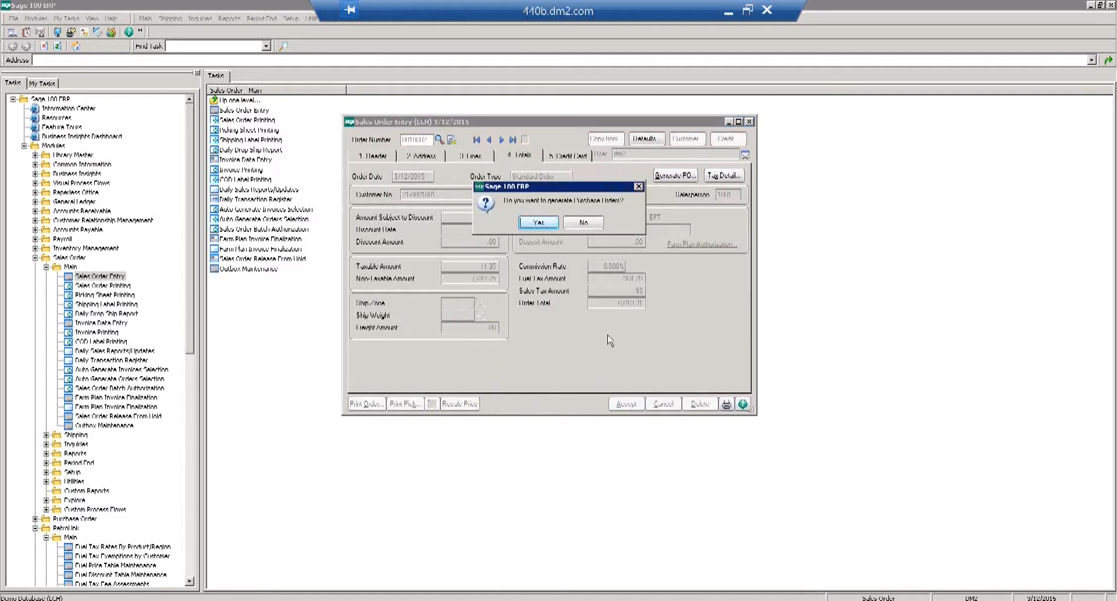
Decline purchase order generation, close Sales Order Entry, and scroll the task tree to PetroLink.
click(578, 225)
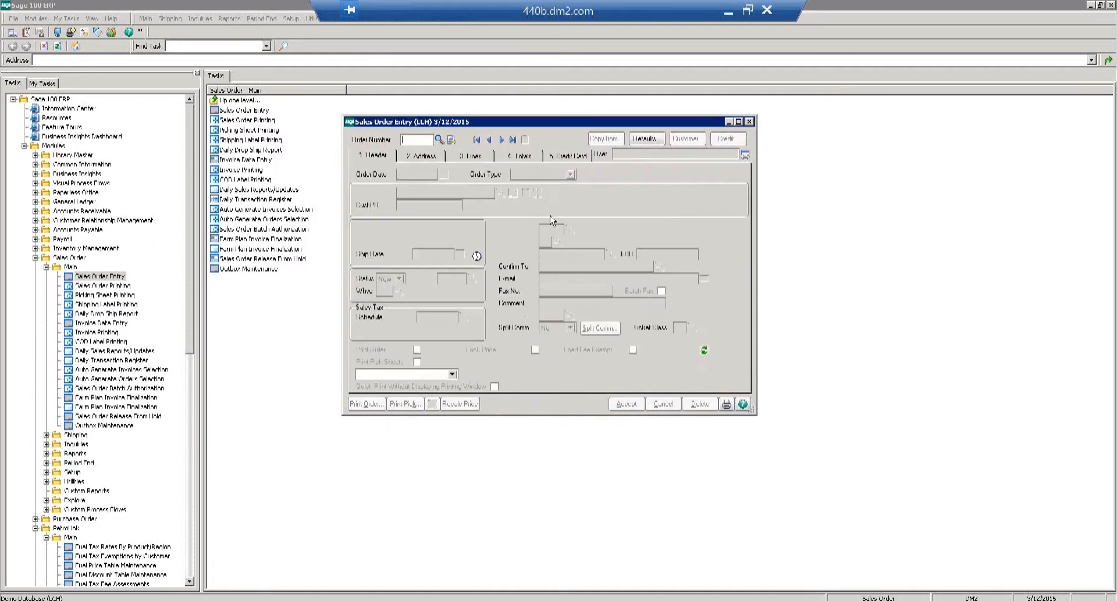
double_click(348, 124)
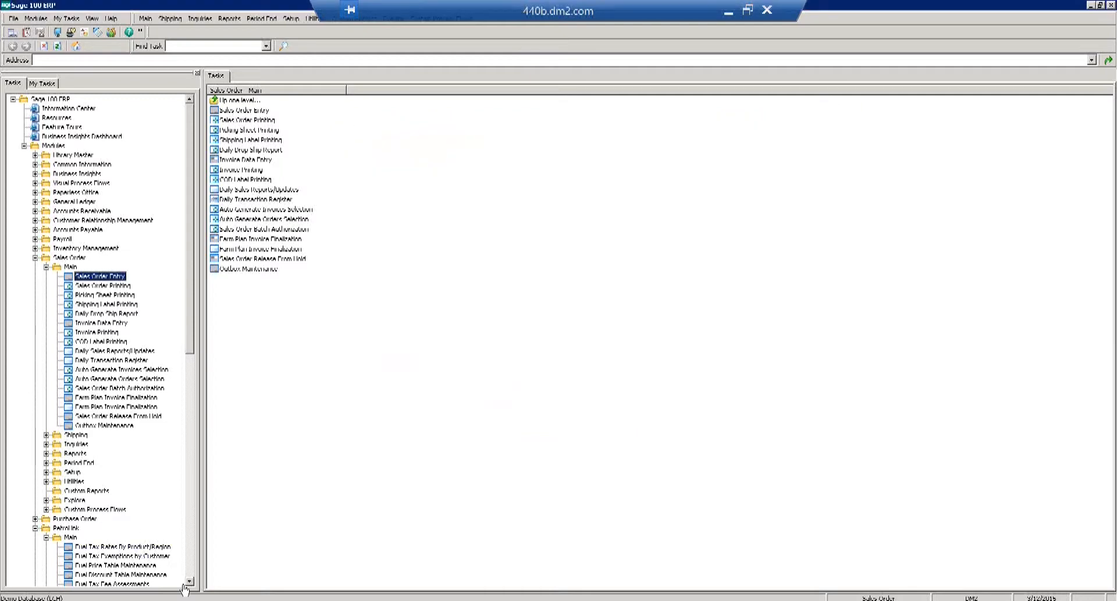
scroll(192, 574, down, 15)
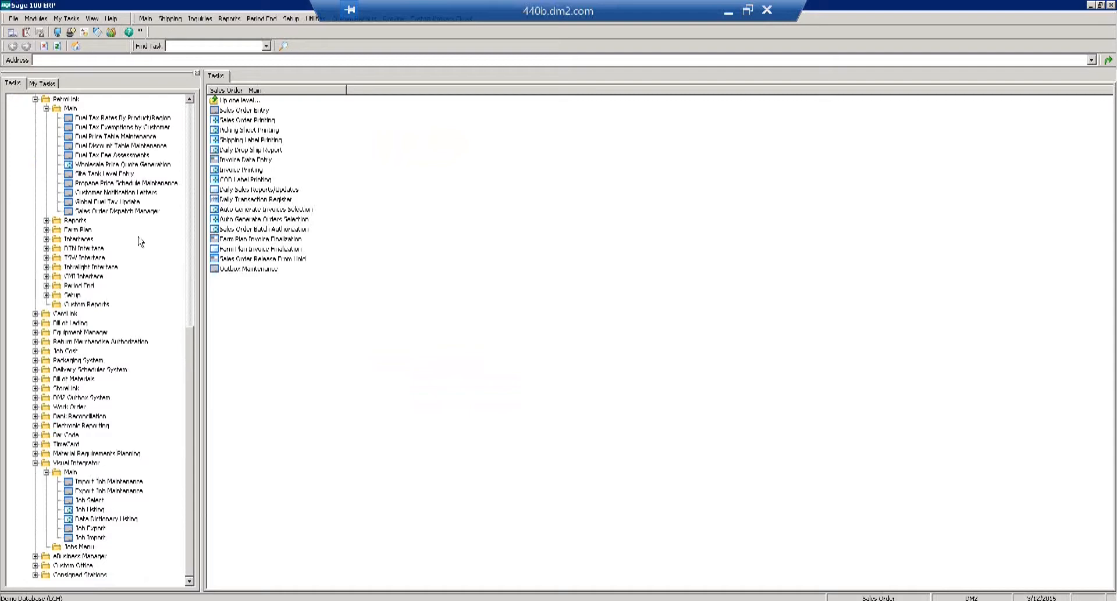
Launch PetroLink's Sales Order Dispatch Manager, load the Town and Country Convenience dispatch, then close it.
click(134, 212)
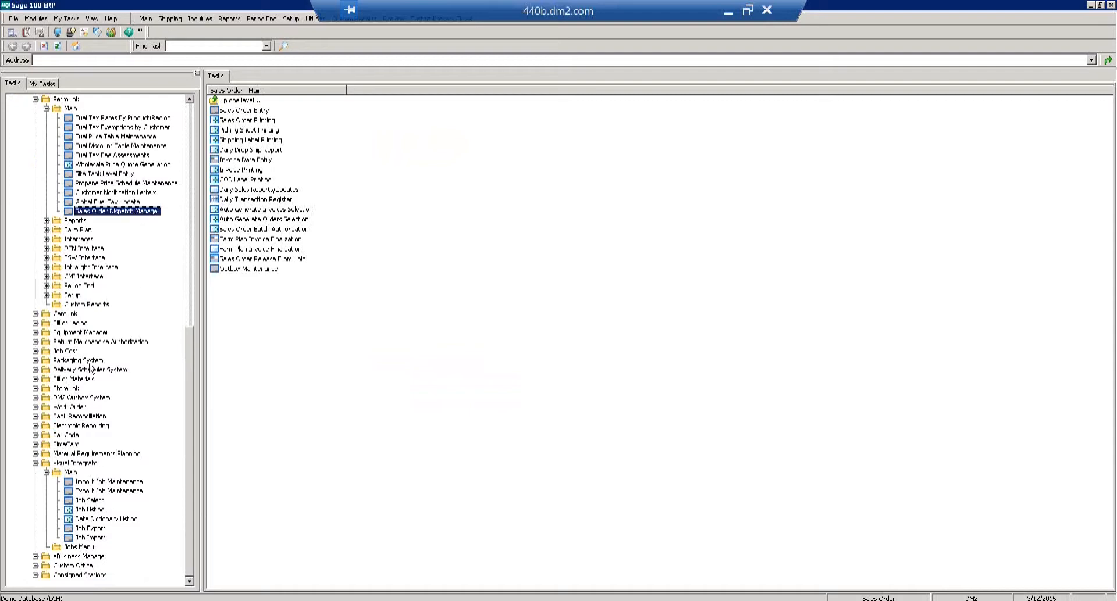
click(35, 464)
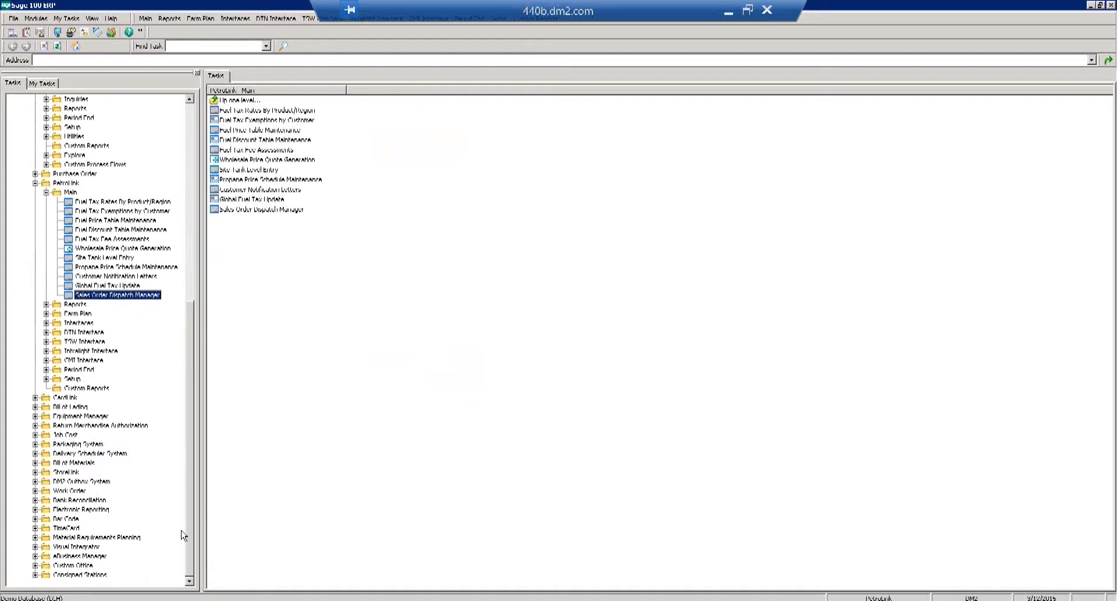
key(Return)
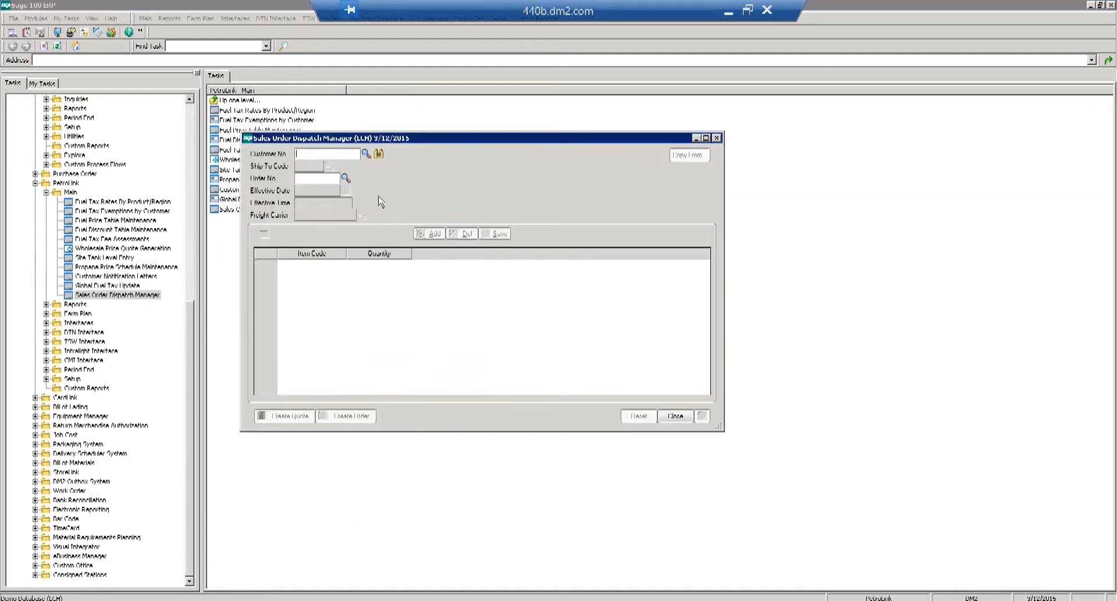
click(378, 155)
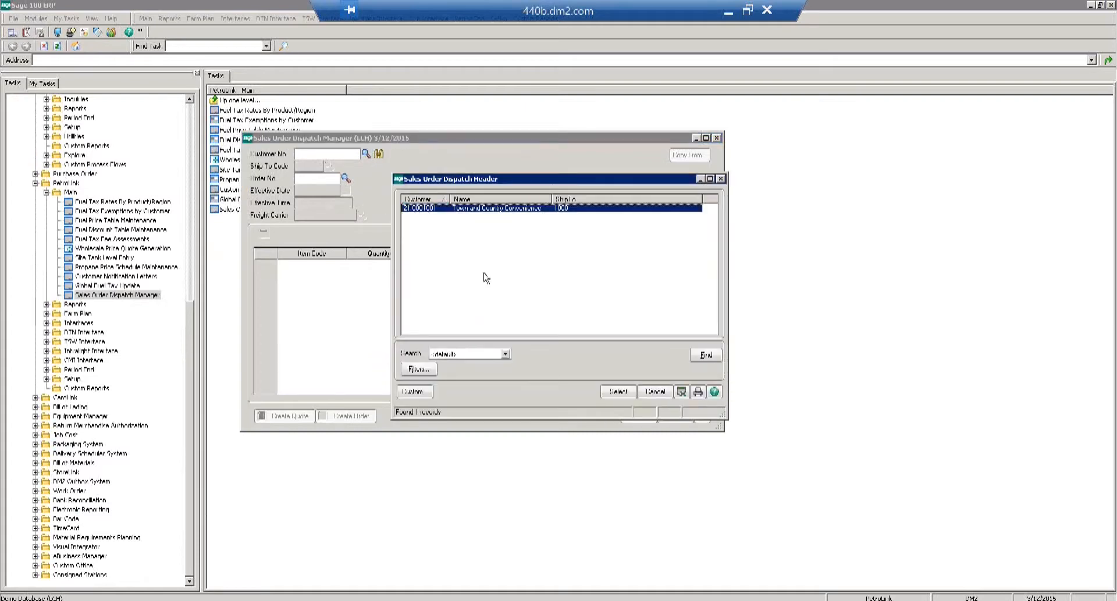
click(618, 391)
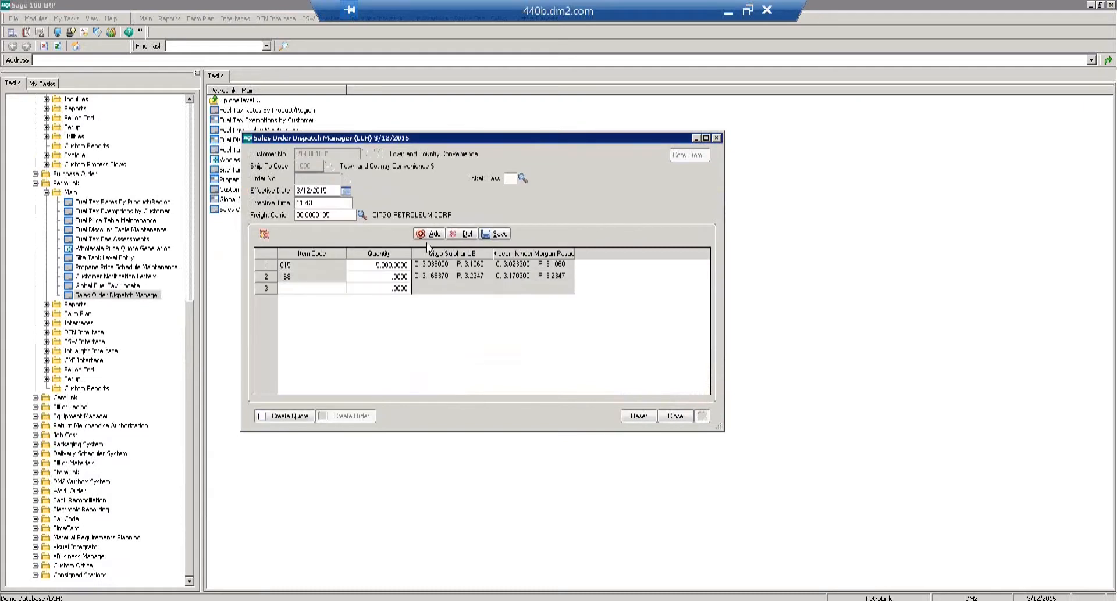
click(675, 417)
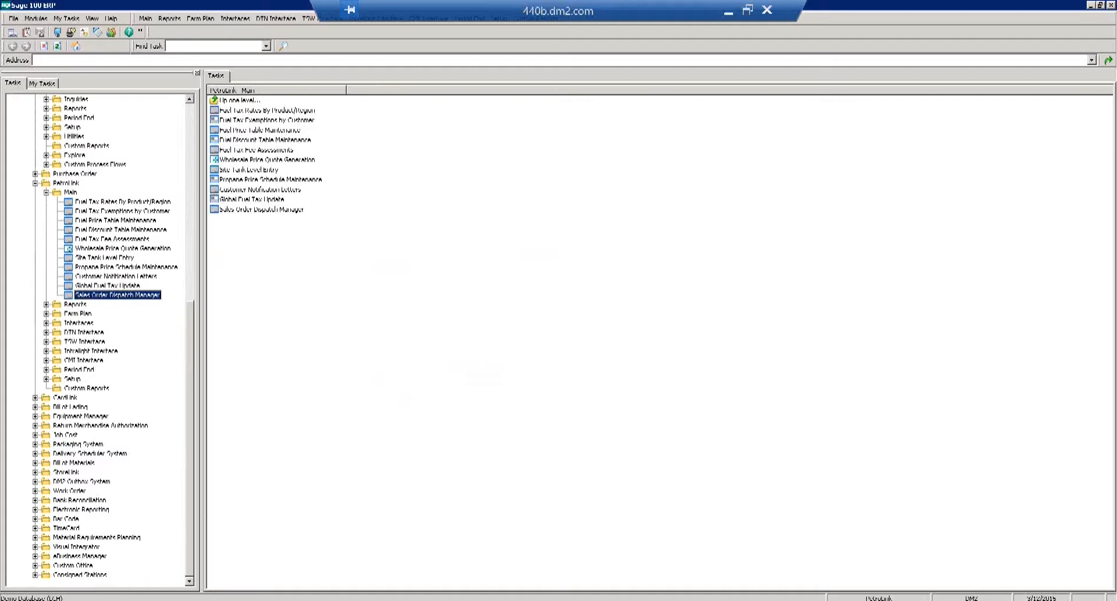
Pick Town and Country Convenience as the dispatch customer, then clear it from the form.
click(366, 154)
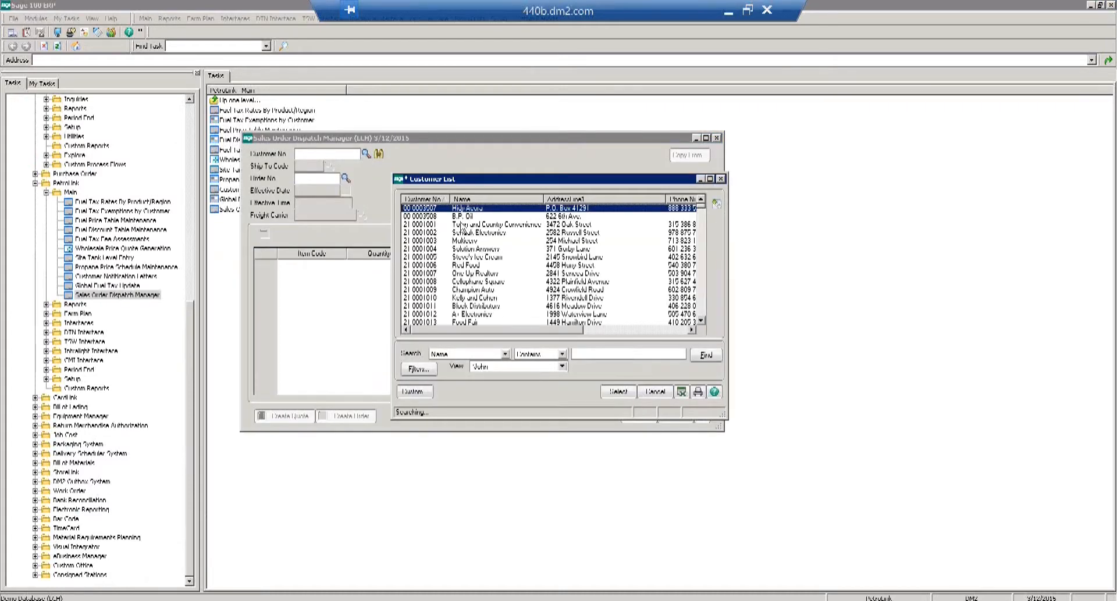
double_click(464, 225)
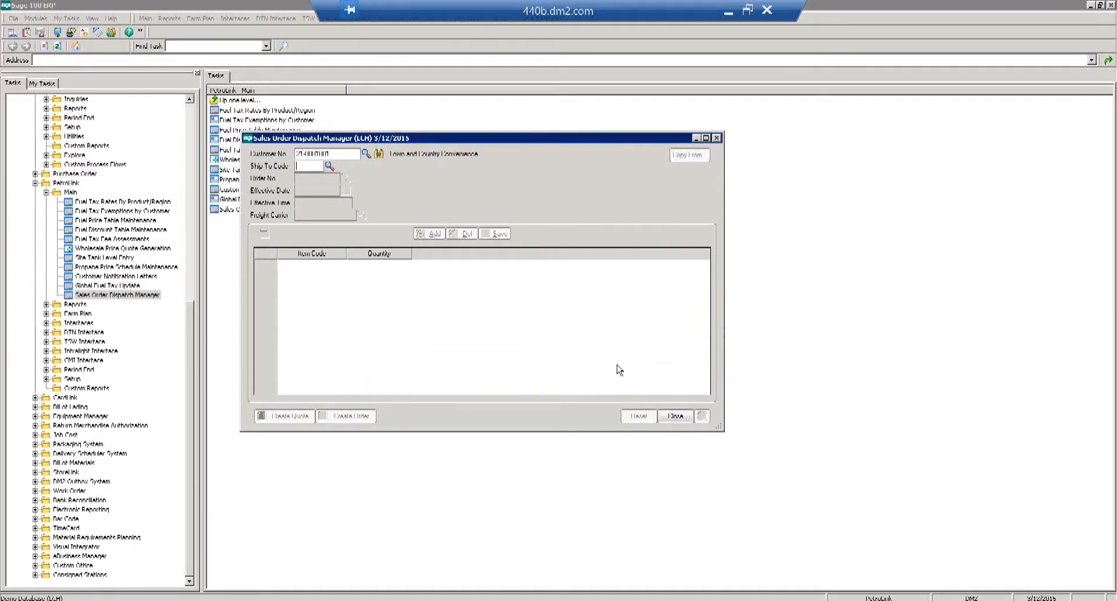
click(675, 416)
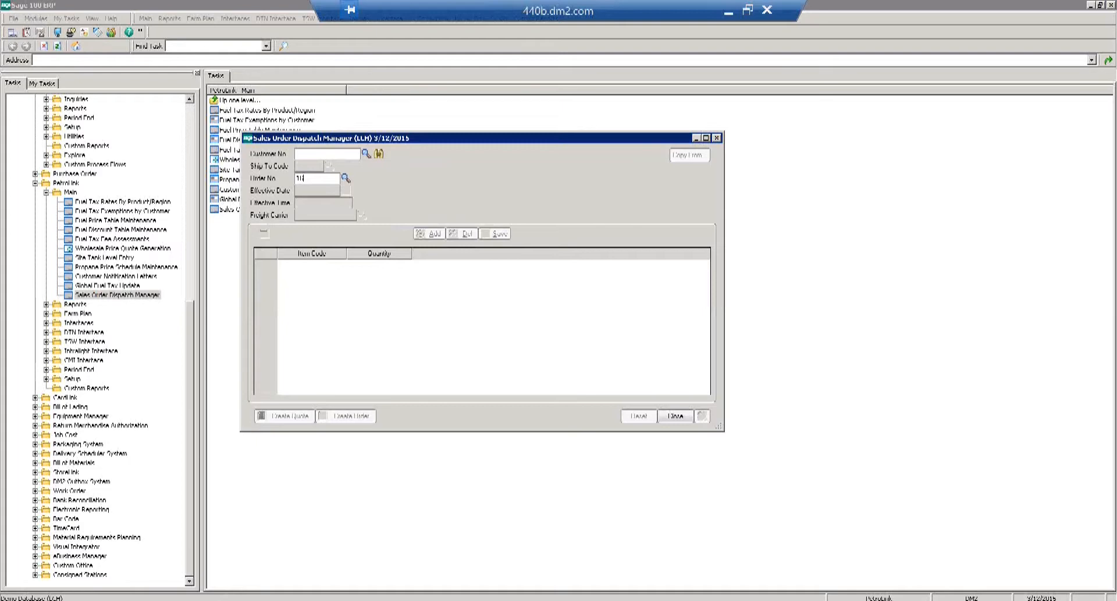
Load an existing sales order into the dispatch manager and dismiss the resulting error.
click(347, 179)
click(657, 391)
click(345, 178)
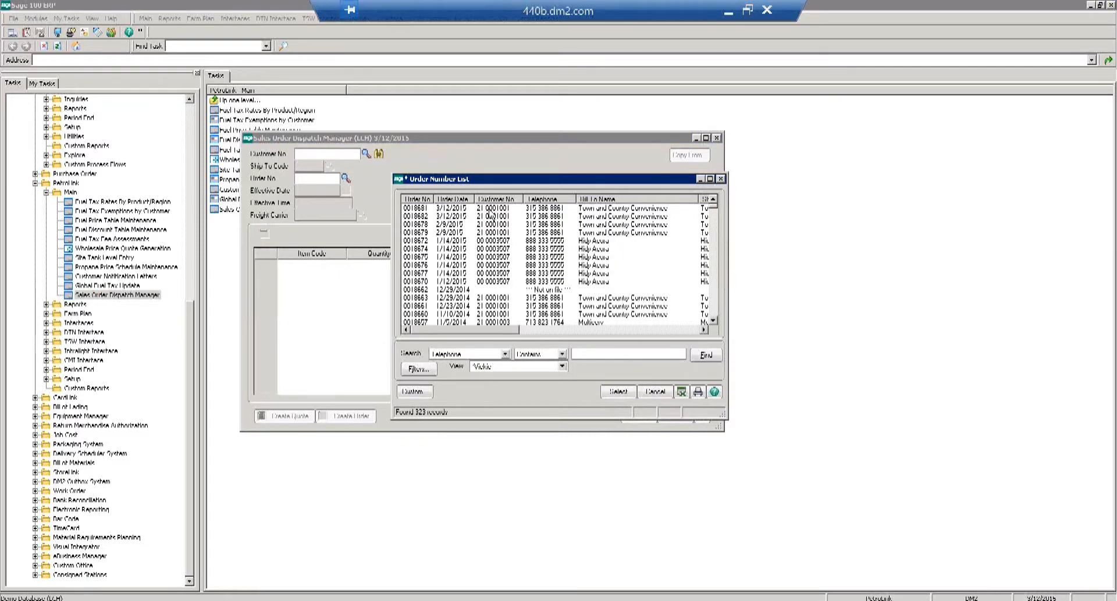
double_click(490, 215)
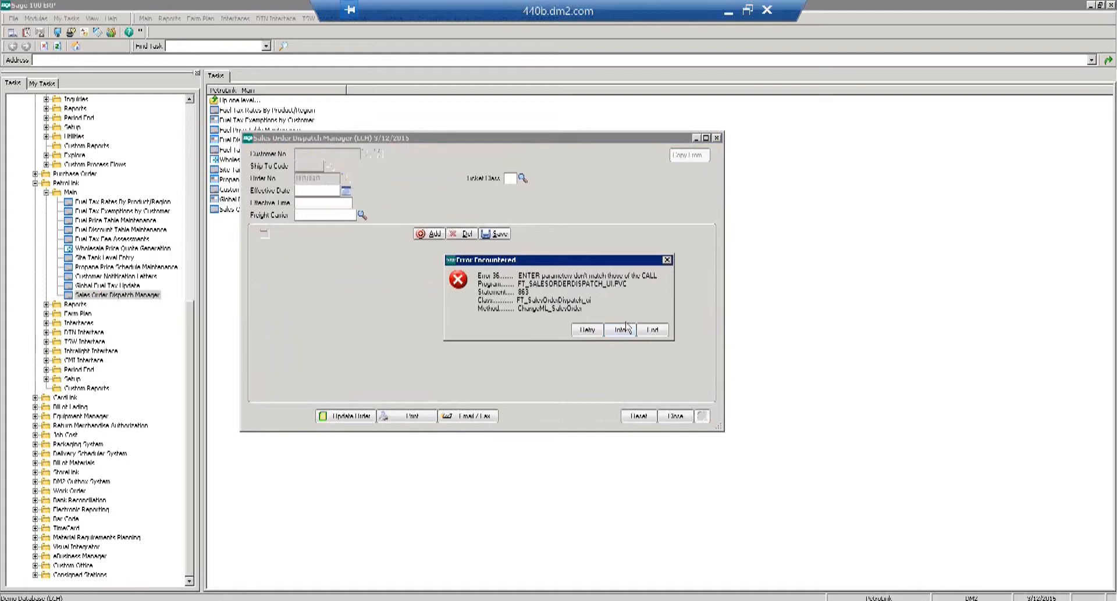
click(651, 331)
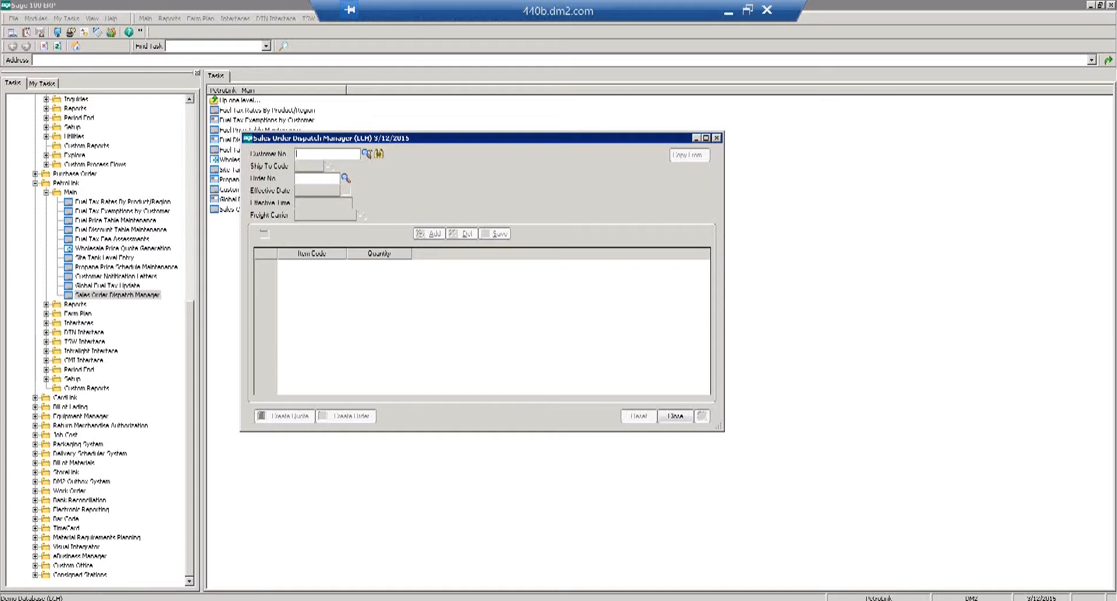
Load the Baltimore Markets order and add Placid Port Allen as a compared pickup point.
click(366, 154)
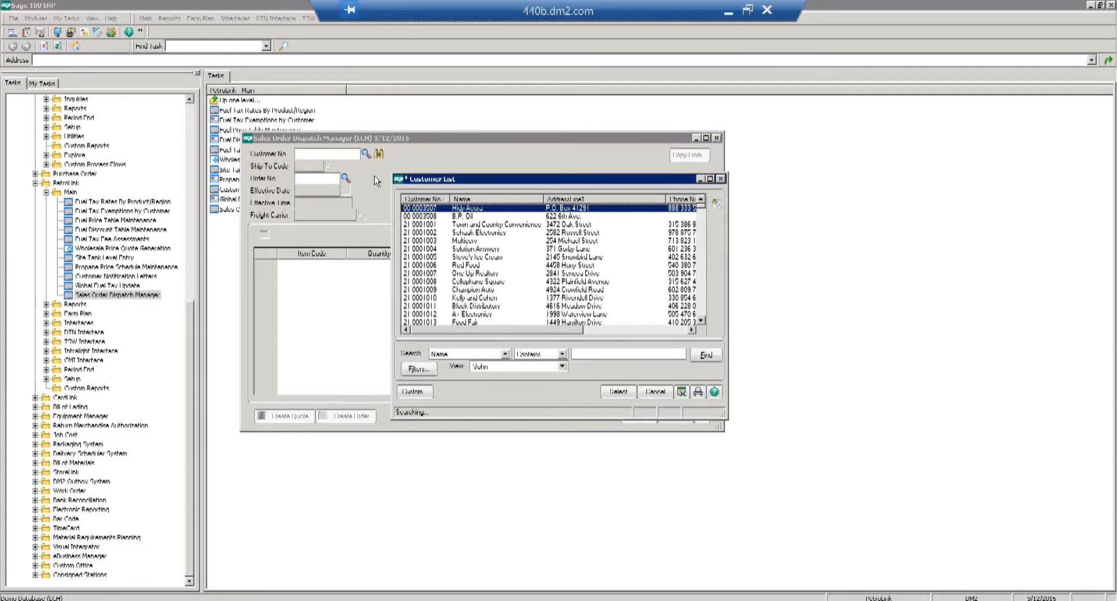
key(Escape)
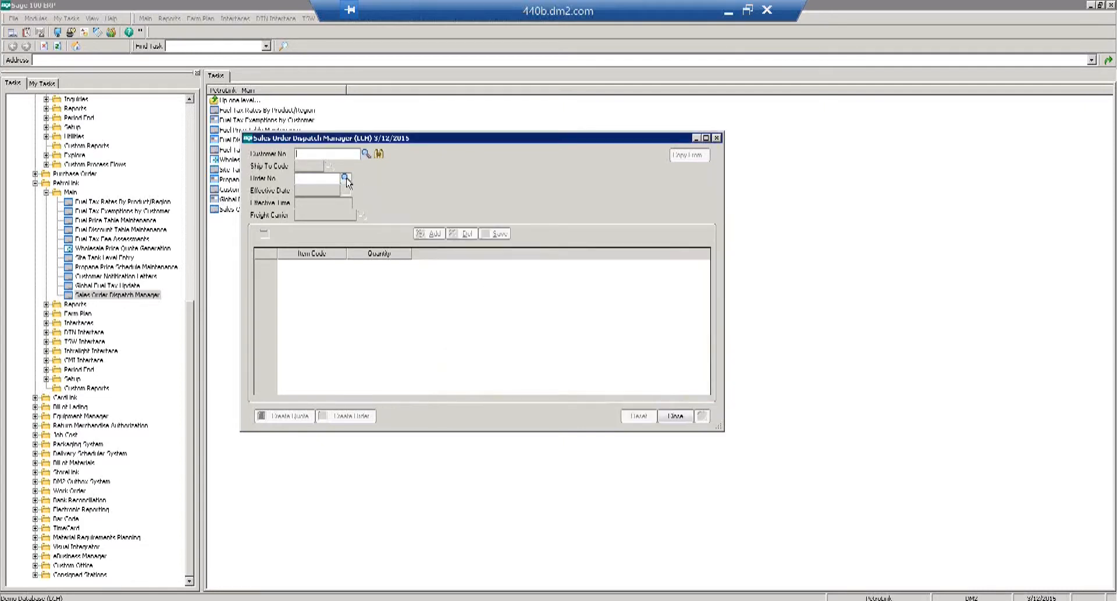
click(345, 178)
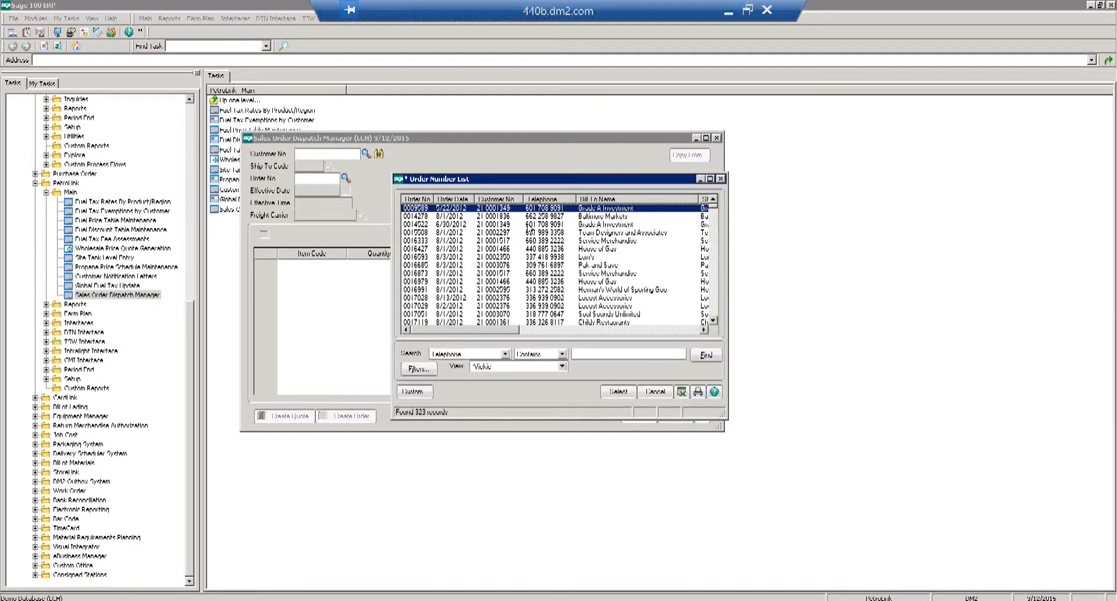
double_click(550, 217)
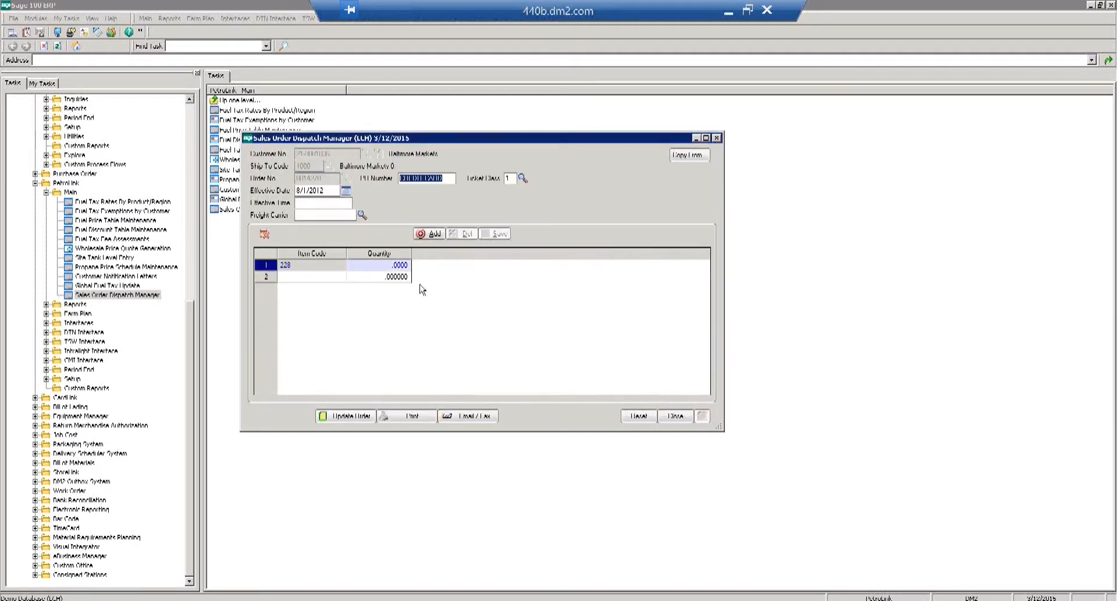
click(431, 235)
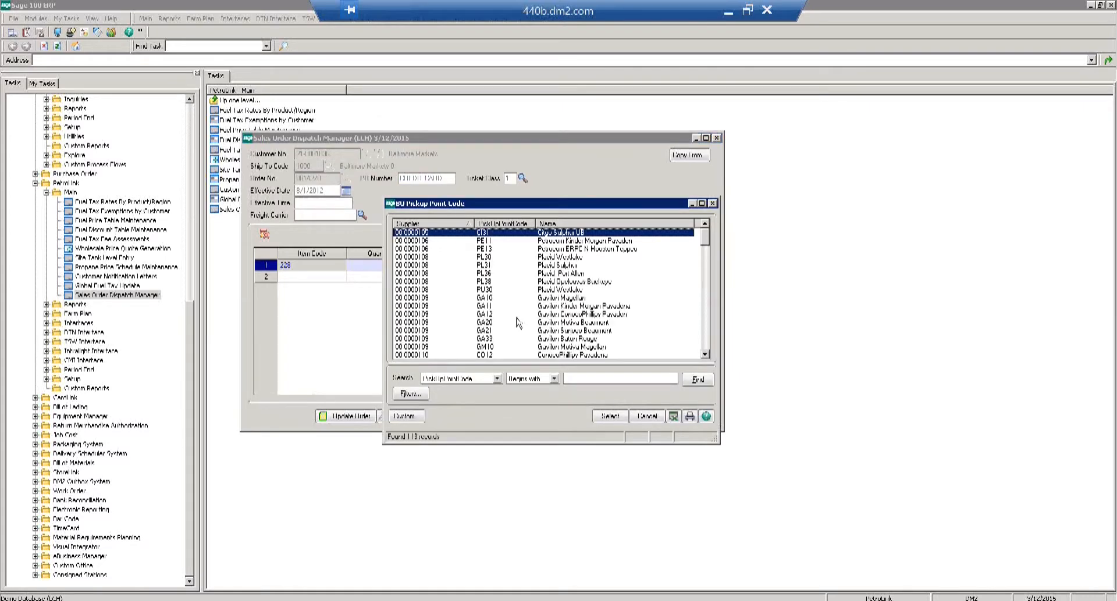
double_click(485, 273)
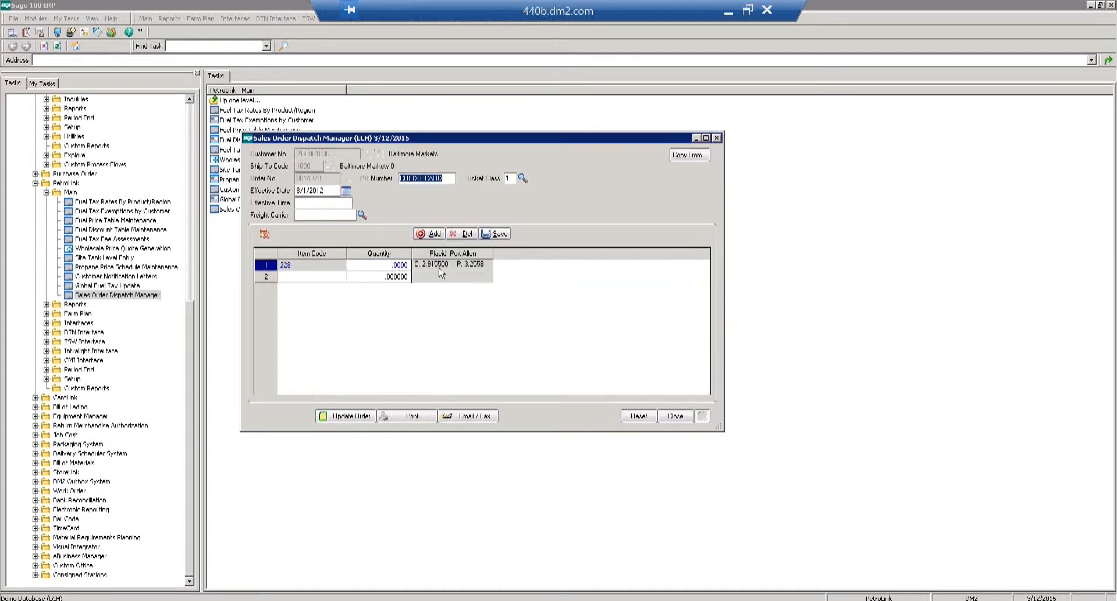
Set the first line's quantity to 500 and attempt Update Order, dismissing the error.
click(404, 266)
text(0050)
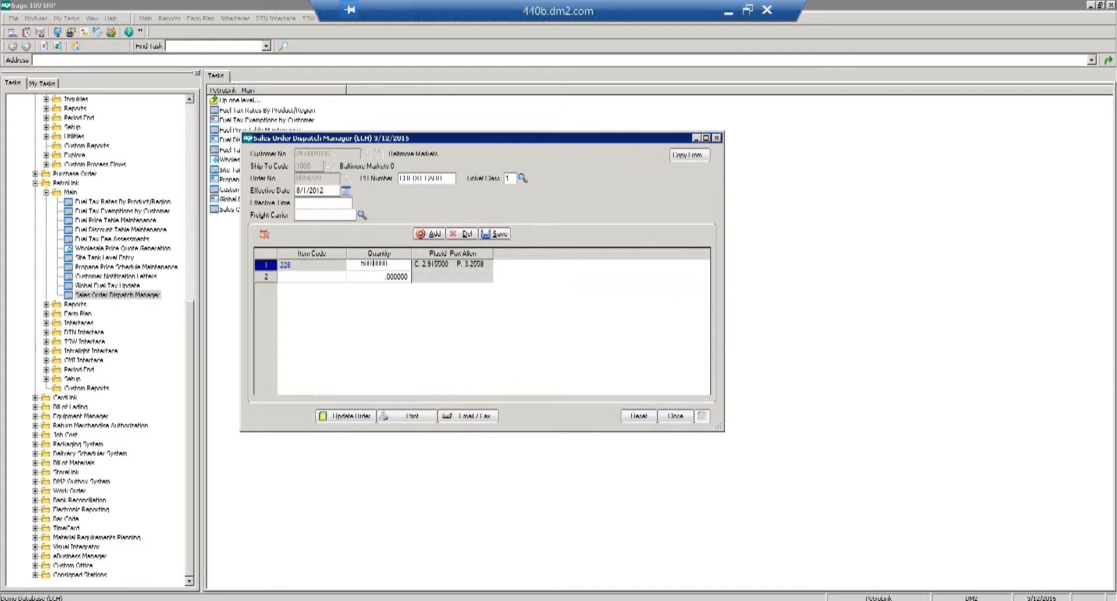
key(Return)
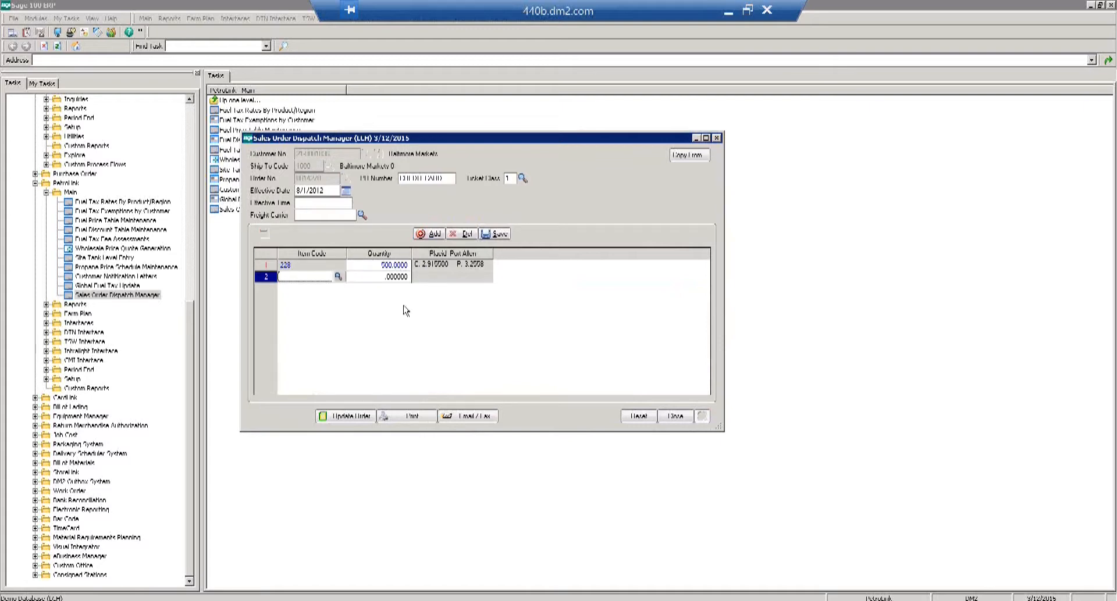
click(347, 417)
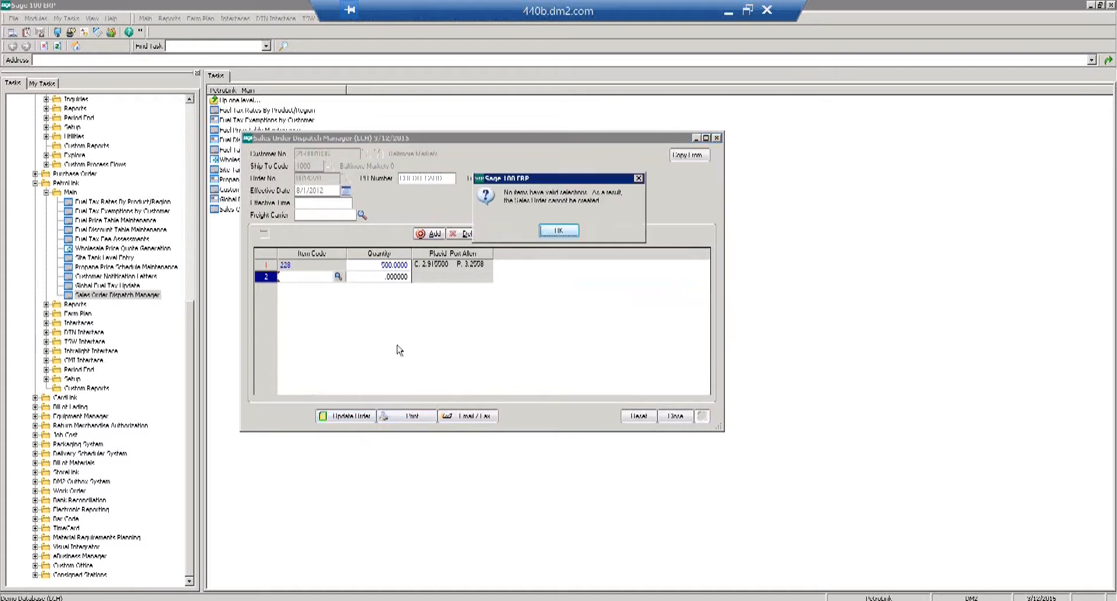
click(558, 232)
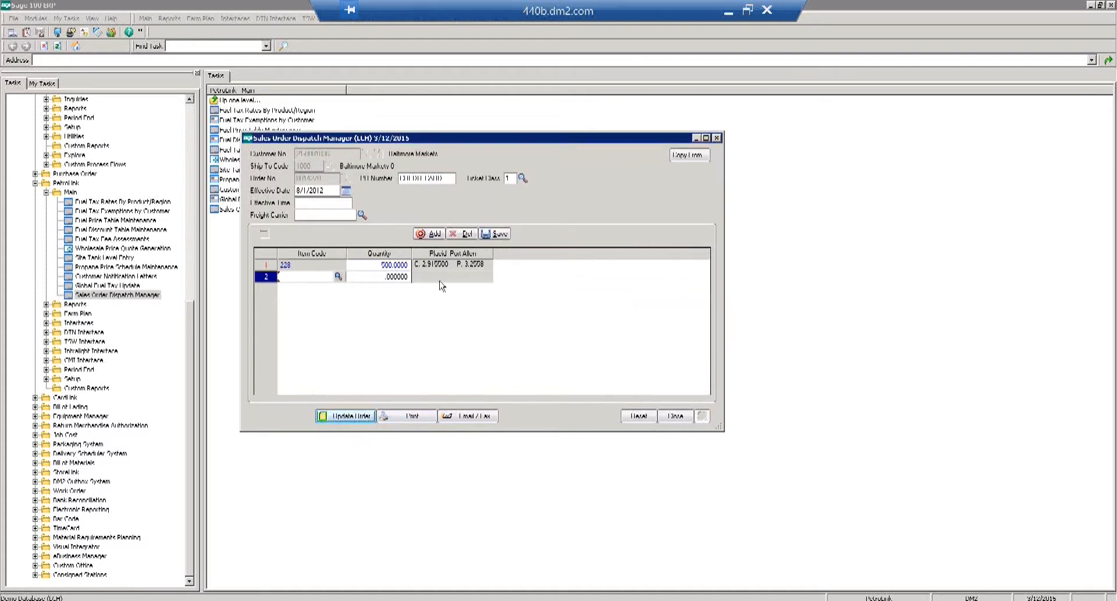
click(313, 267)
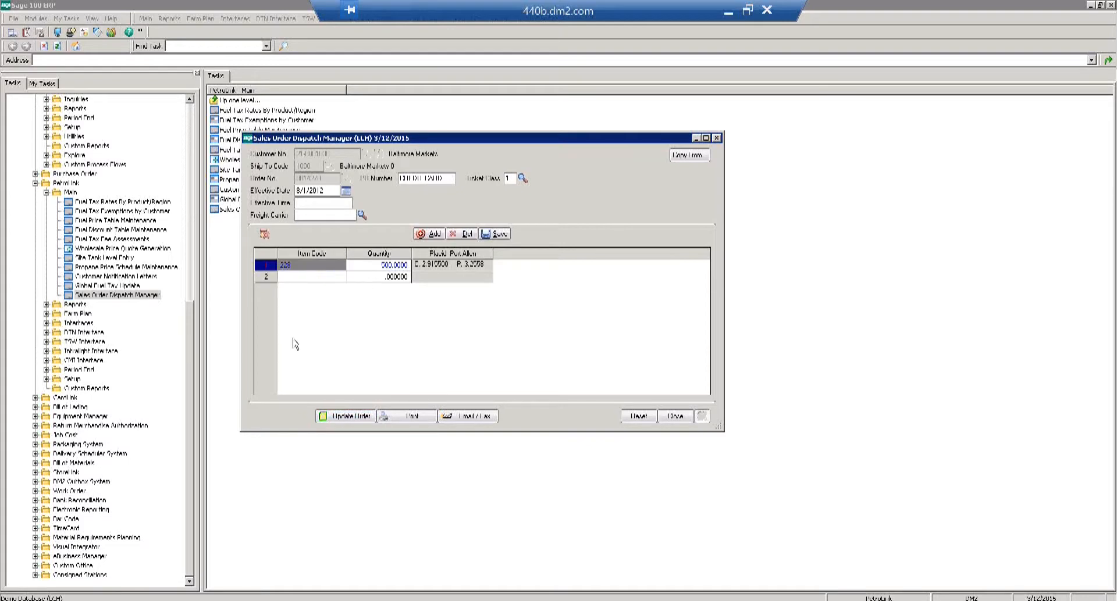
Close the Sales Order Dispatch Manager, discarding the unsaved changes.
click(681, 421)
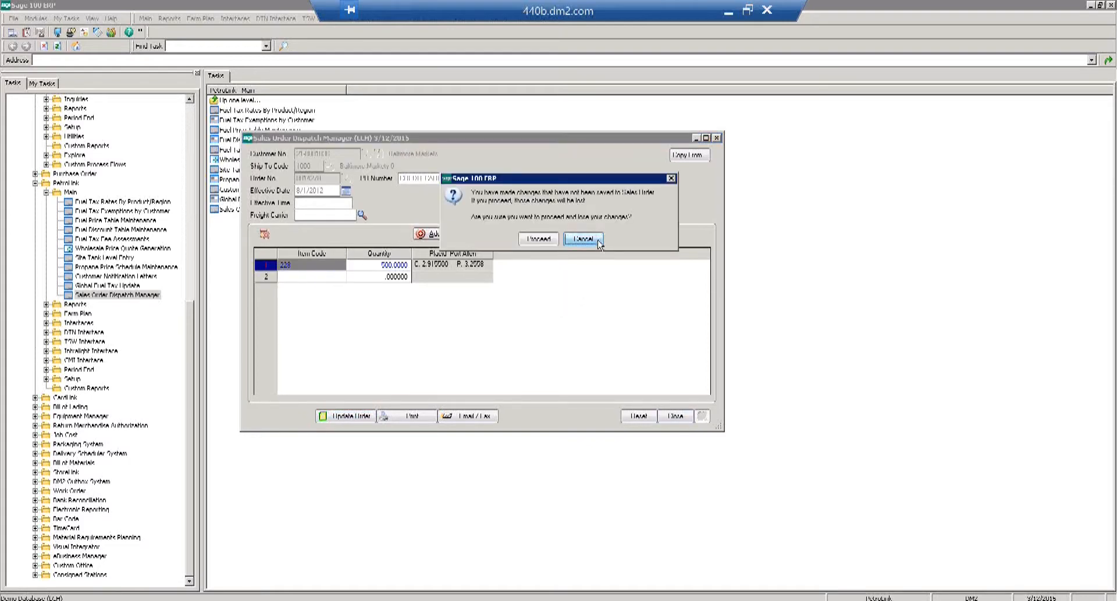
click(582, 239)
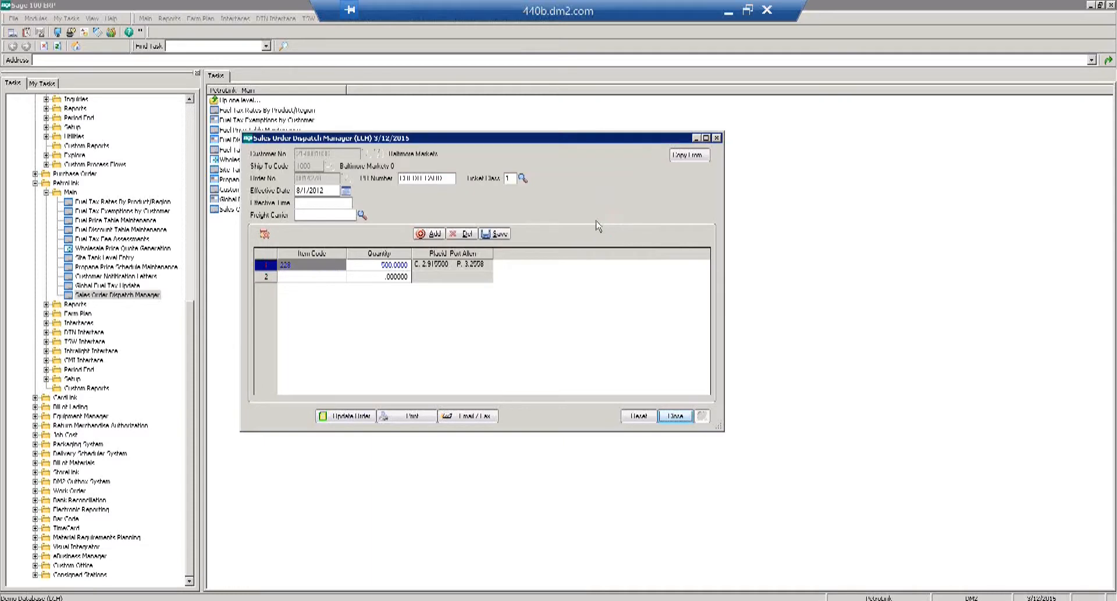
click(677, 420)
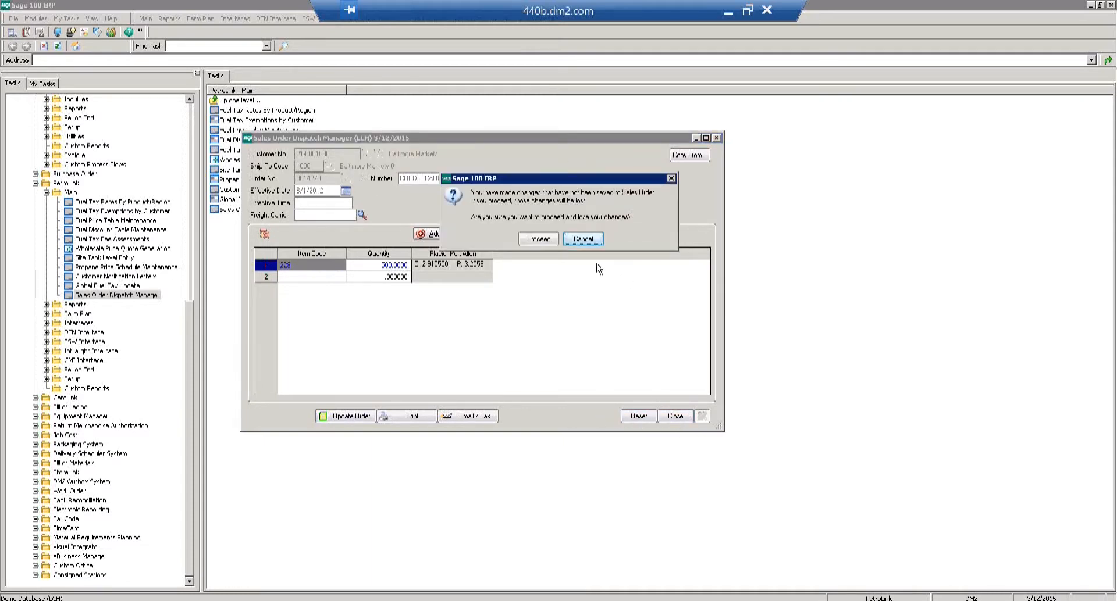
click(582, 240)
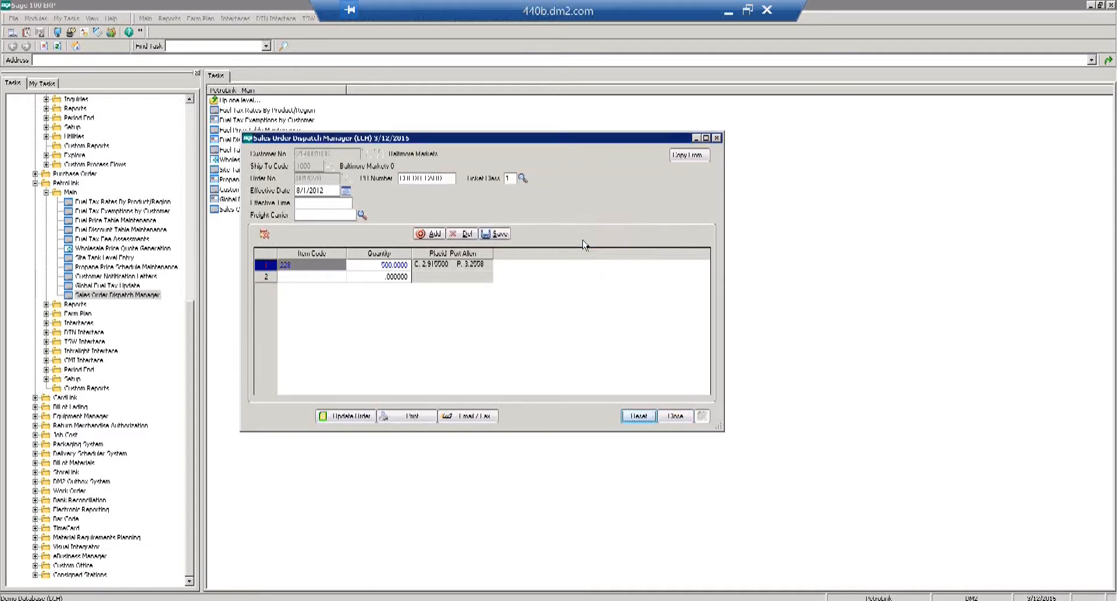
click(676, 418)
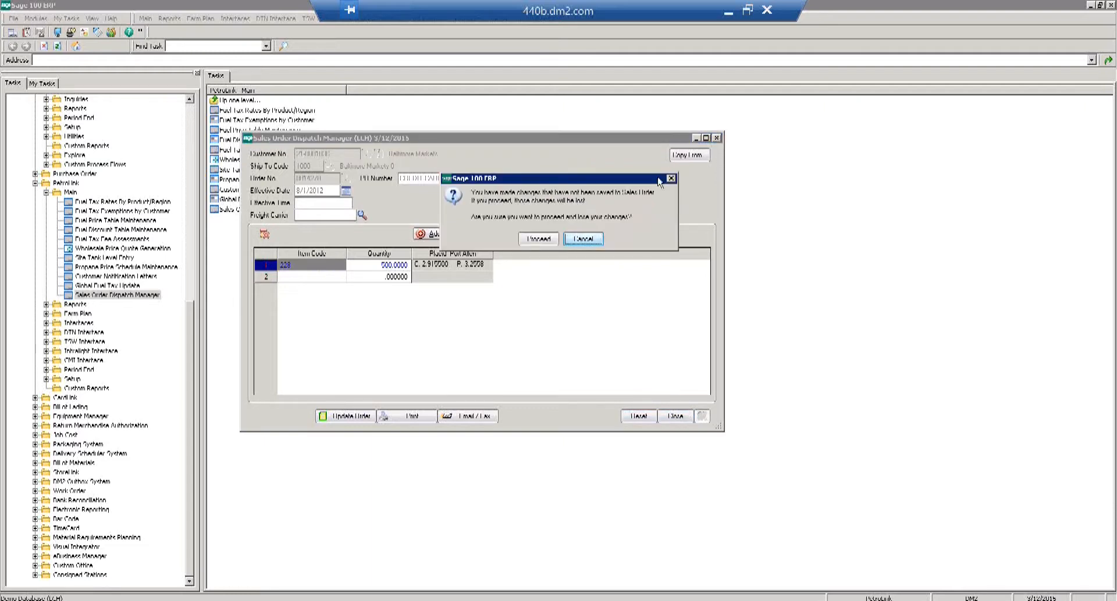
click(547, 239)
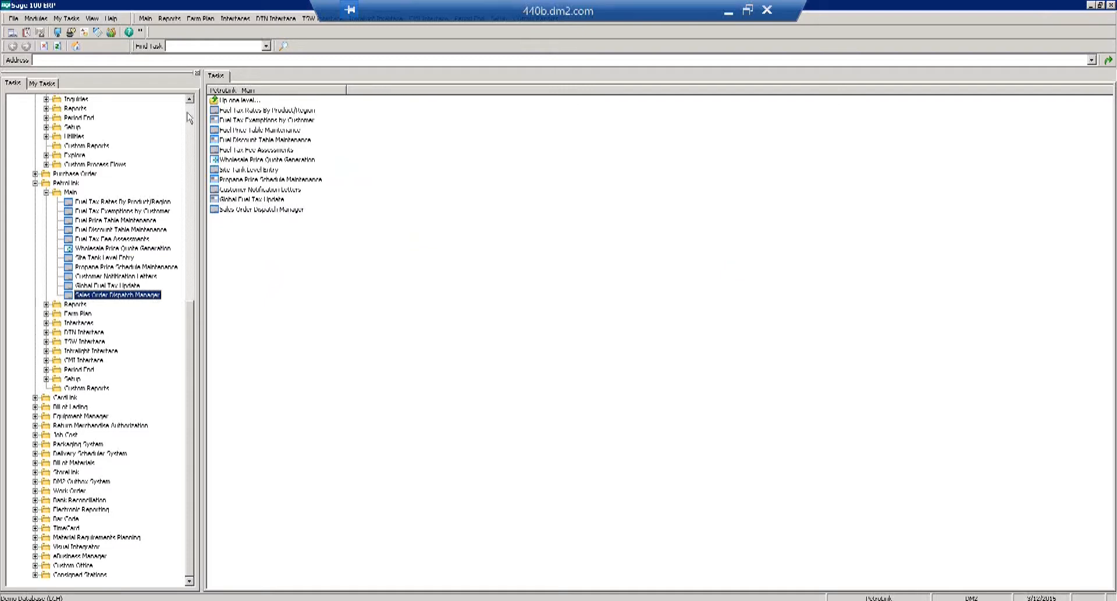
Open Sales Order Entry and start a new order with the next order number.
scroll(189, 118, up, 12)
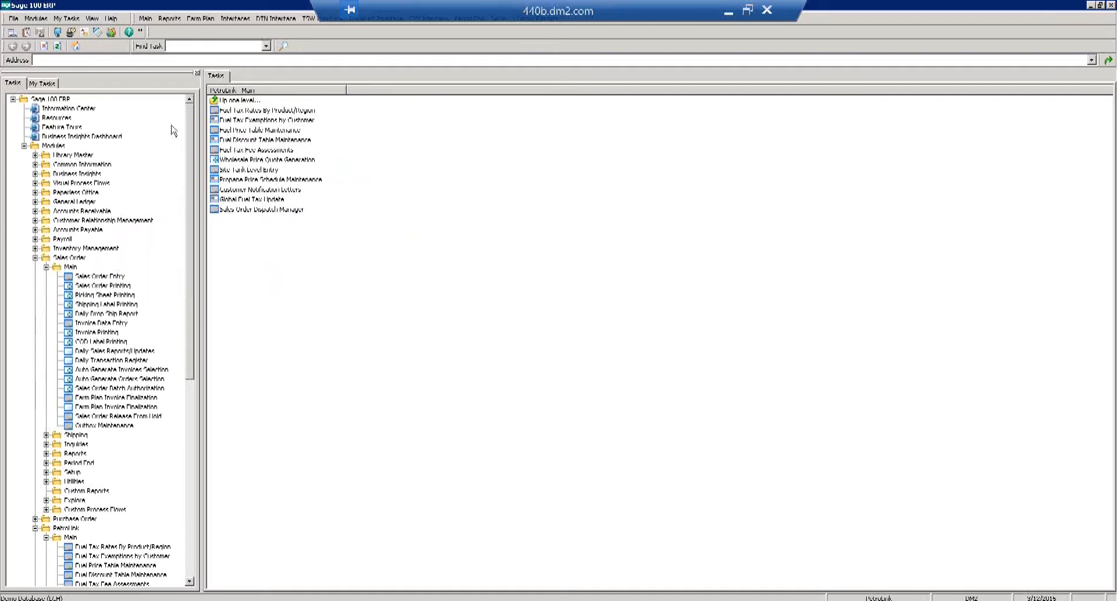
click(101, 277)
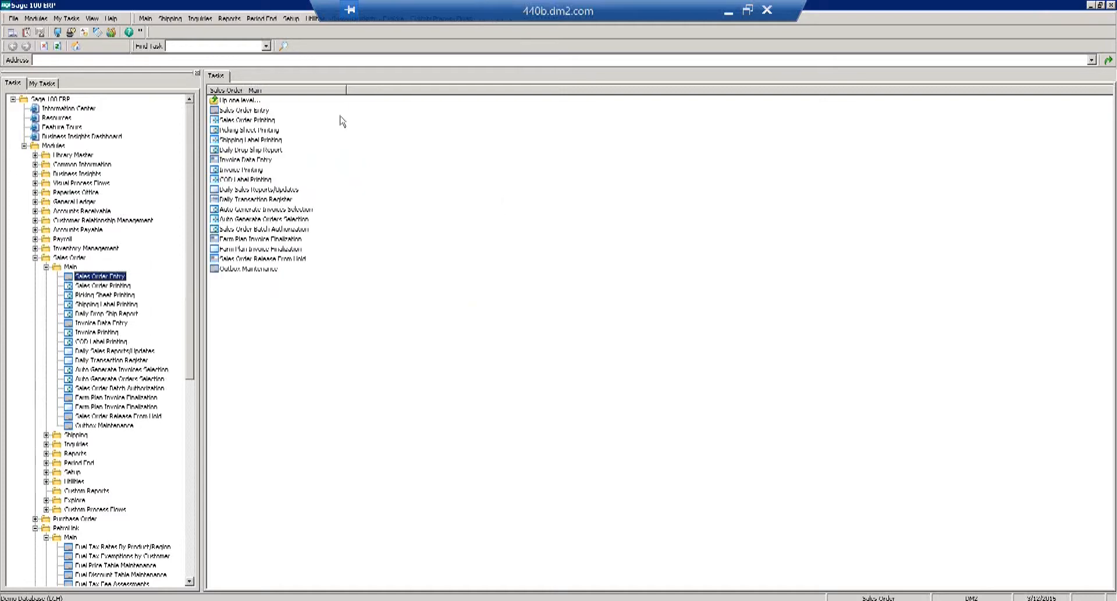
click(257, 110)
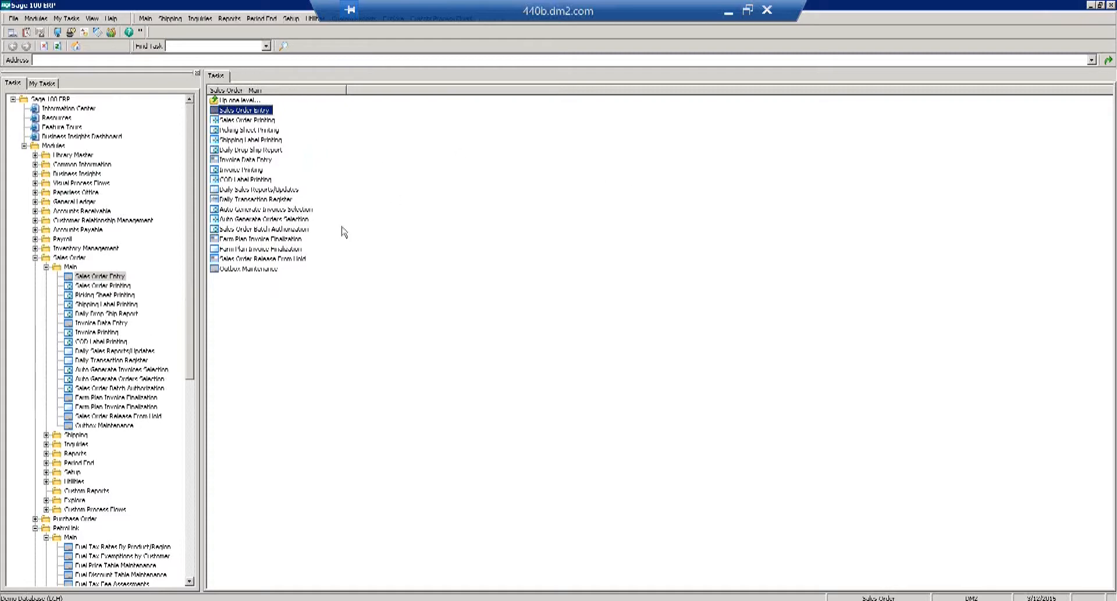
click(174, 600)
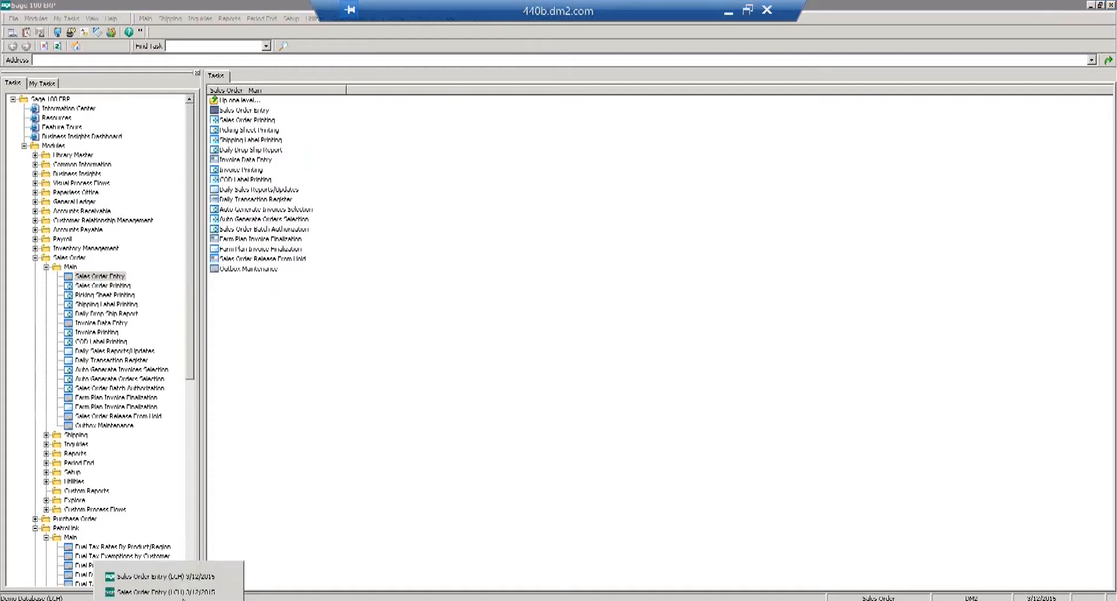
click(165, 577)
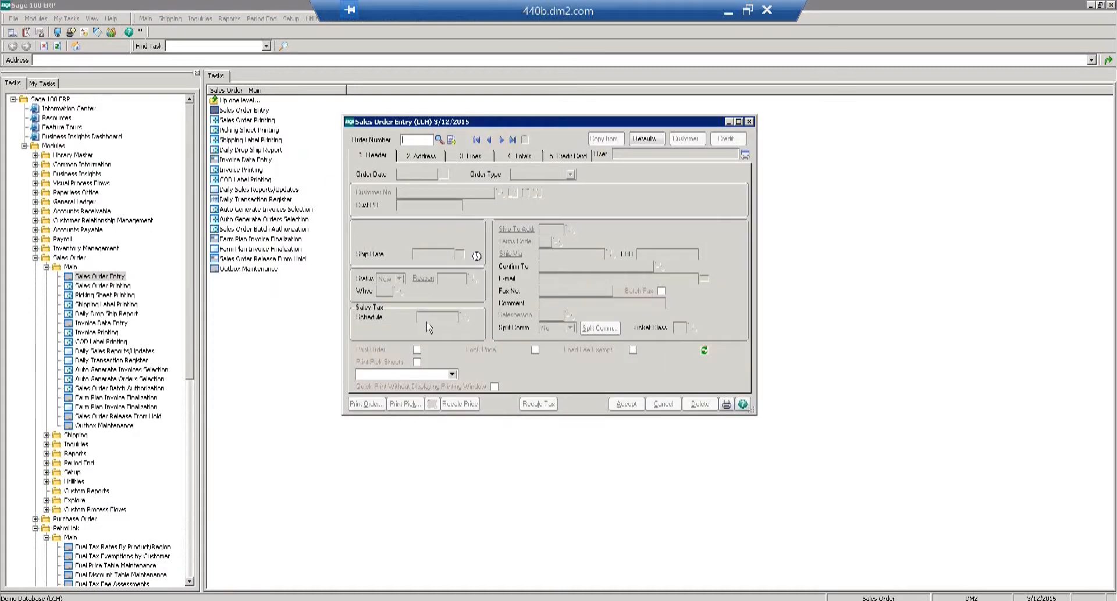
click(451, 139)
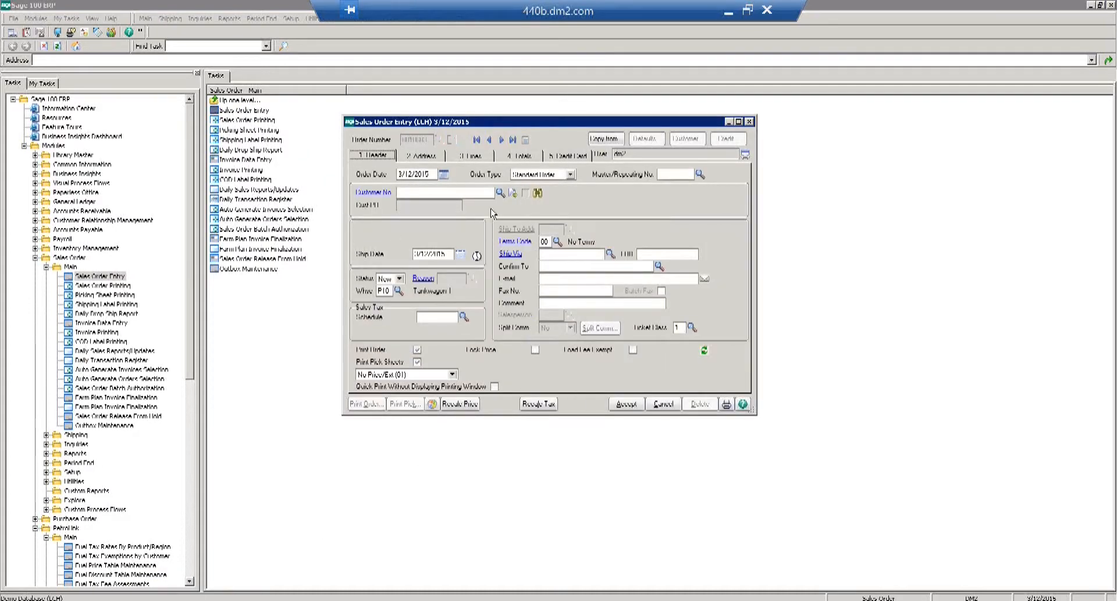
Choose customer Town and Country Convenience, dismiss its credit history, and select Ship To 1000.
click(499, 192)
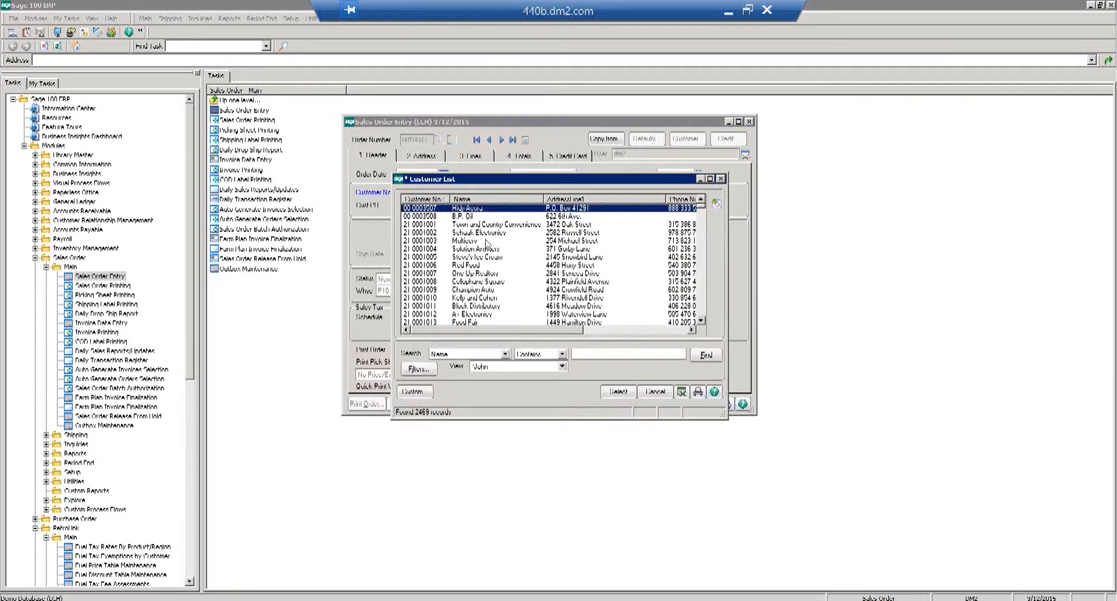
double_click(487, 226)
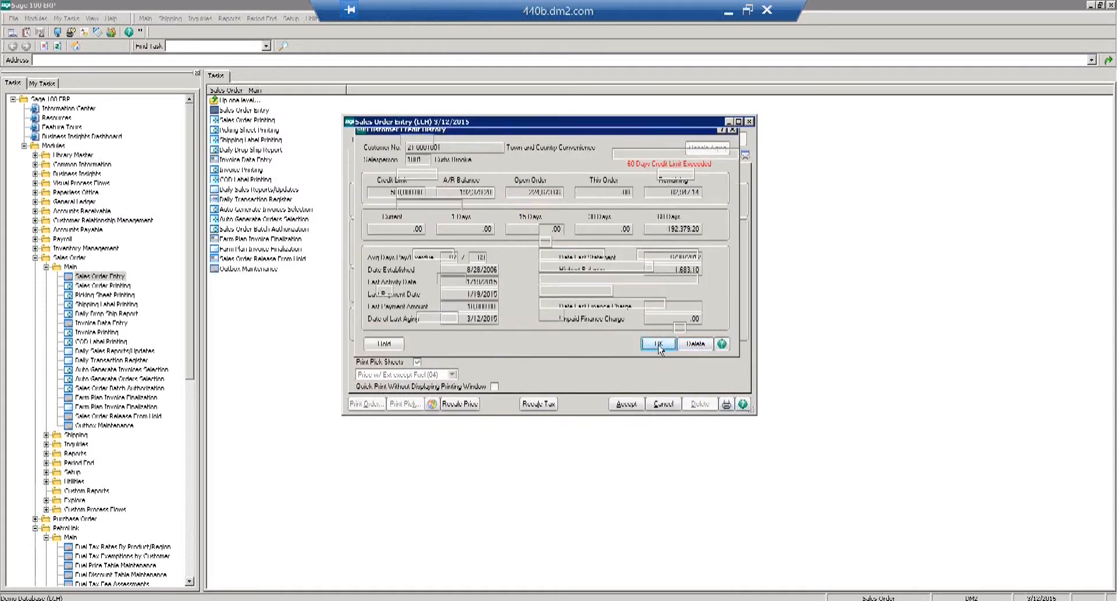
click(659, 345)
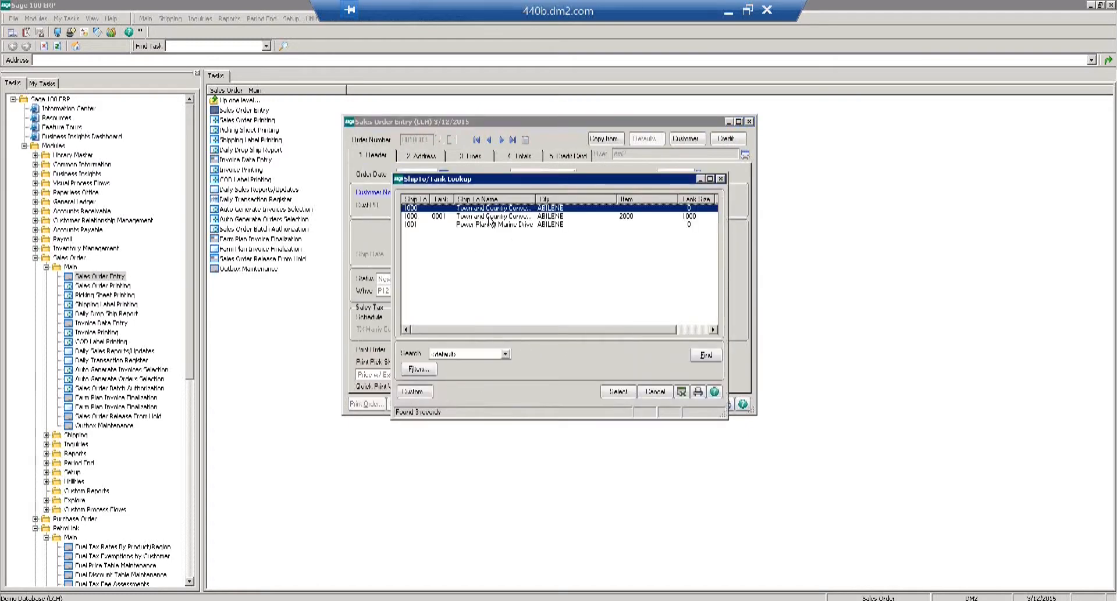
double_click(492, 220)
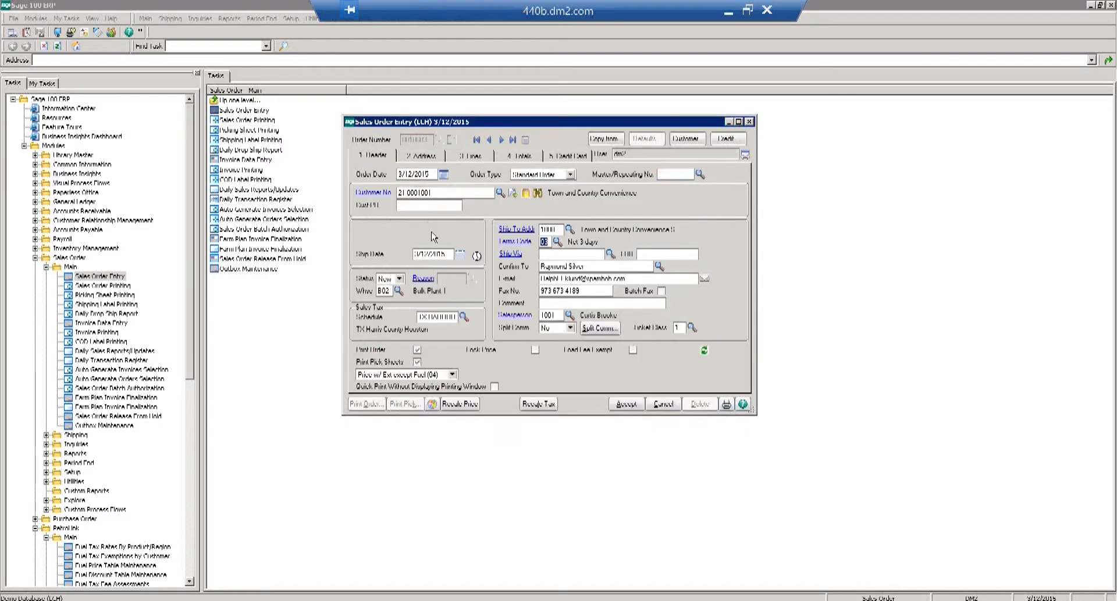
Add 1,000 of item 016 Midgrade Gasoline 10% Ethanol, accepting low stock, then accept from Totals.
click(471, 157)
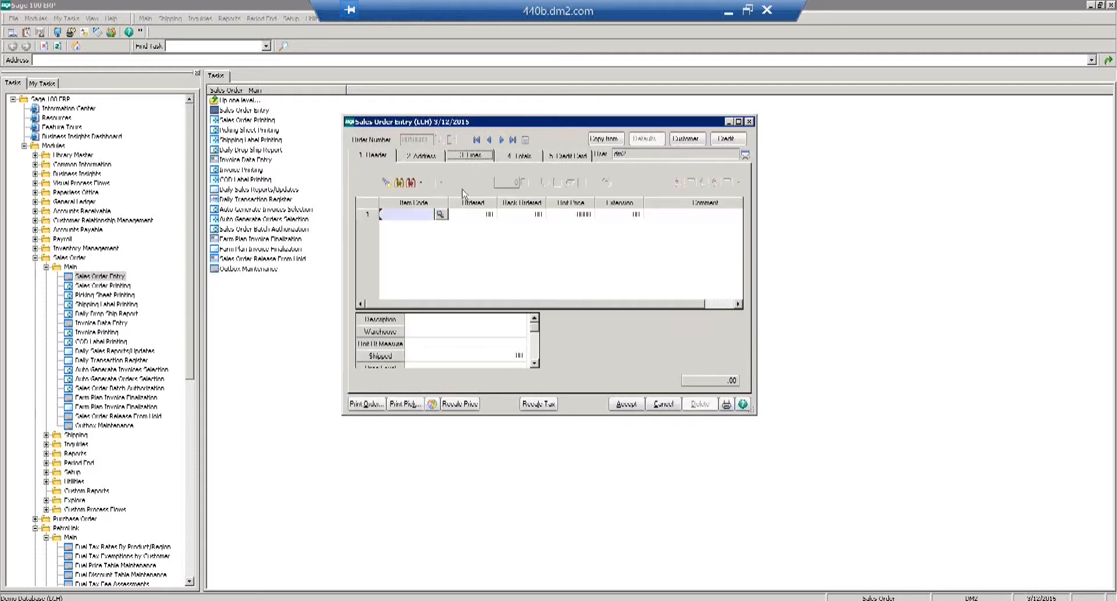
click(440, 215)
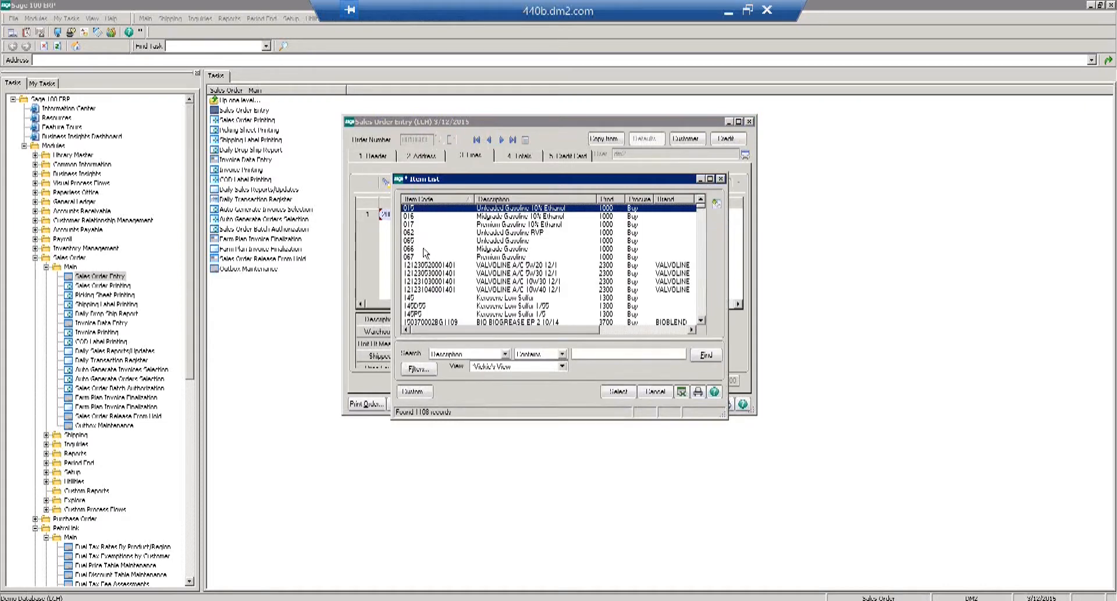
double_click(416, 217)
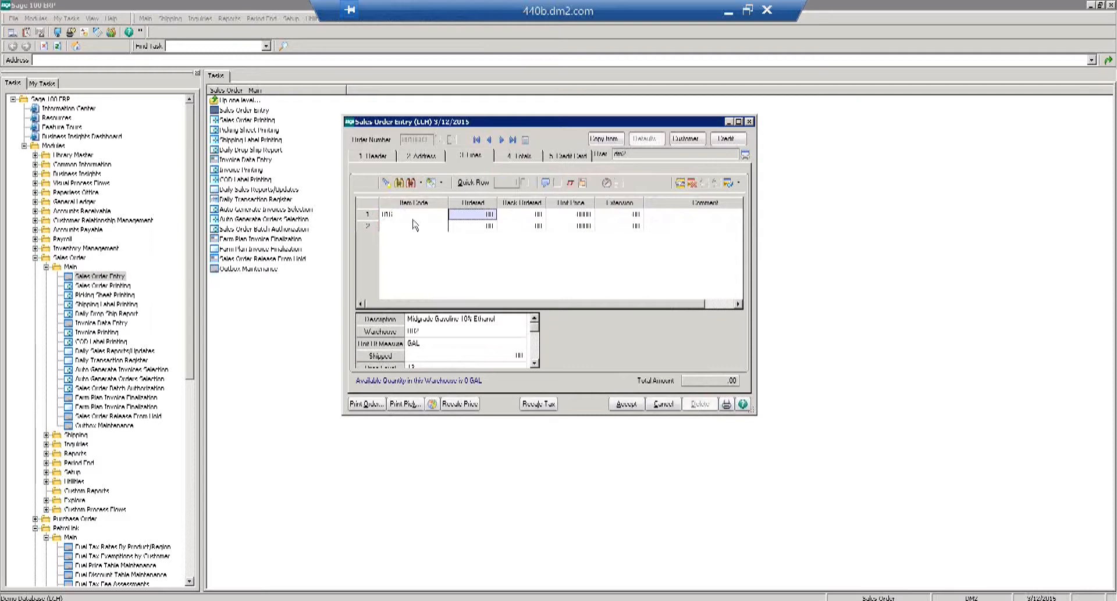
text(1,000)
key(Tab)
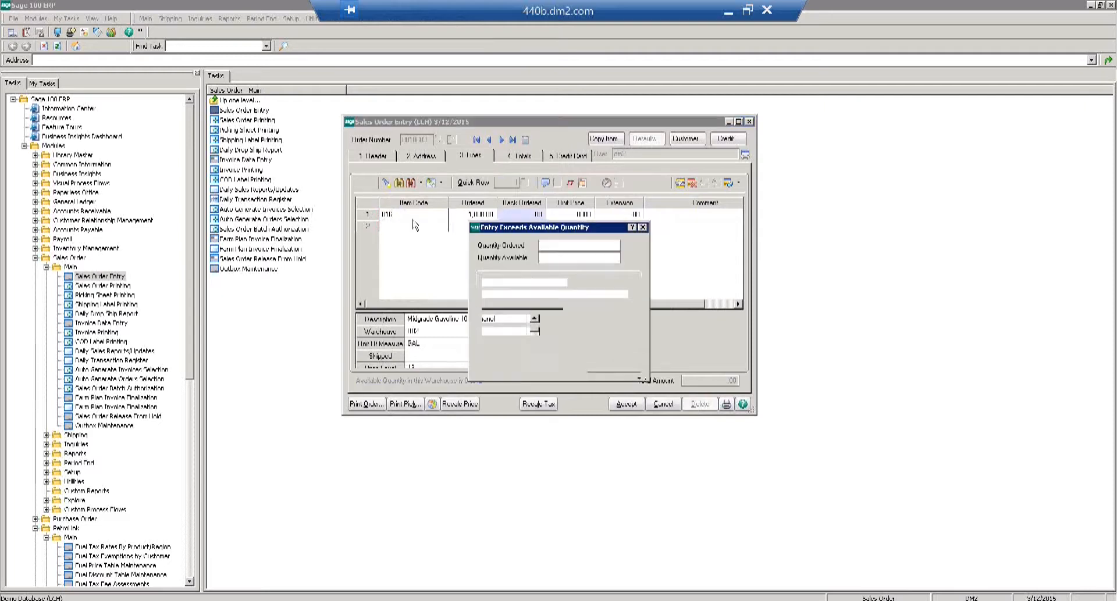
click(602, 368)
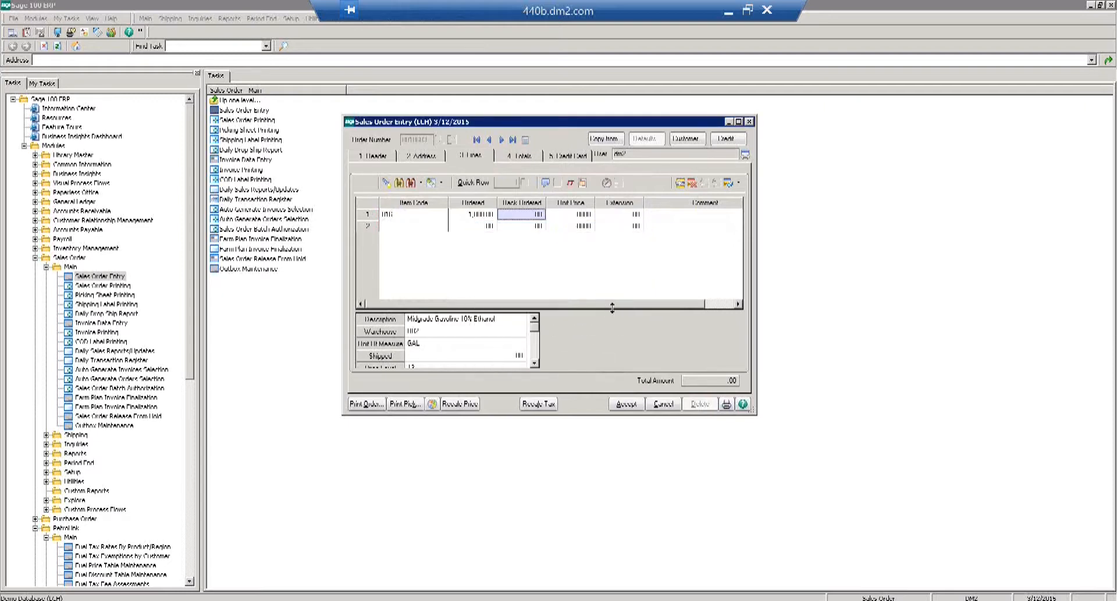
key(Tab)
click(631, 406)
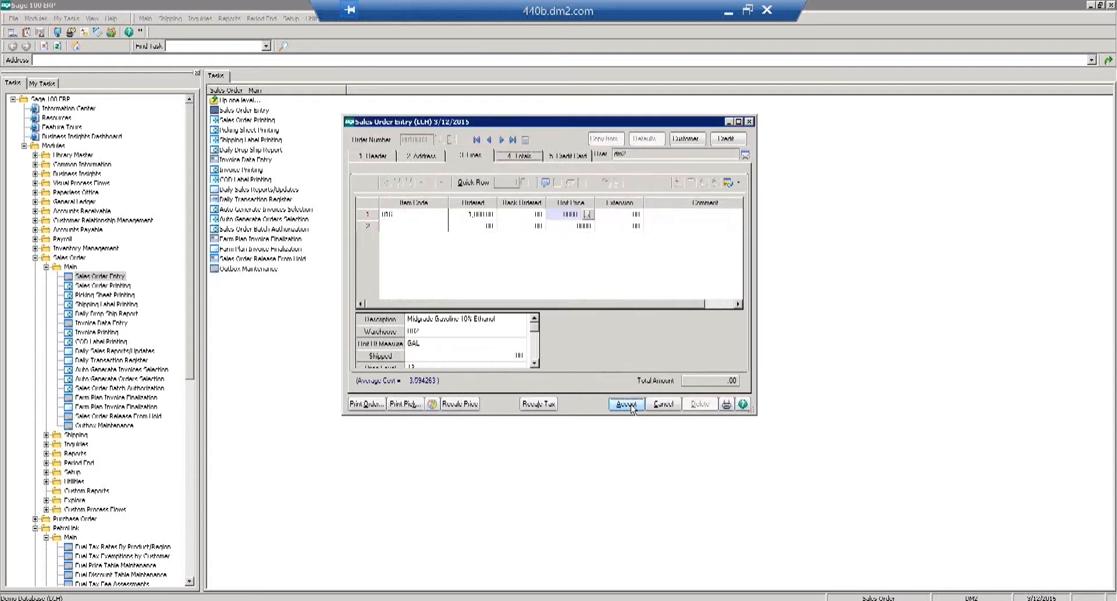
click(627, 404)
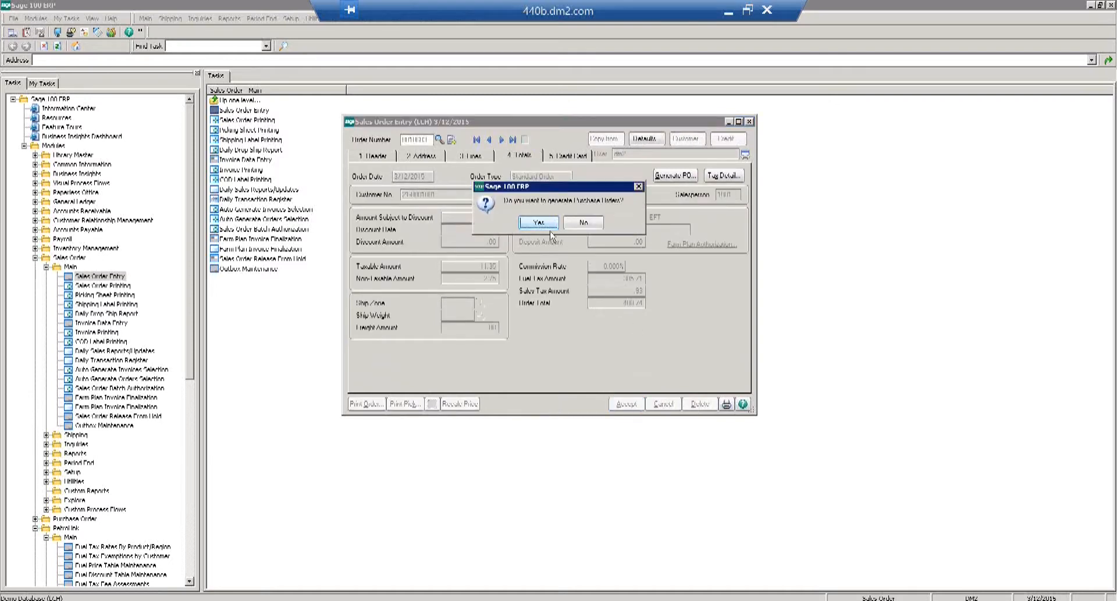
Decline purchase orders for the midgrade order, close Sales Order Entry, and select its task.
click(596, 227)
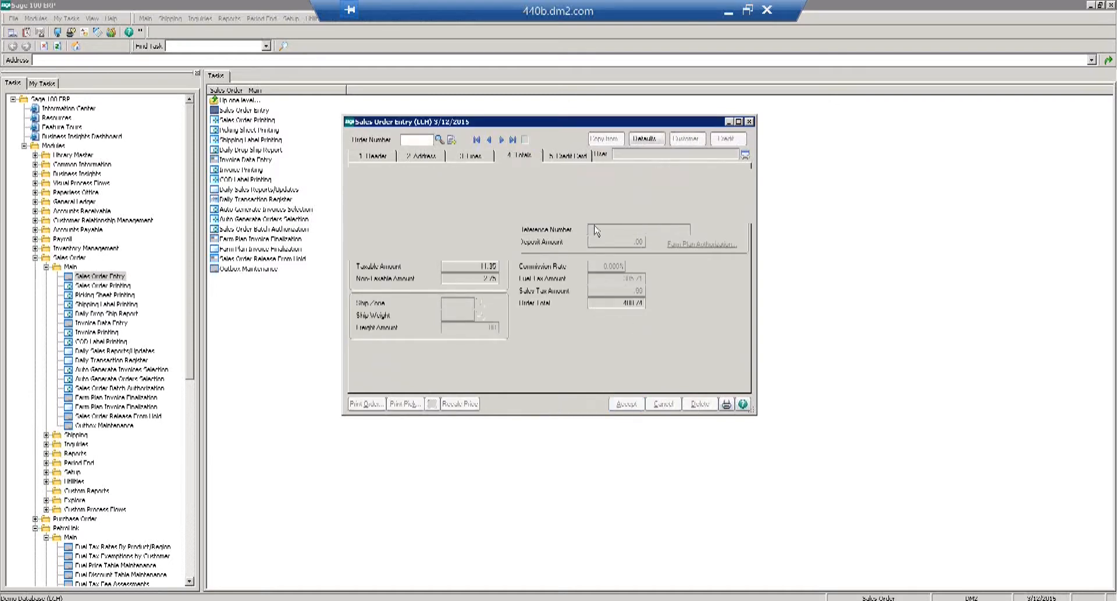
double_click(349, 123)
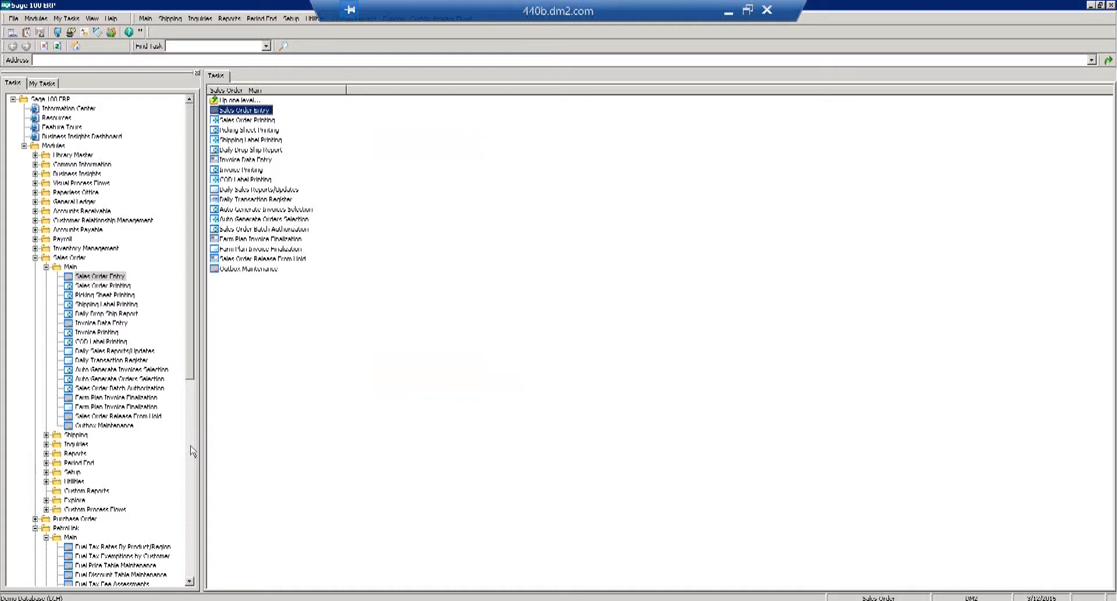
click(107, 278)
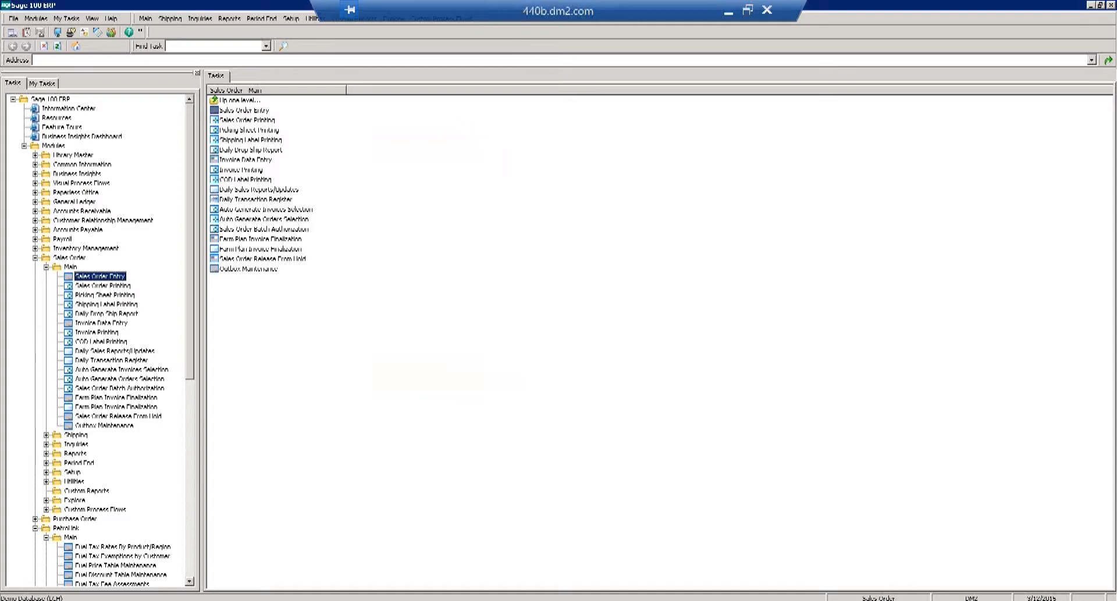
Open the newest Town and Country Convenience order, sorted by Order Date, in Sales Order Entry.
click(170, 600)
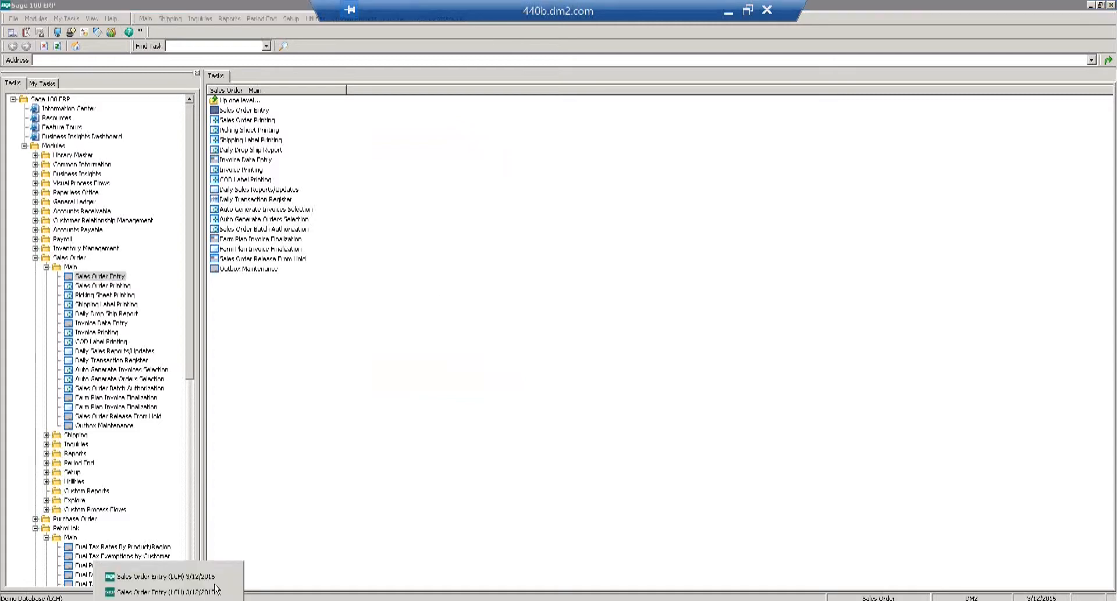
click(166, 578)
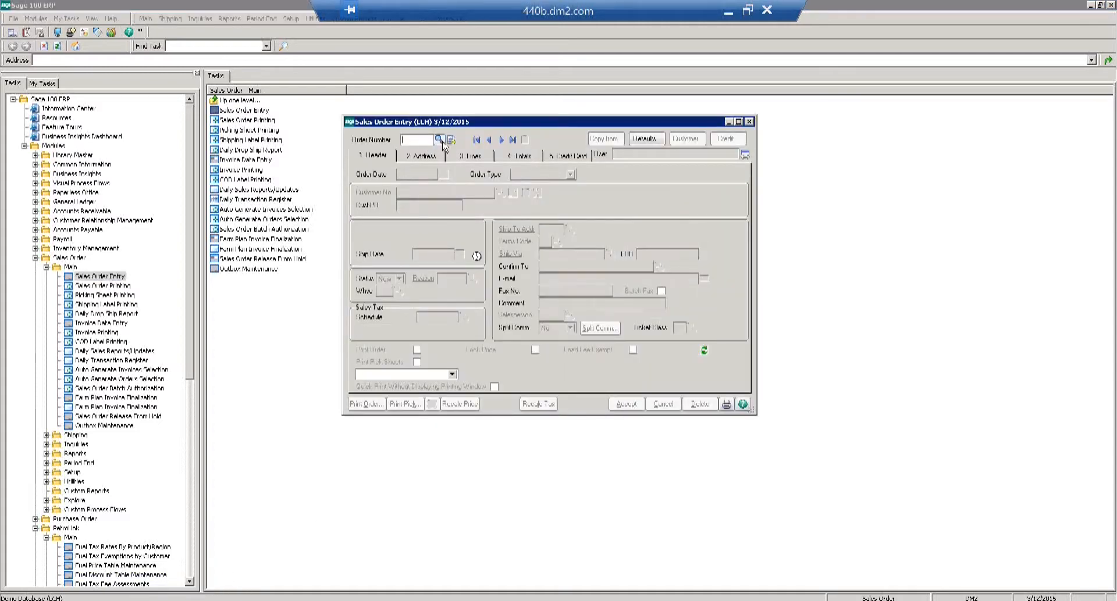
click(440, 141)
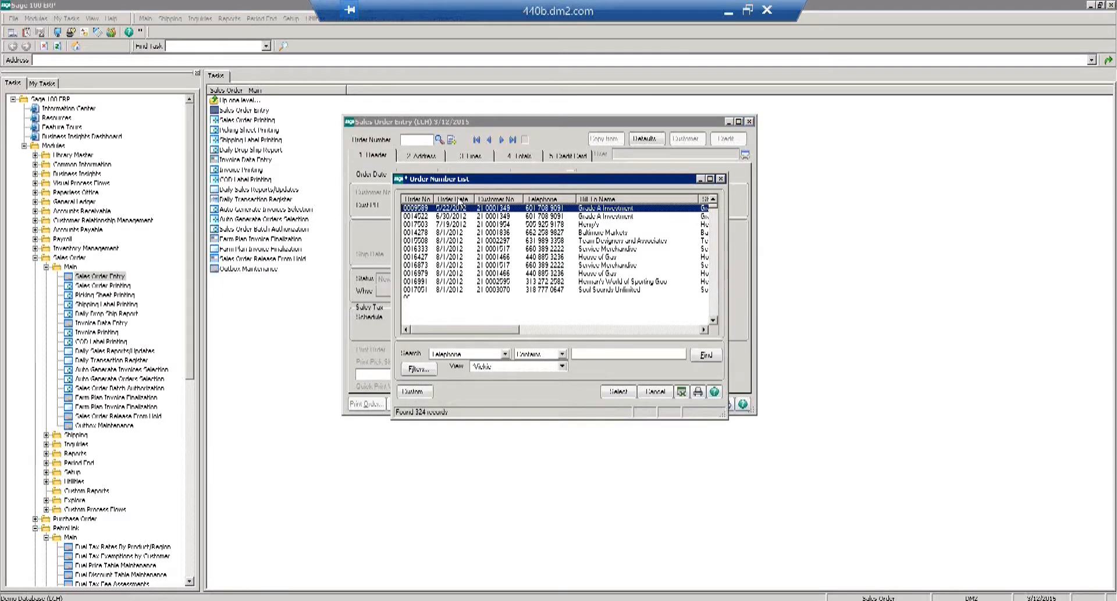
click(458, 199)
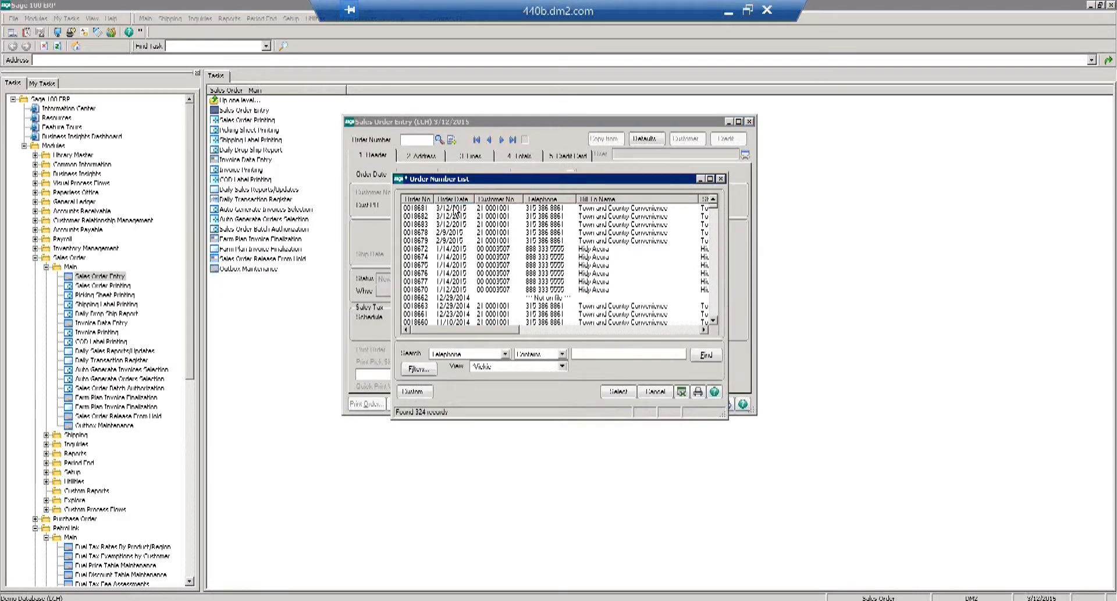
double_click(456, 219)
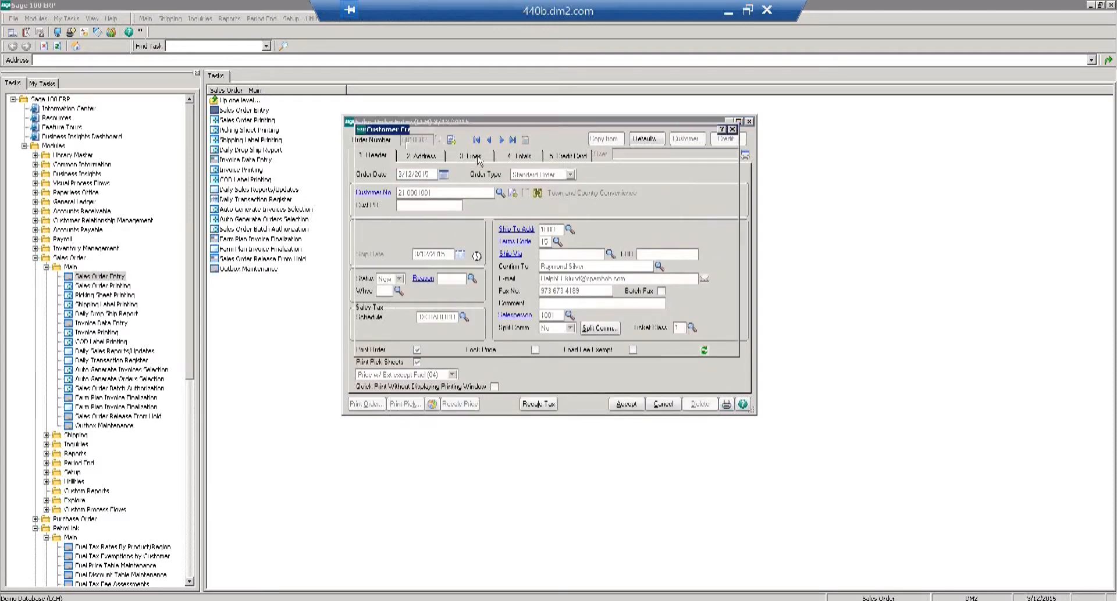
click(661, 344)
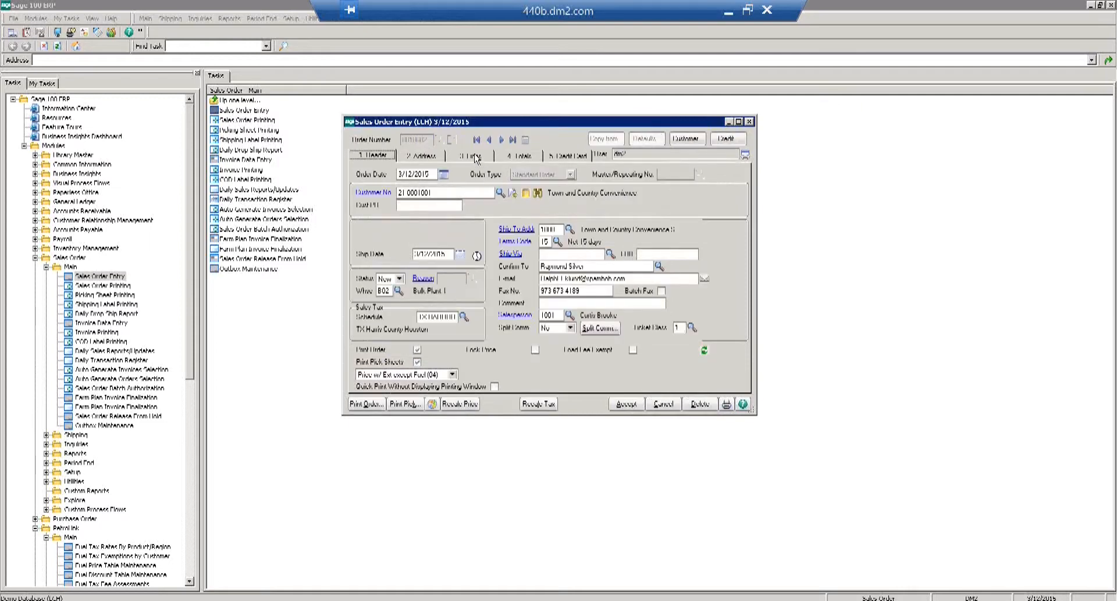
Review the order's Lines and Header tabs, then accept the 7,654.10 order.
click(472, 158)
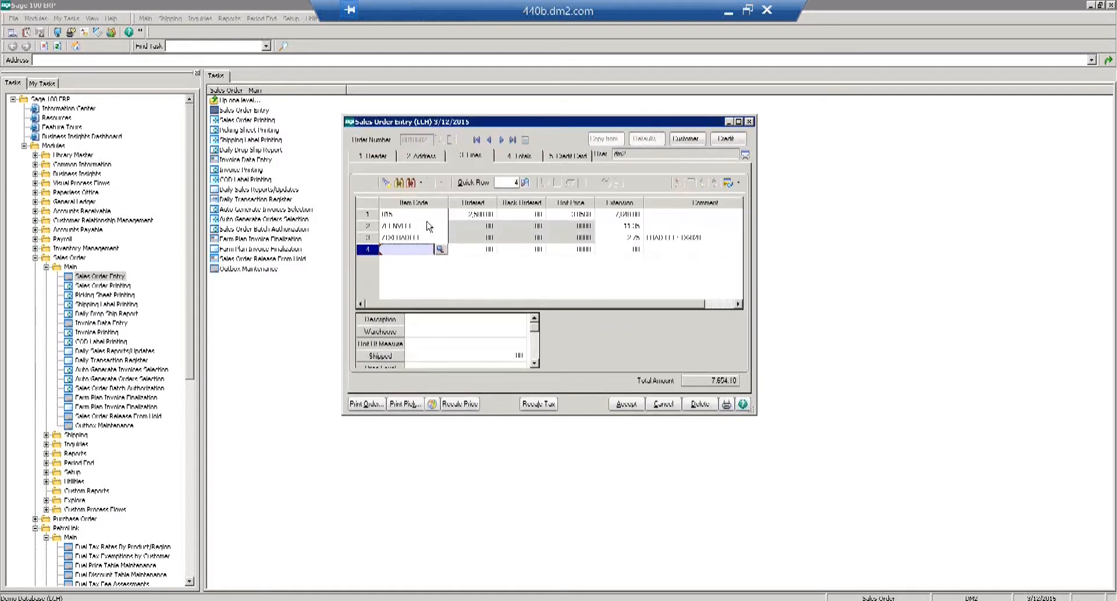
click(384, 160)
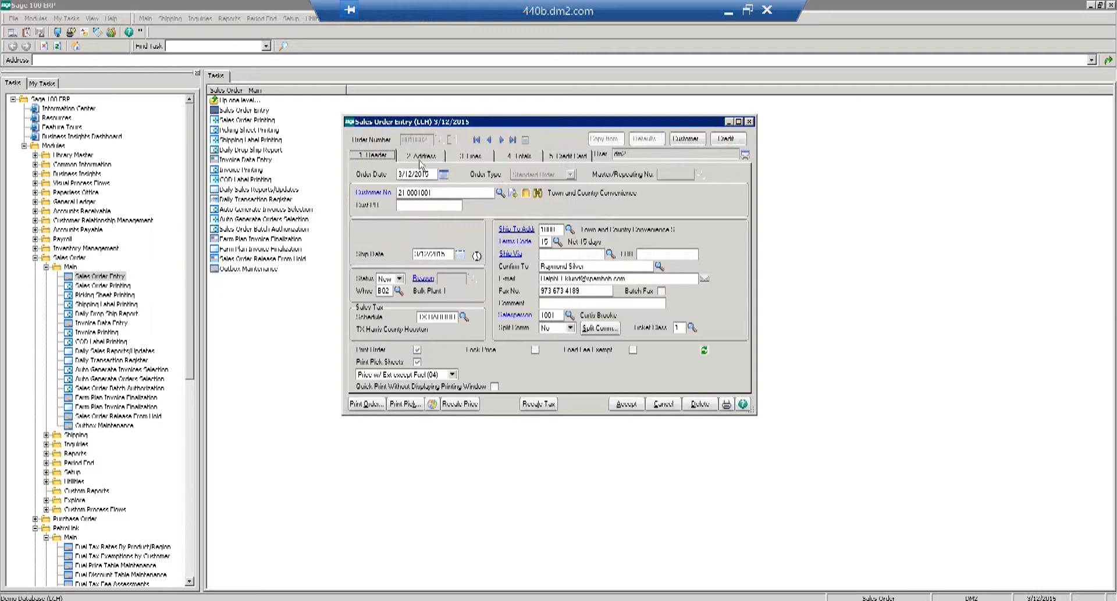
click(475, 160)
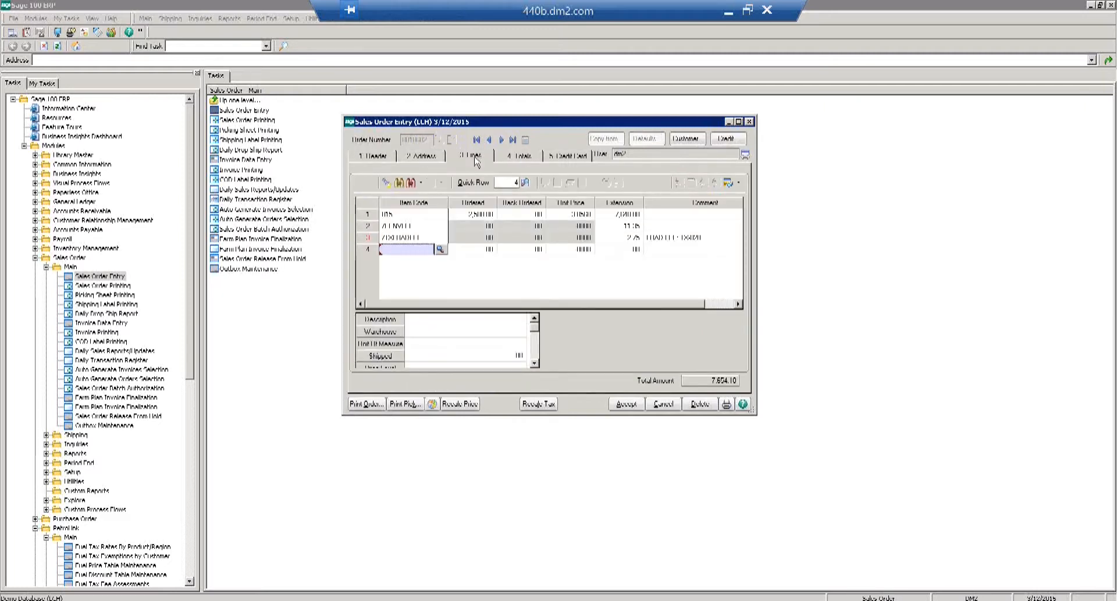
click(627, 405)
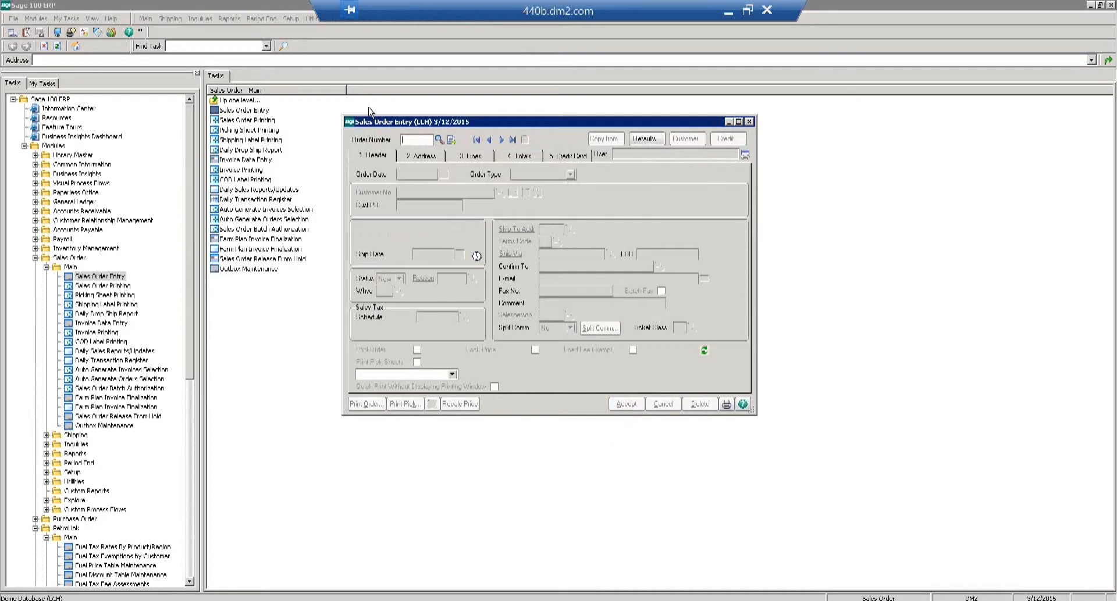
Close Sales Order Entry and launch Sales Order Dispatch Manager from the PetroLink Main tasks.
double_click(350, 122)
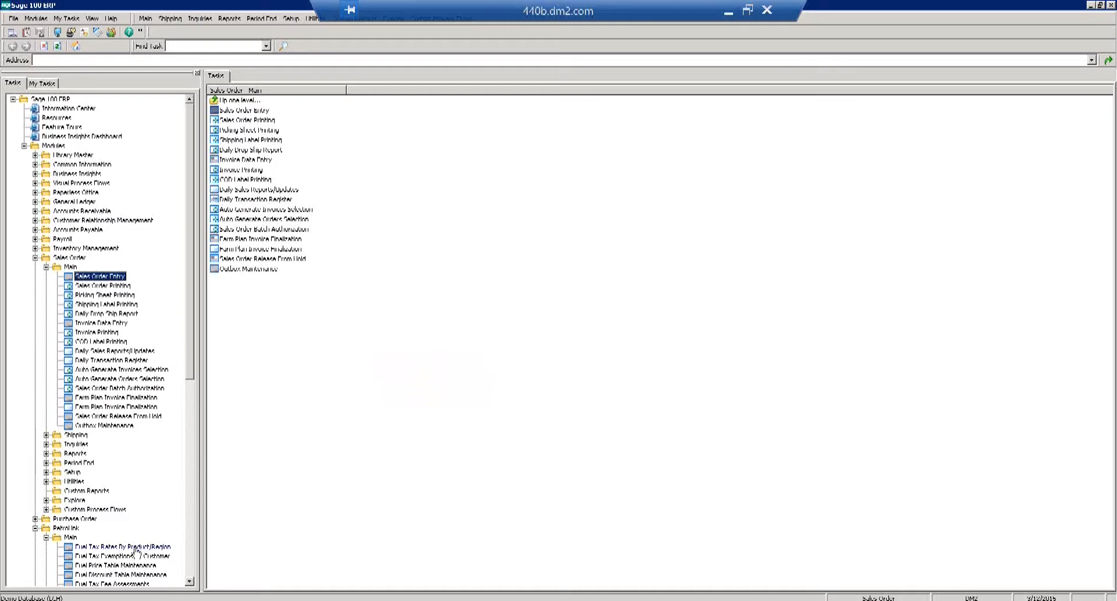
click(190, 582)
click(190, 582)
click(190, 582)
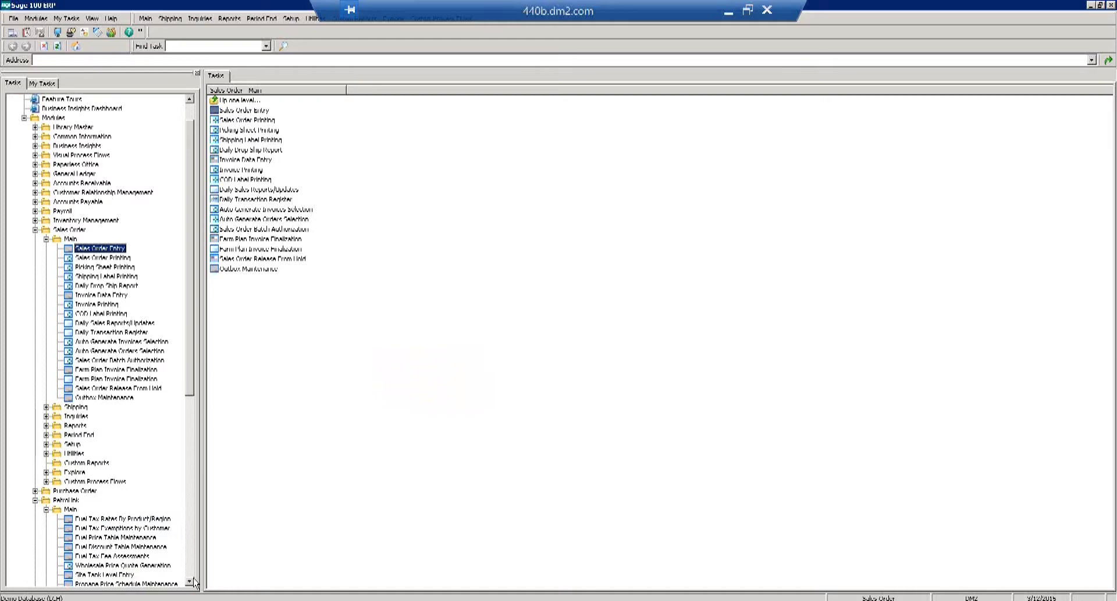
click(190, 582)
click(190, 582)
click(190, 582)
click(190, 582)
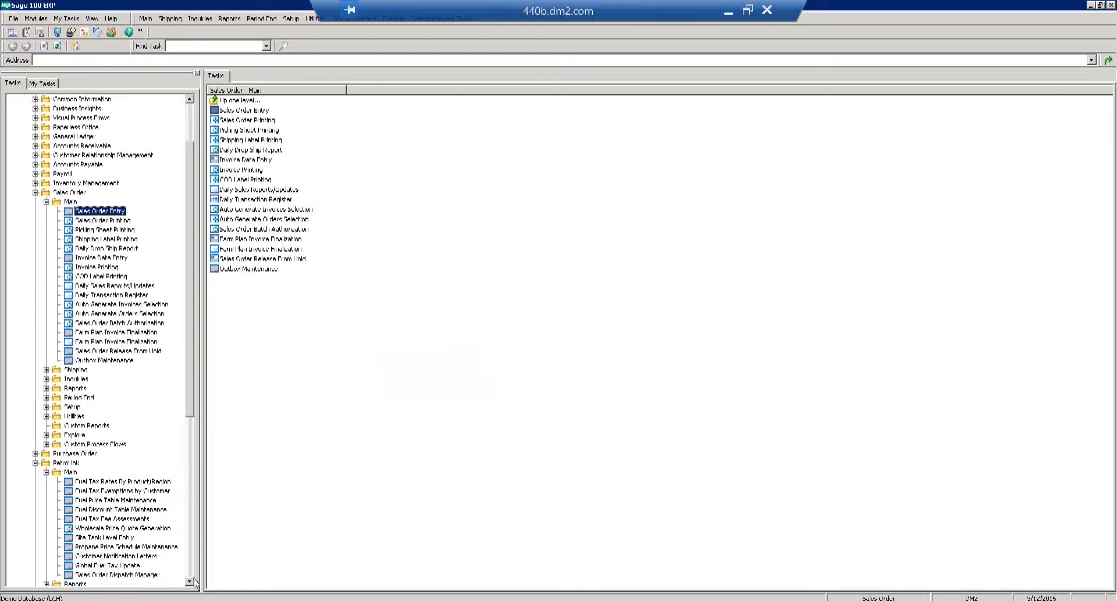
click(152, 575)
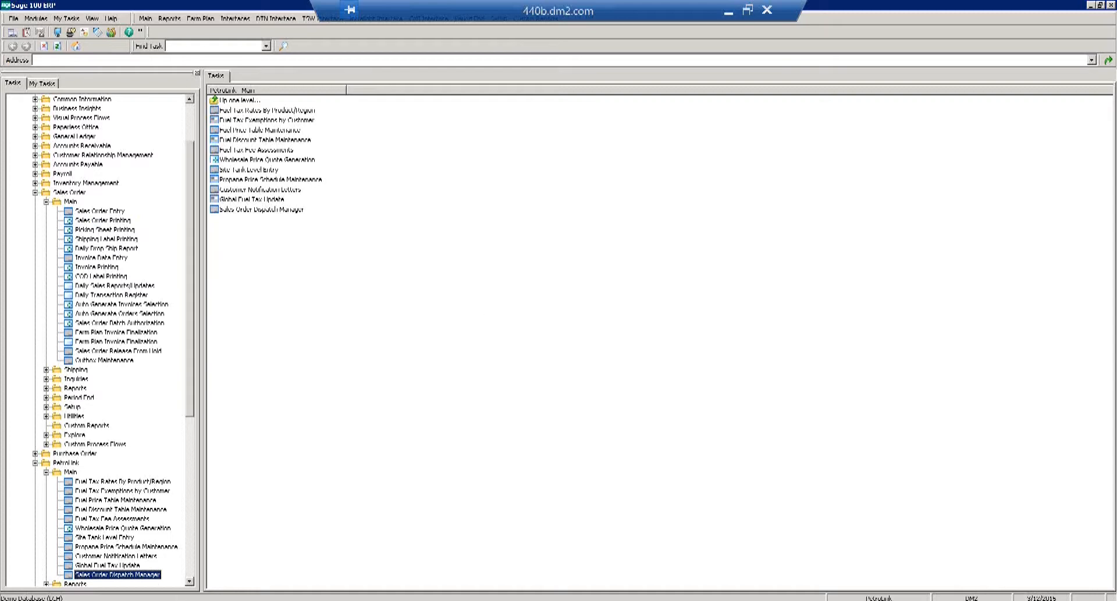
click(182, 596)
Load the 2/9/2015 order into the Dispatch Manager and end the Error 36 message.
click(182, 595)
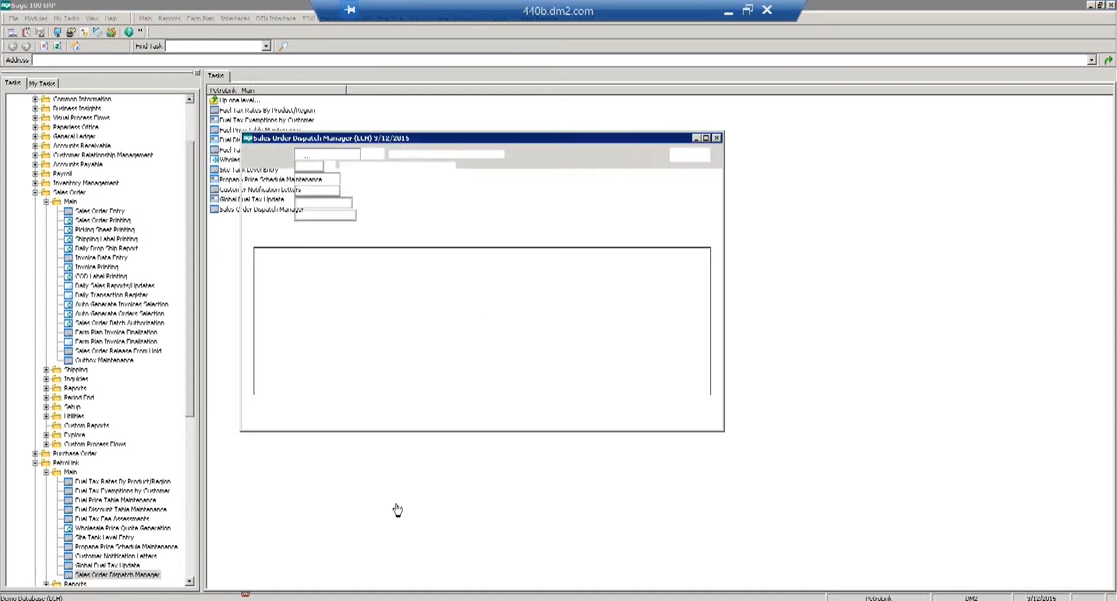
click(366, 154)
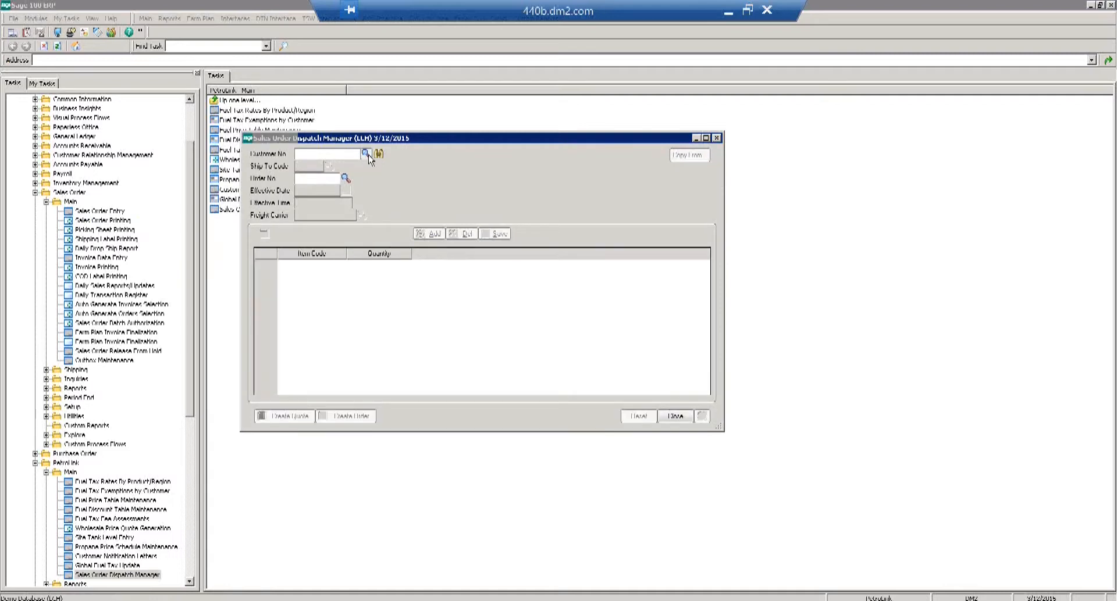
key(Escape)
click(346, 179)
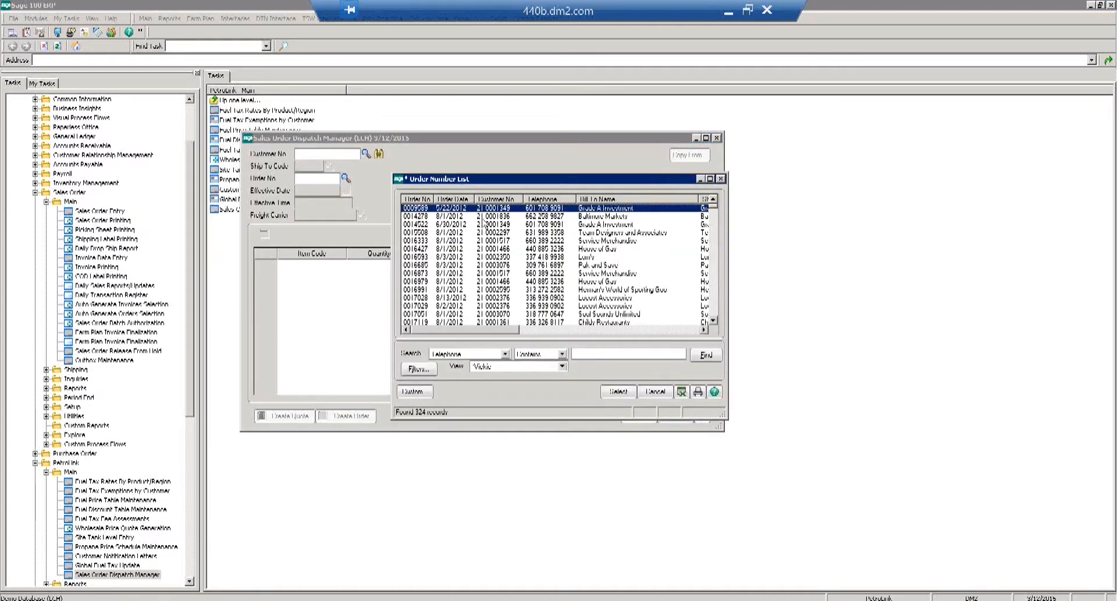
click(455, 198)
click(455, 199)
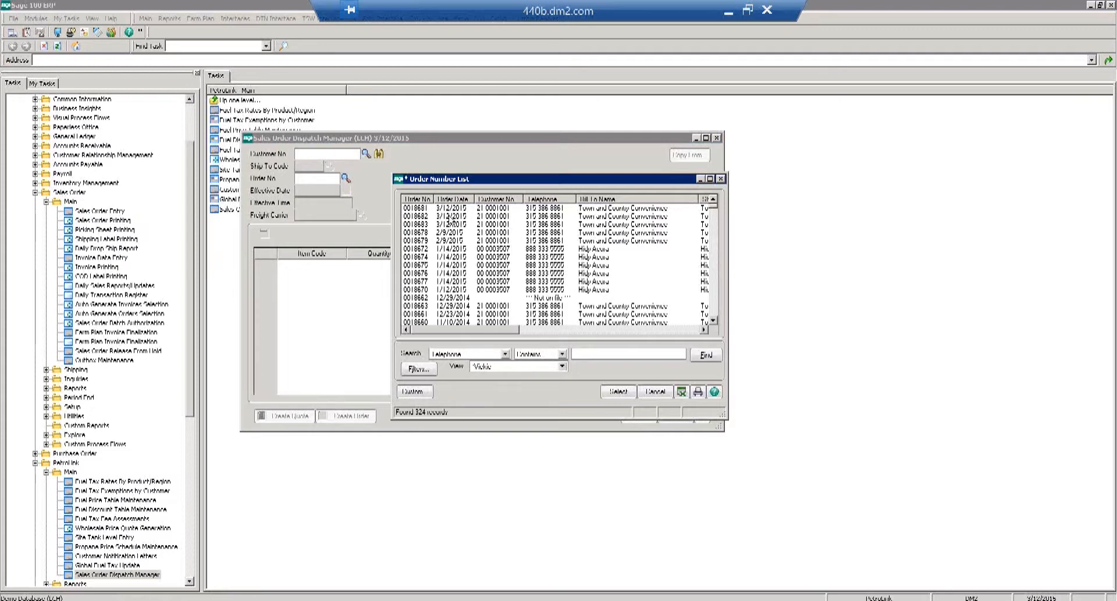
click(450, 234)
double_click(450, 233)
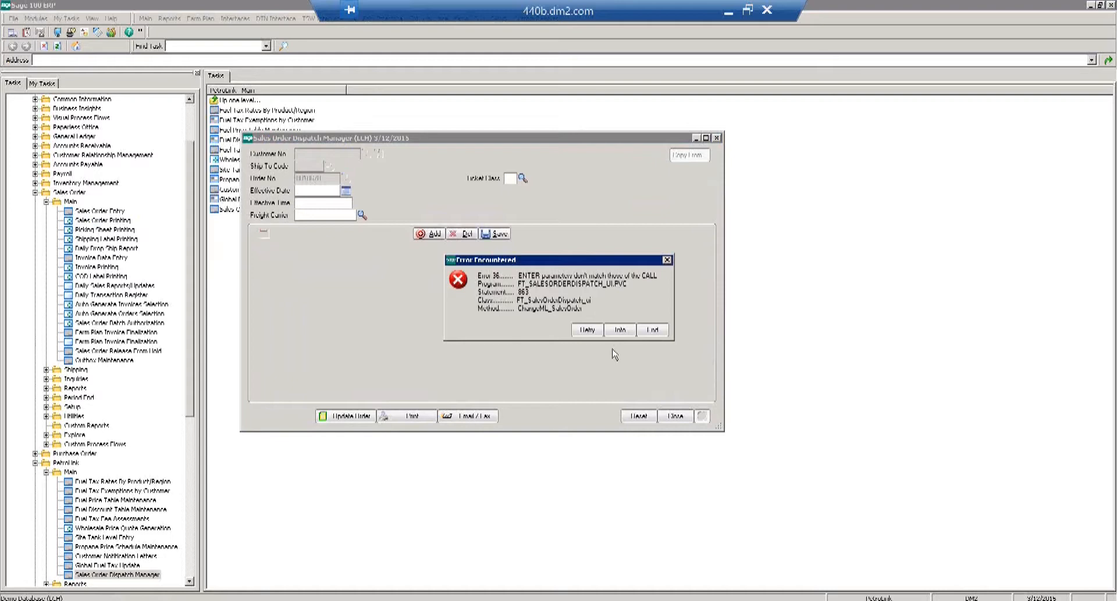
click(649, 331)
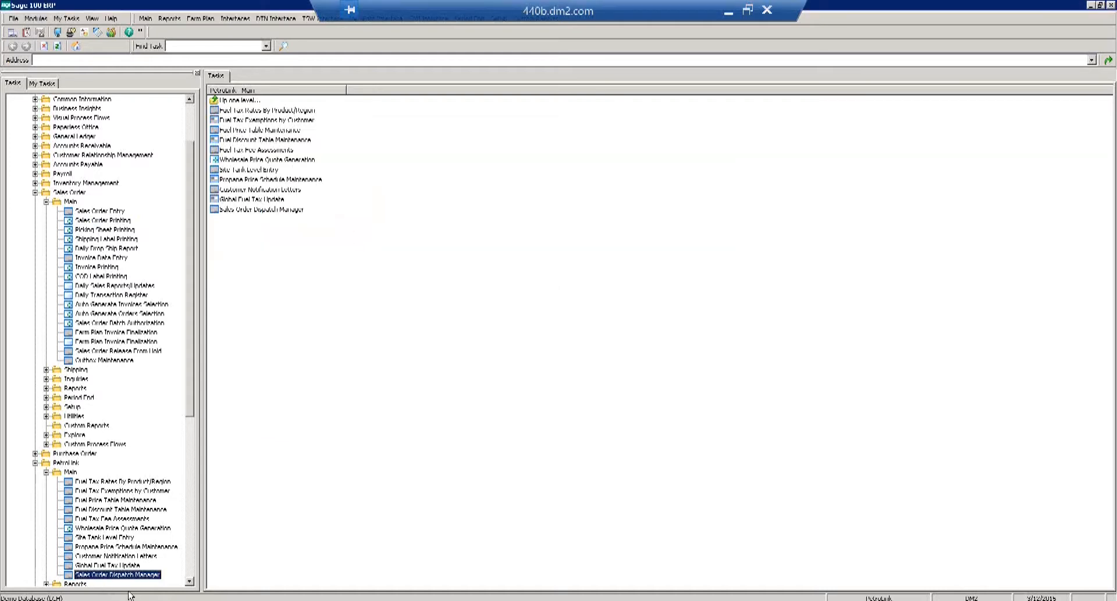
Relaunch the Sales Order Dispatch Manager, load a 3/12/2015 order, and dismiss the resulting Error 36.
double_click(123, 575)
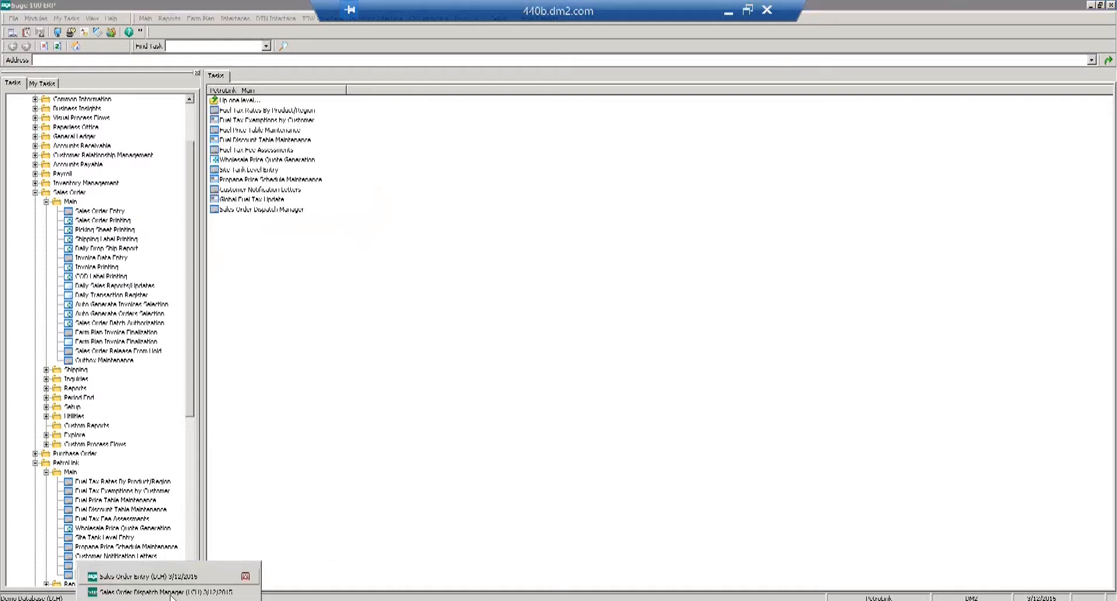
click(175, 594)
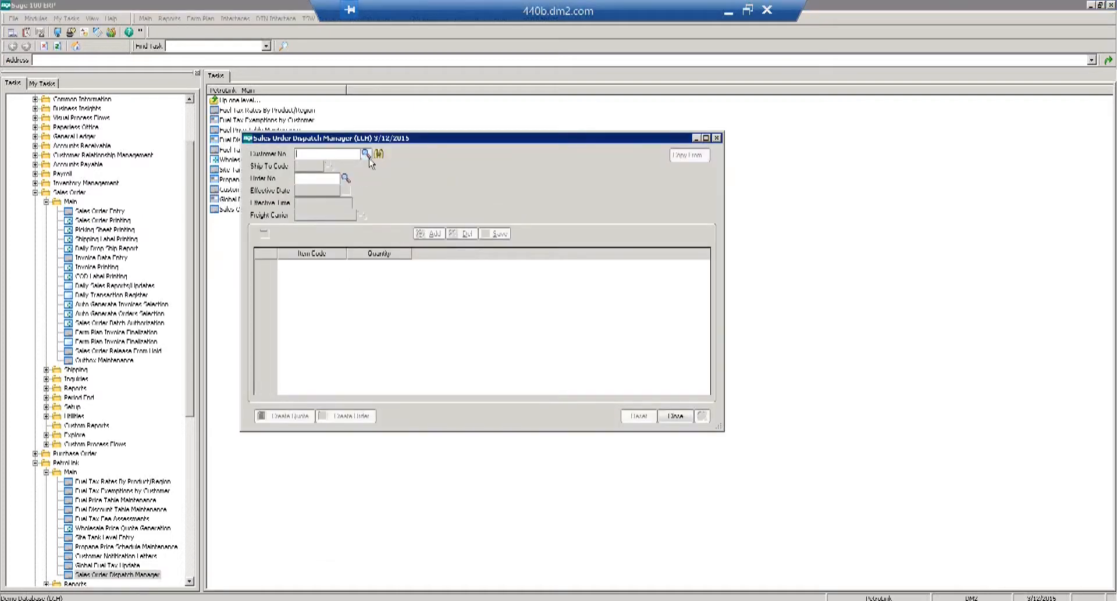
click(346, 178)
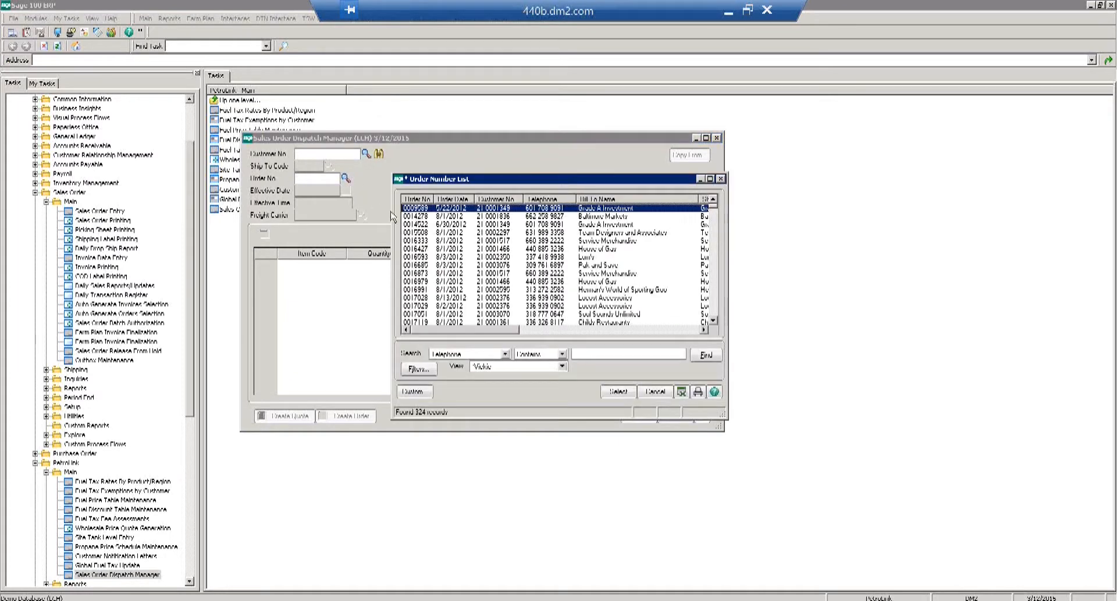
click(455, 201)
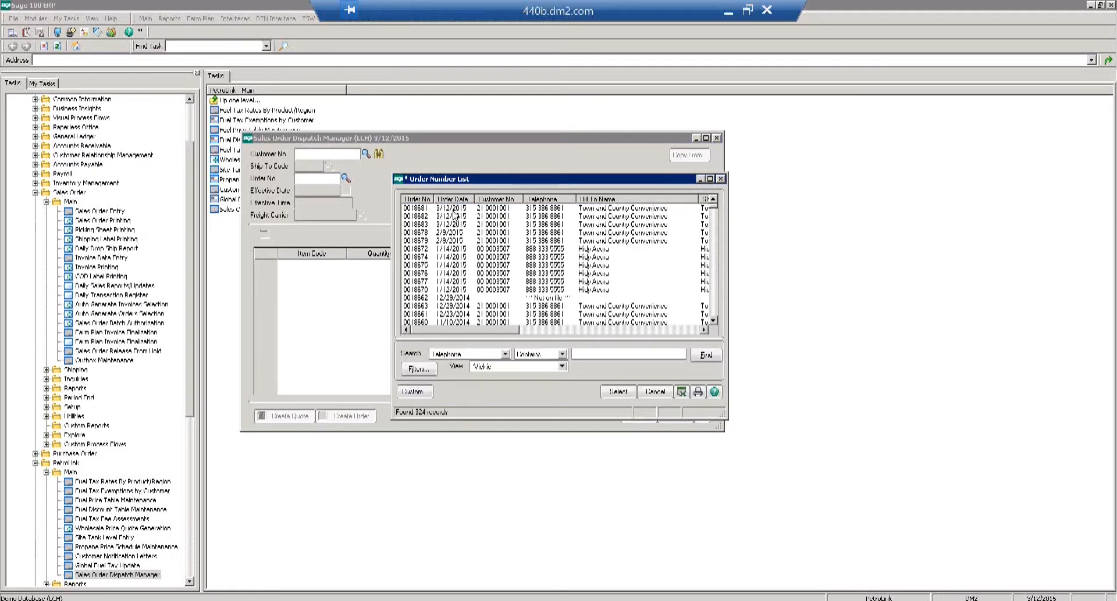
double_click(454, 215)
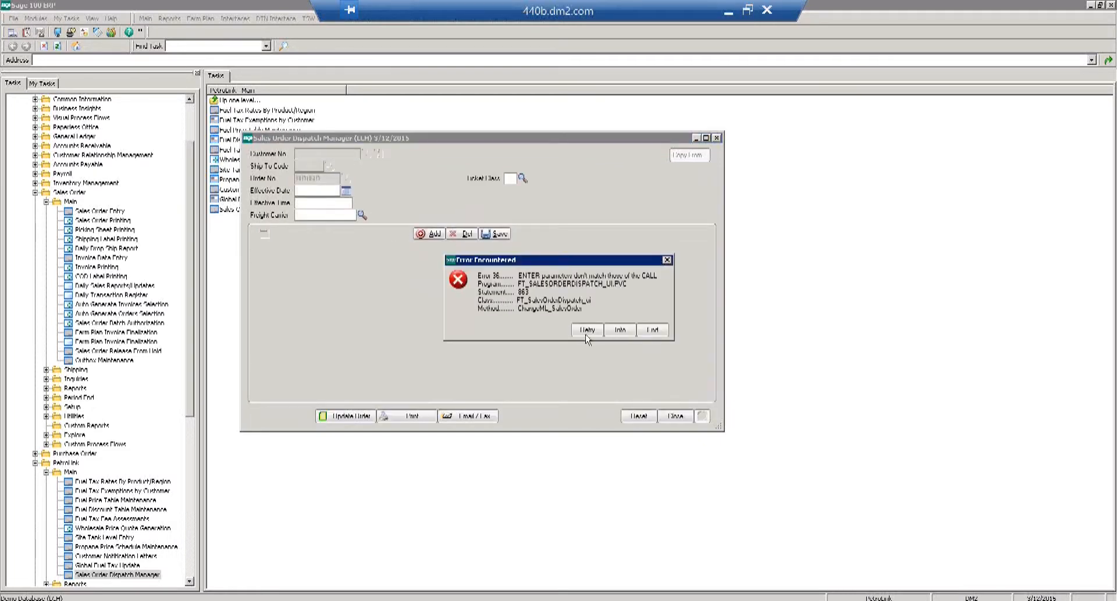
click(653, 331)
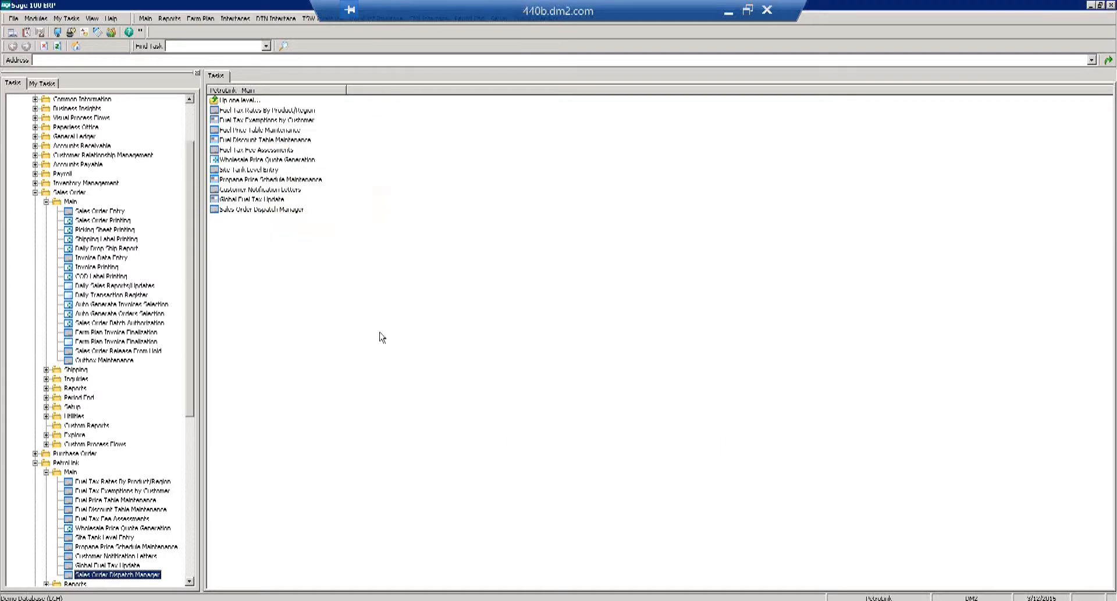
Collapse the Petrolink and Sales Order folders and General Ledger in the task tree, and expand Accounts Receivable.
click(46, 472)
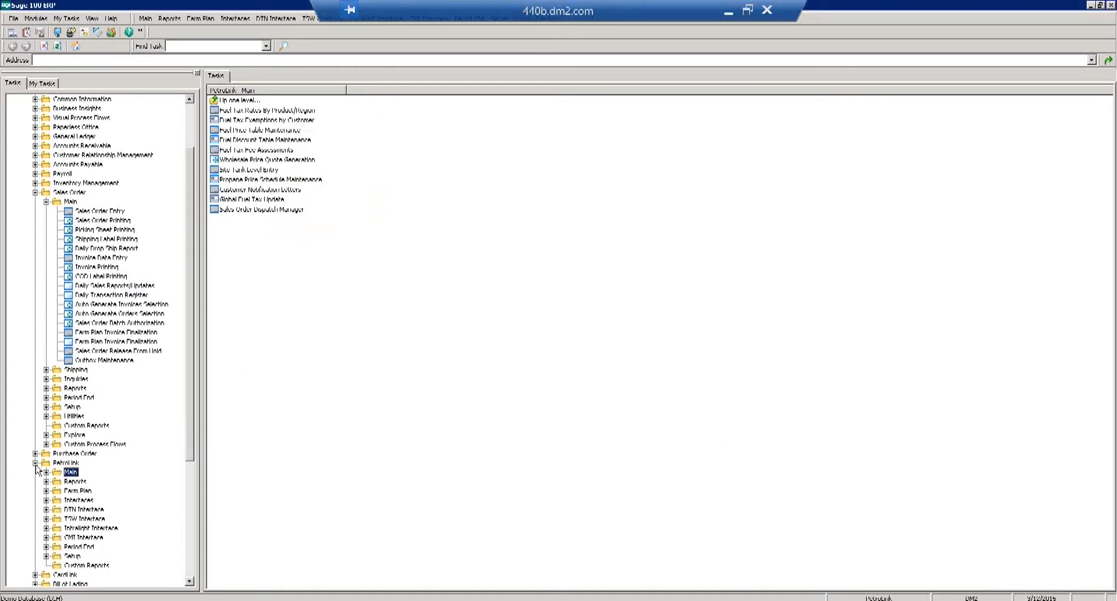
click(35, 463)
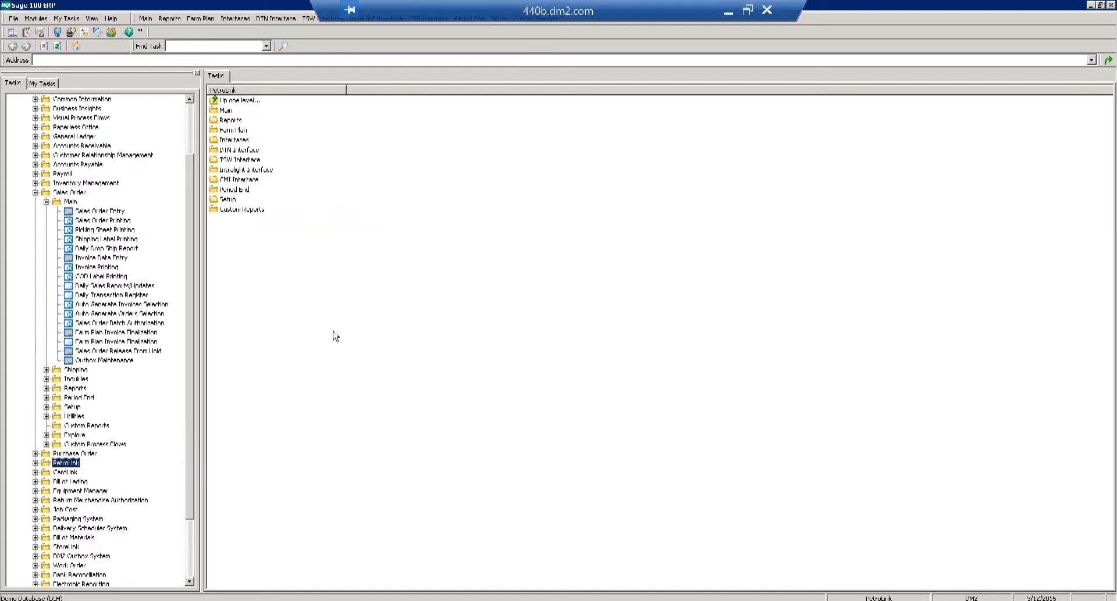
click(46, 203)
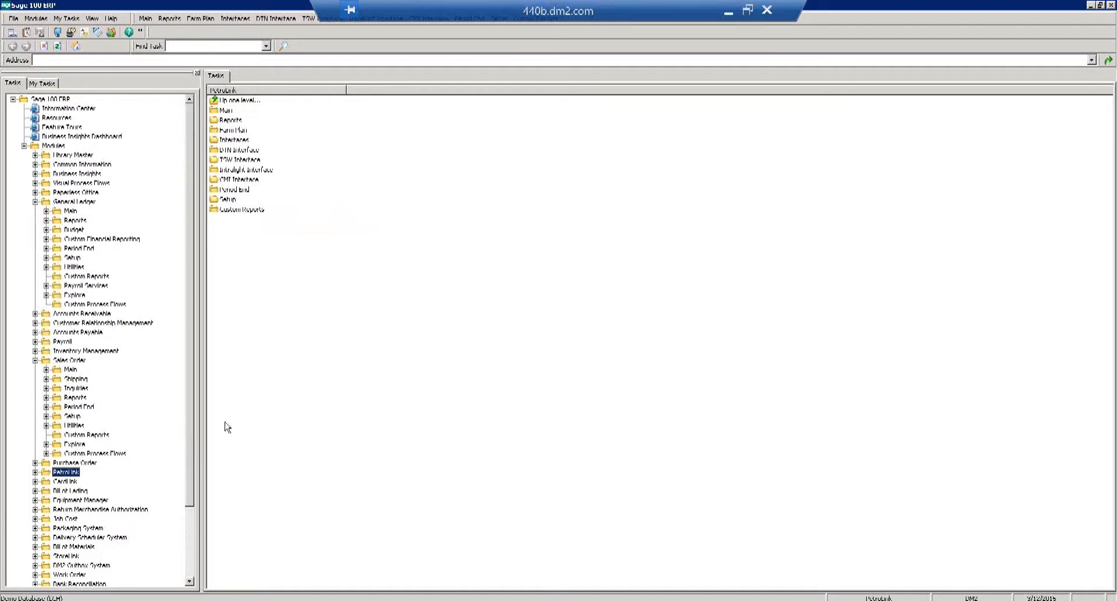
click(35, 361)
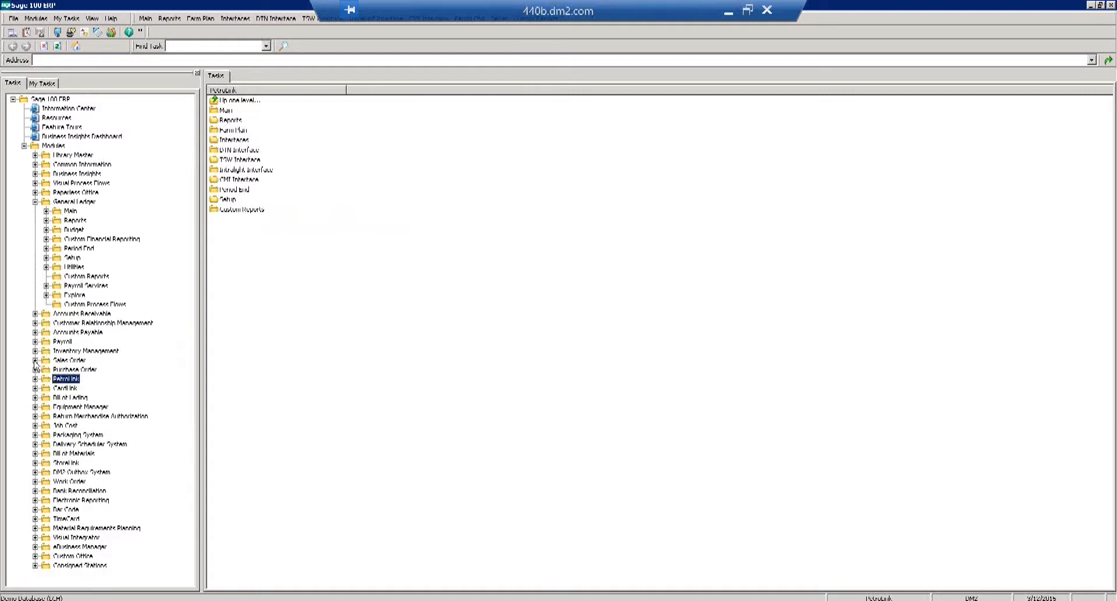
click(35, 314)
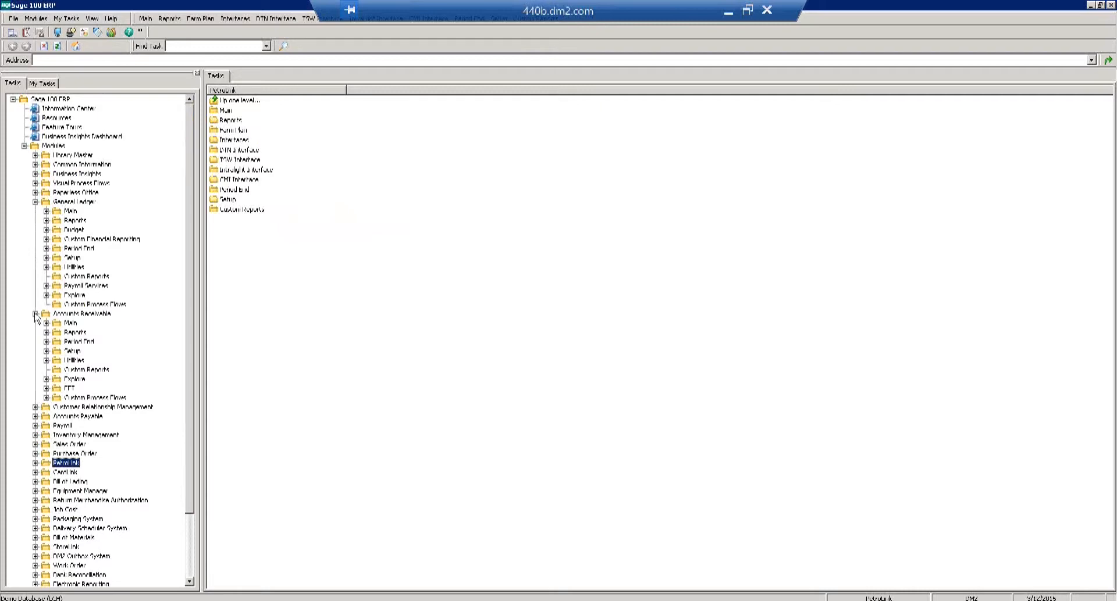
click(35, 202)
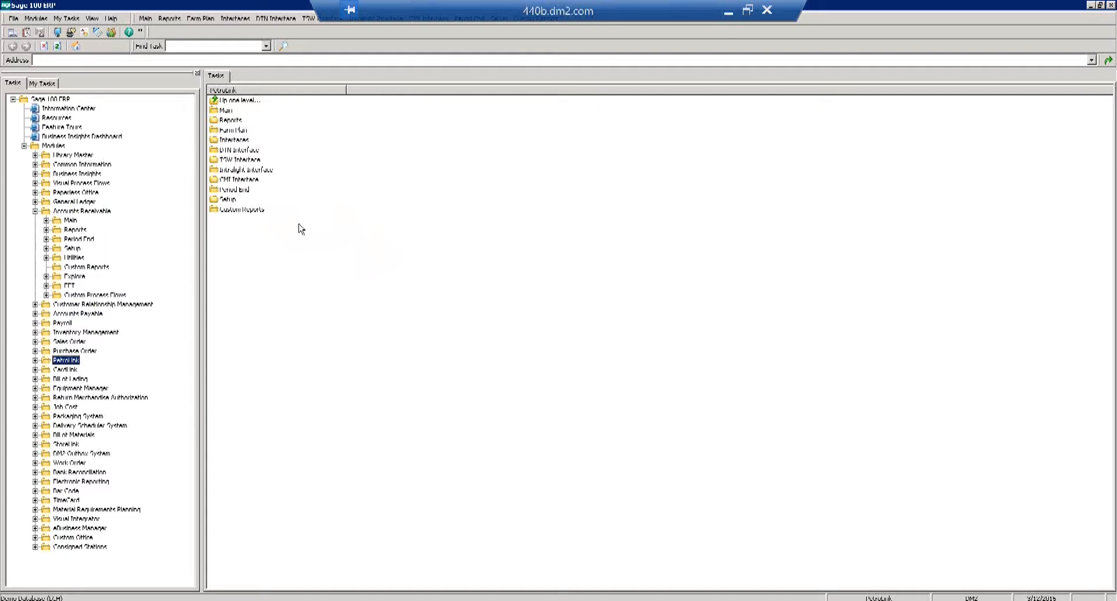
Launch Customer Inquiry from Accounts Receivable Main and bring its window forward.
double_click(69, 221)
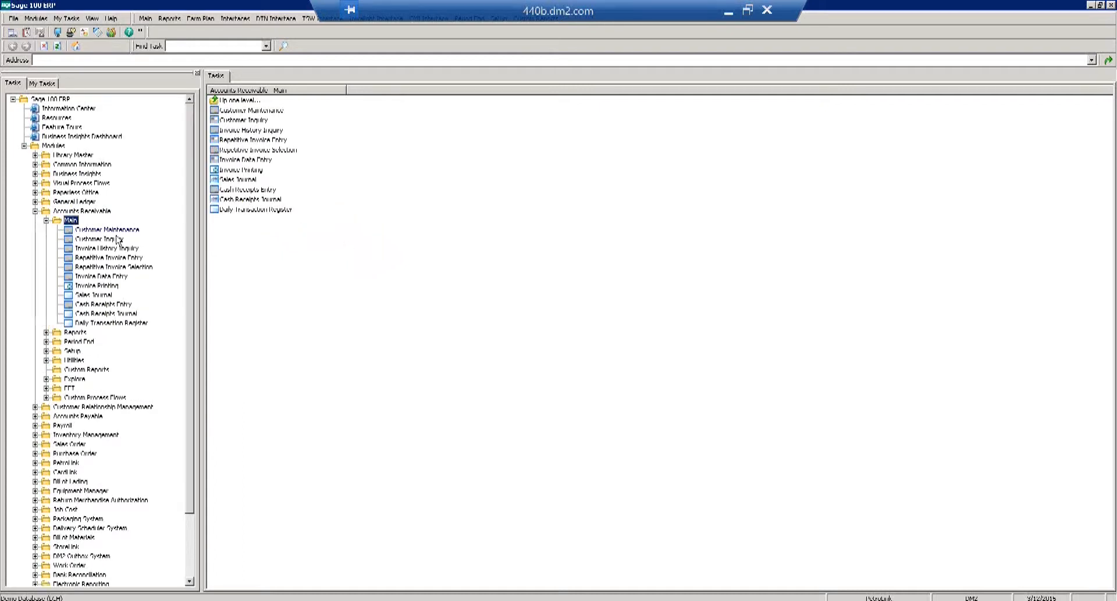
click(100, 240)
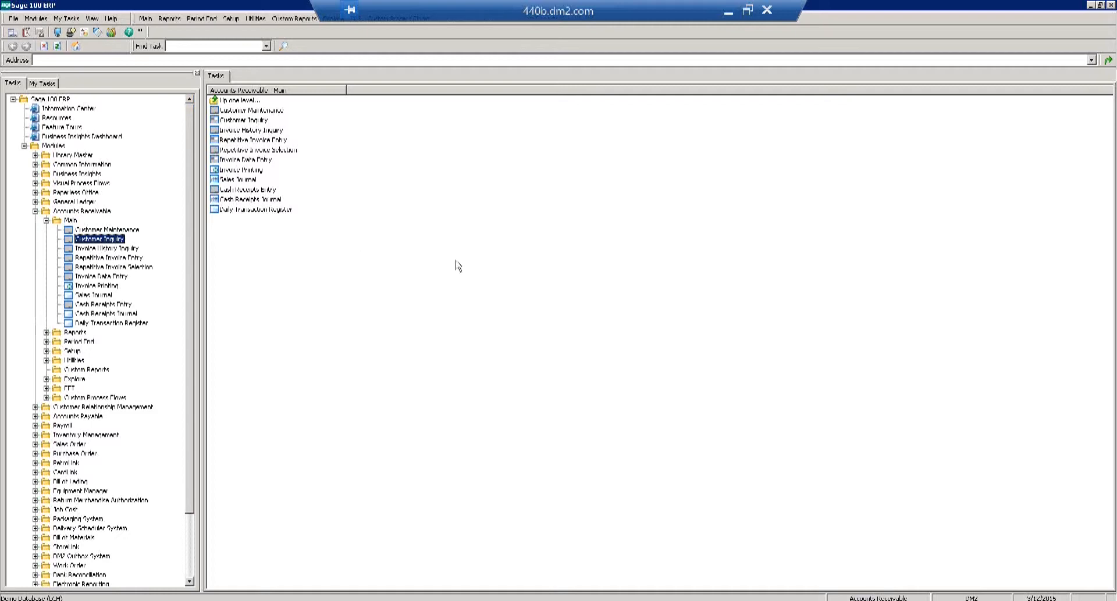
click(176, 599)
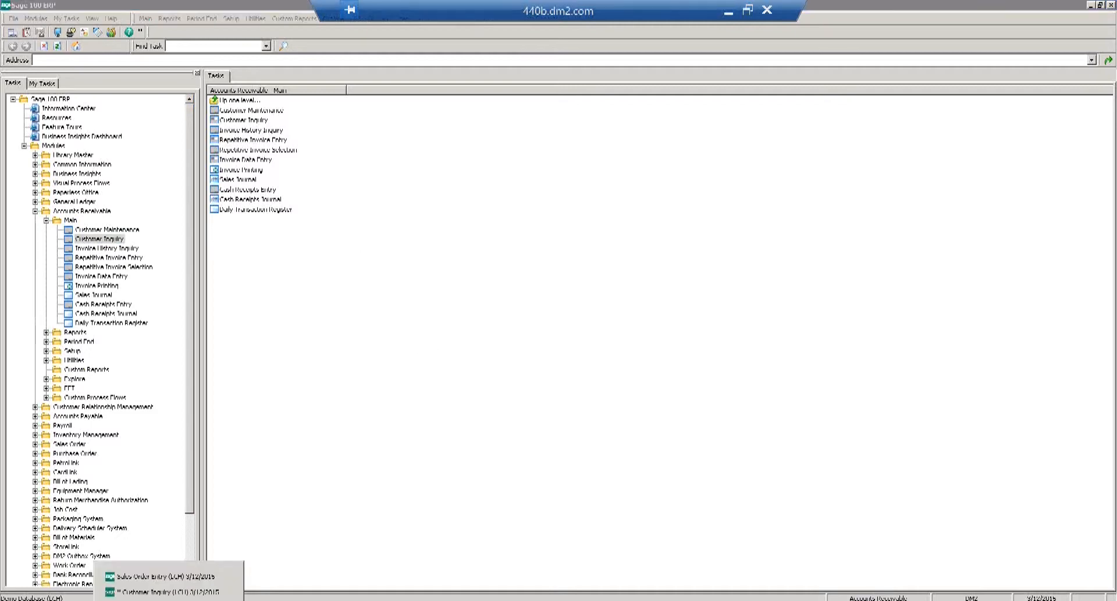
click(177, 592)
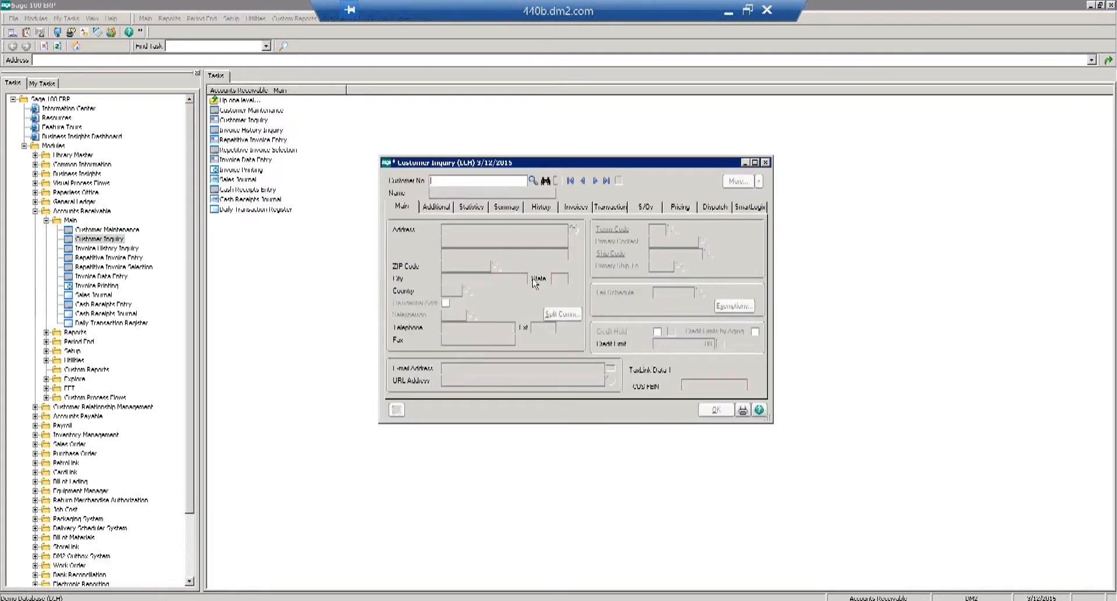
Load Town and Country Convenience and open Full Price Lookup from its Pricing tab.
click(533, 181)
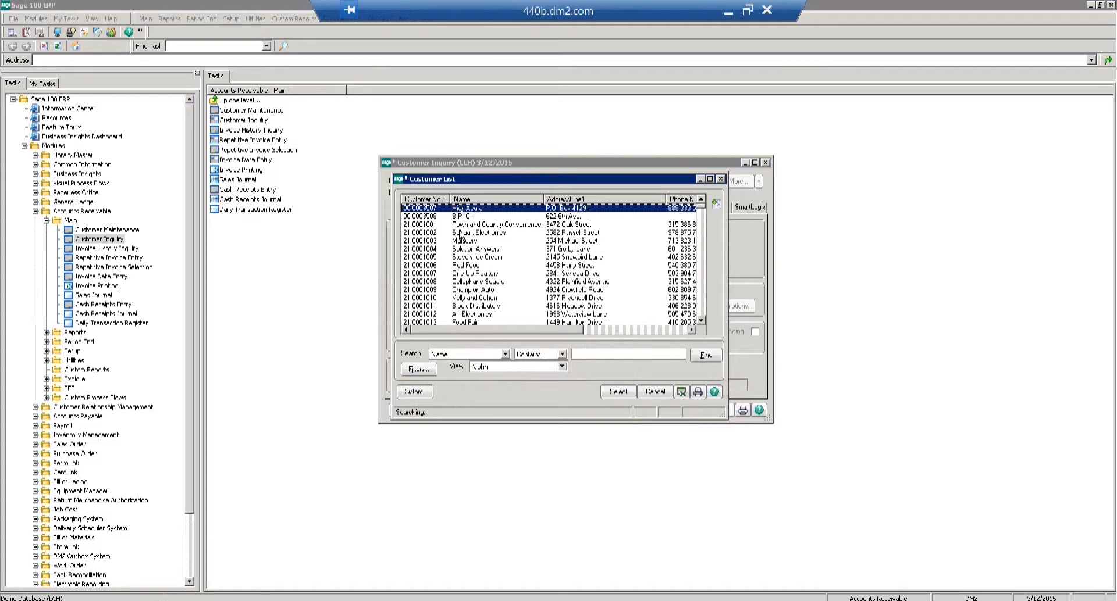
double_click(465, 232)
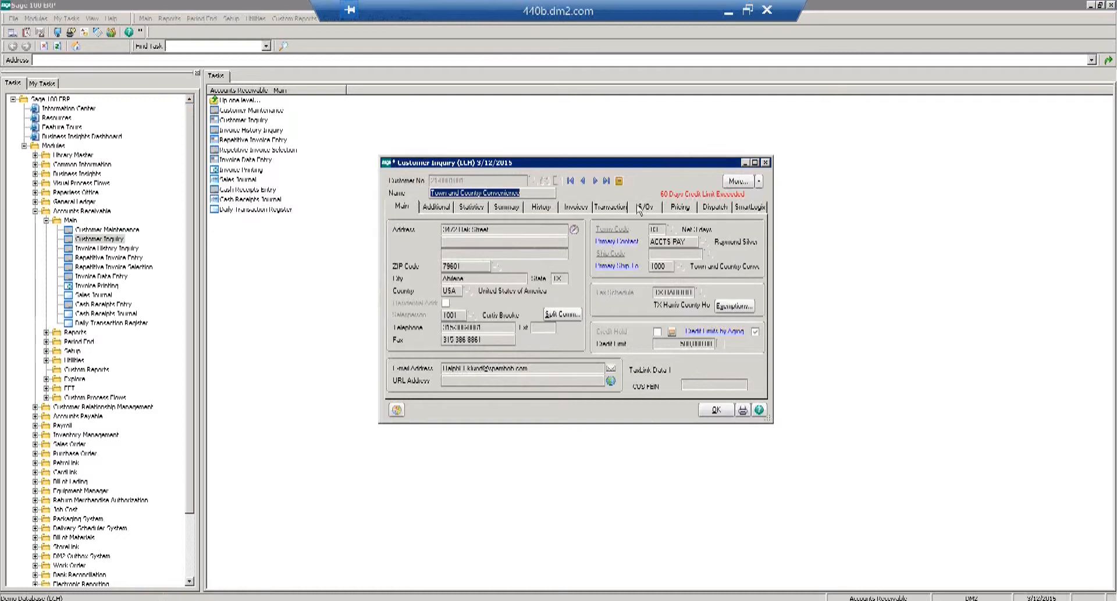
click(682, 207)
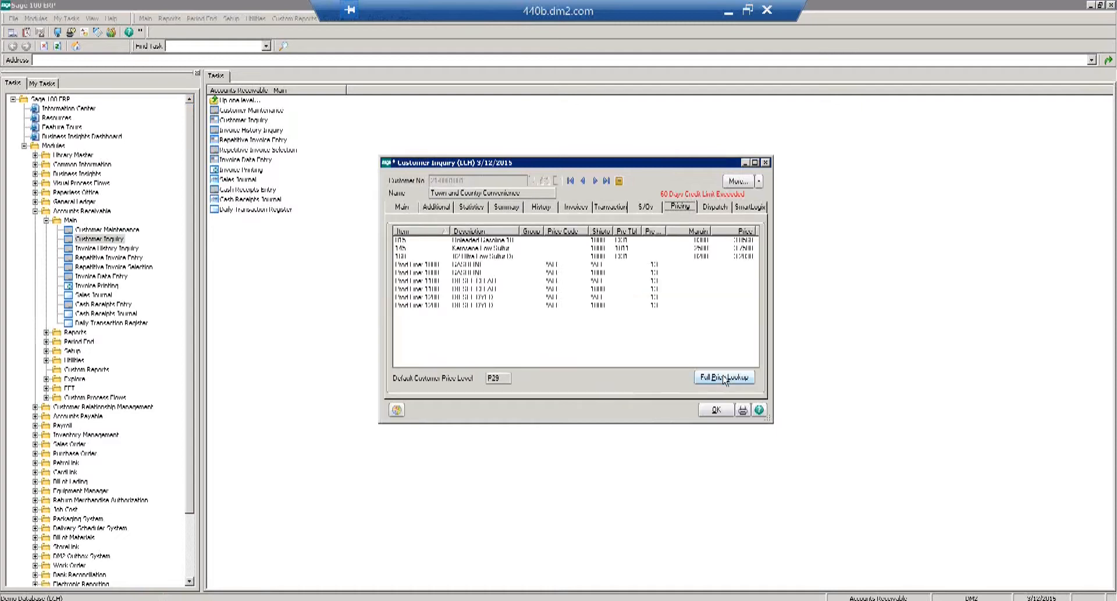
click(724, 378)
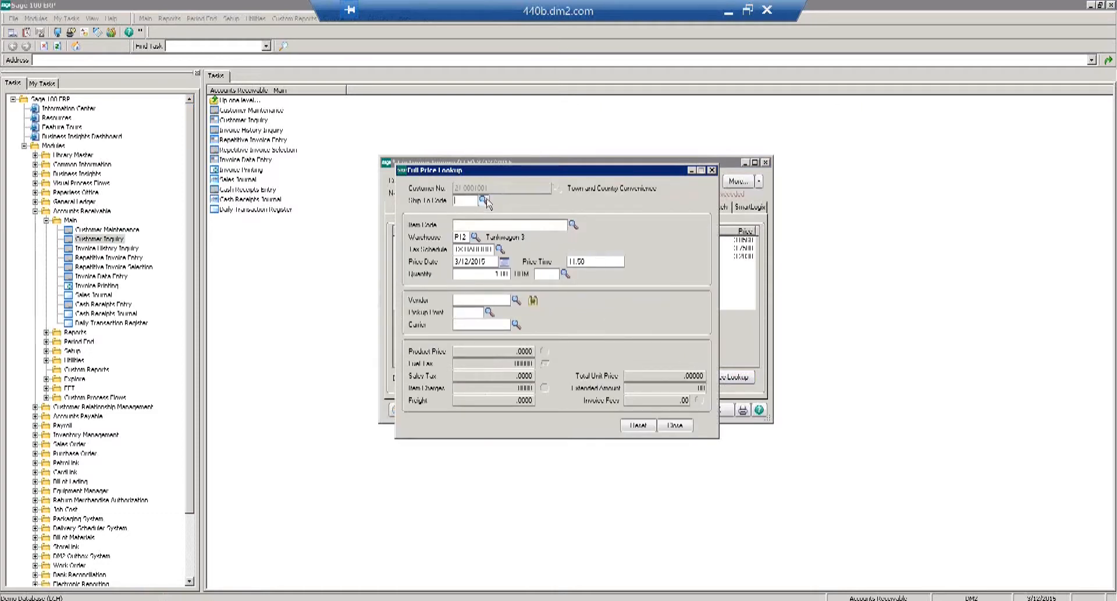
Set Ship To Code 1000 and Item Code 105 in the Full Price Lookup.
click(484, 201)
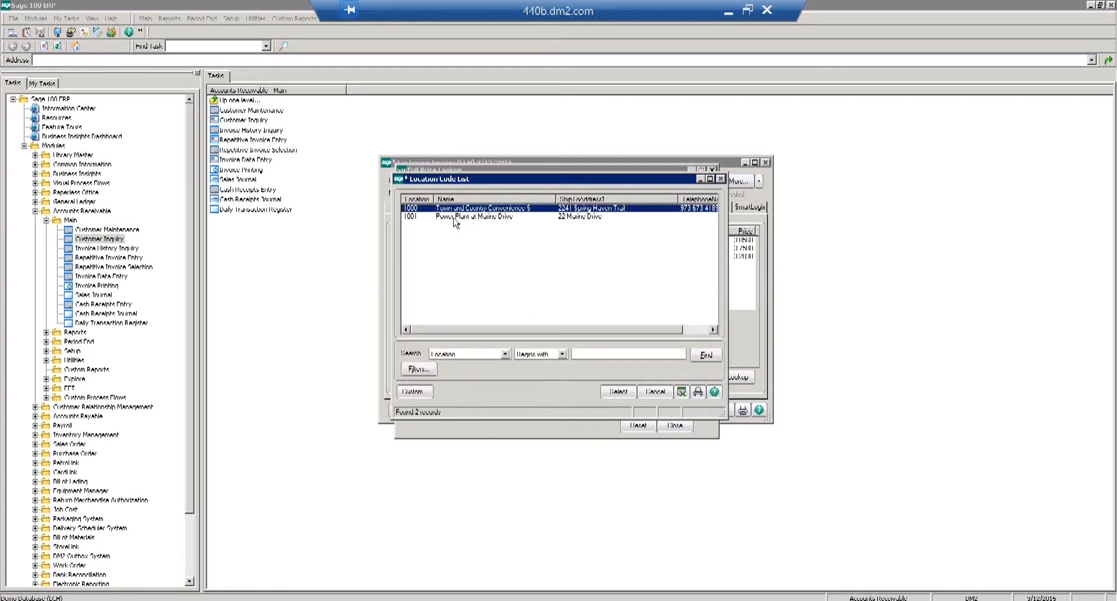
double_click(457, 209)
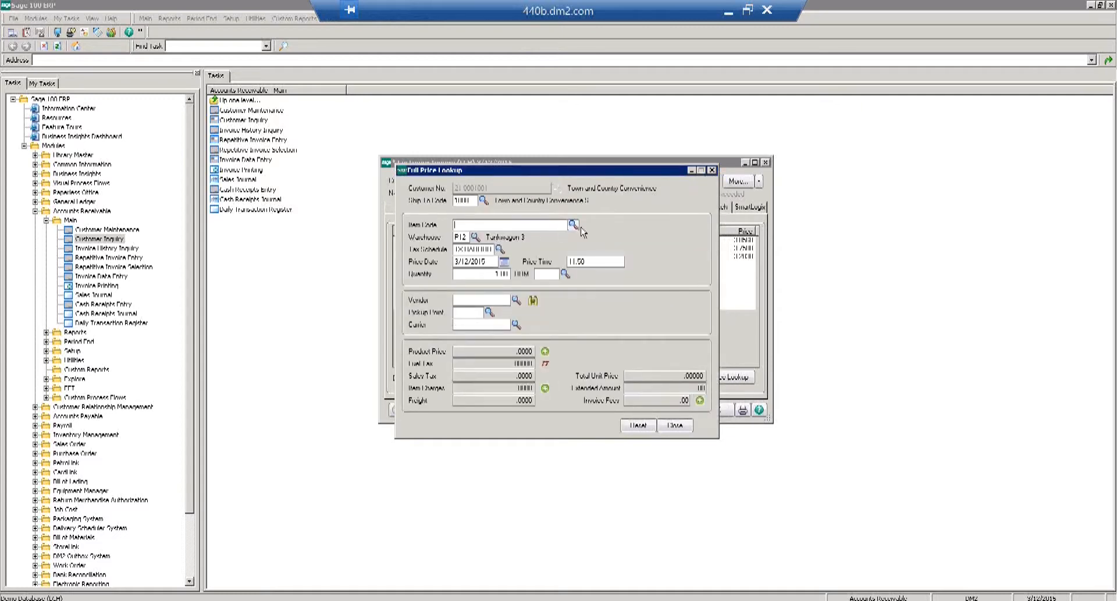
click(573, 225)
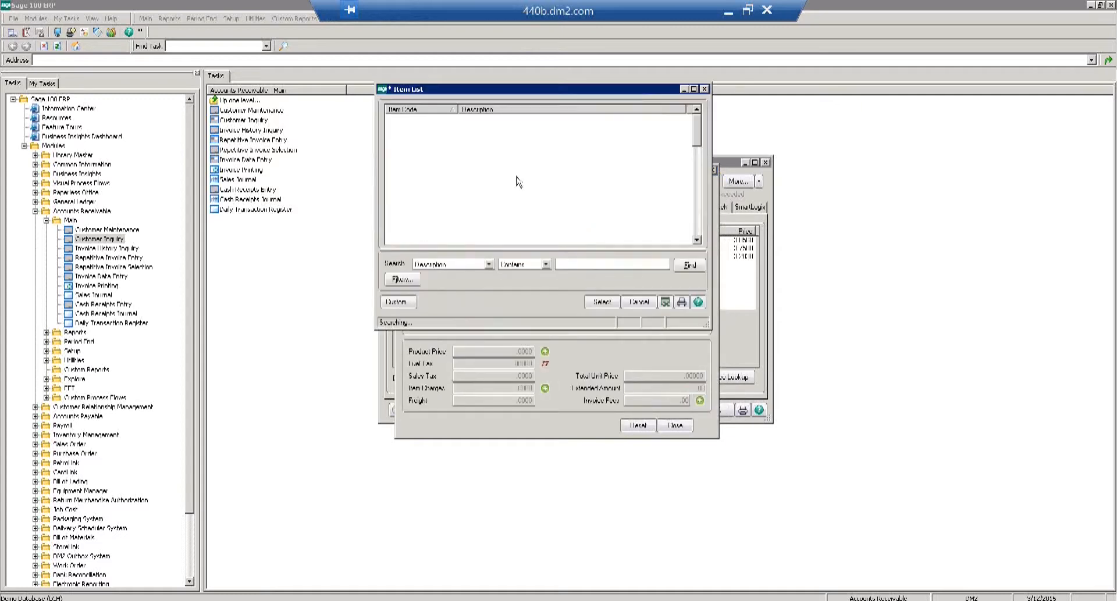
click(599, 303)
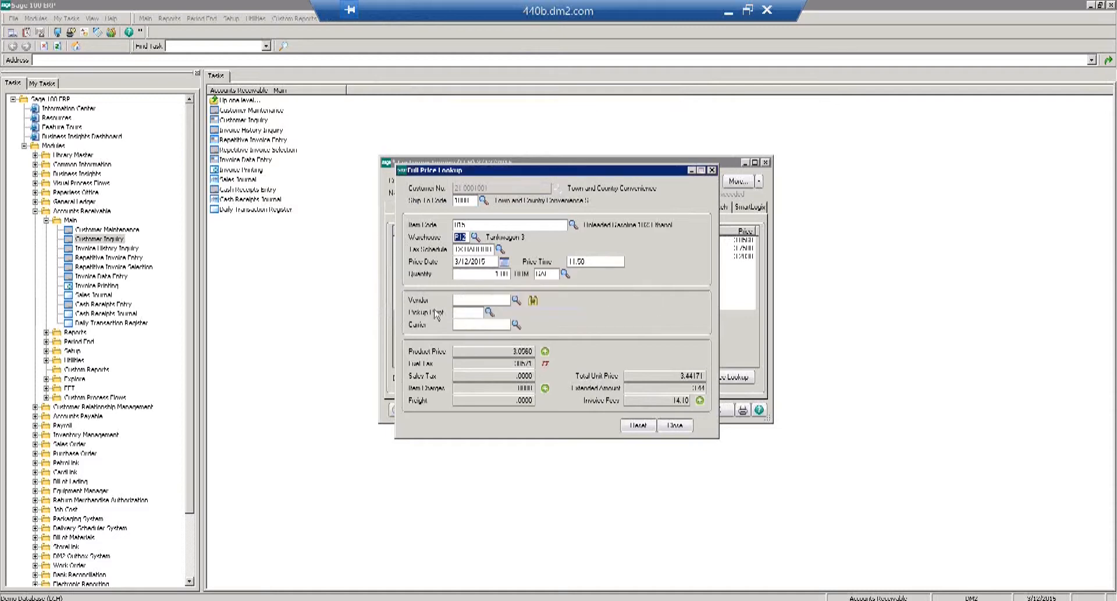
click(485, 350)
key(Tab)
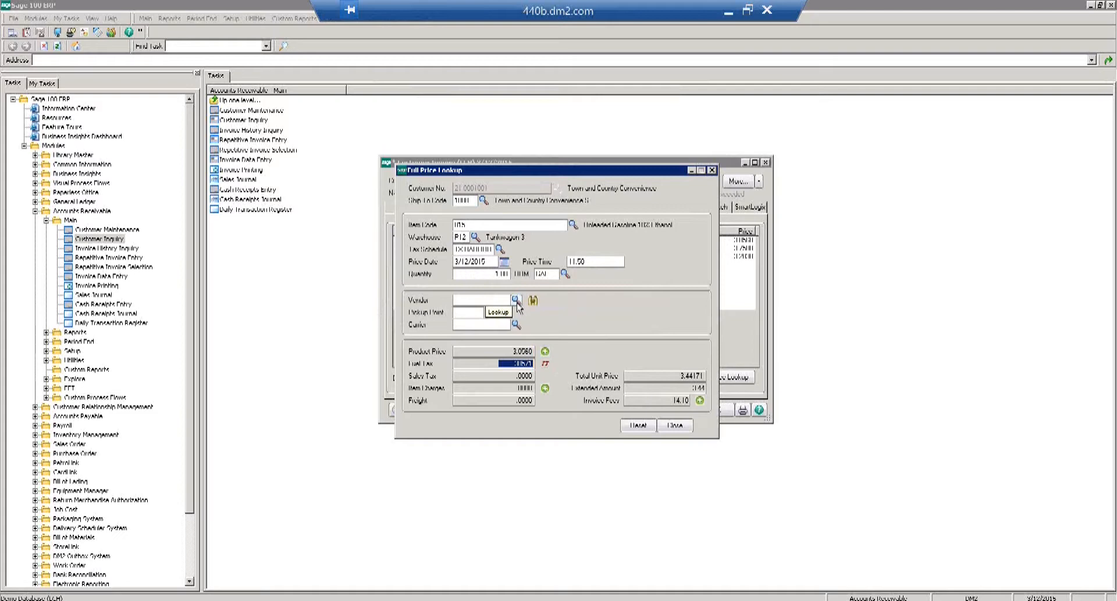
Choose vendor CITGO PETROLEUM CORP, pickup point Citgo Sulphur LB, and CITGO as carrier.
click(516, 300)
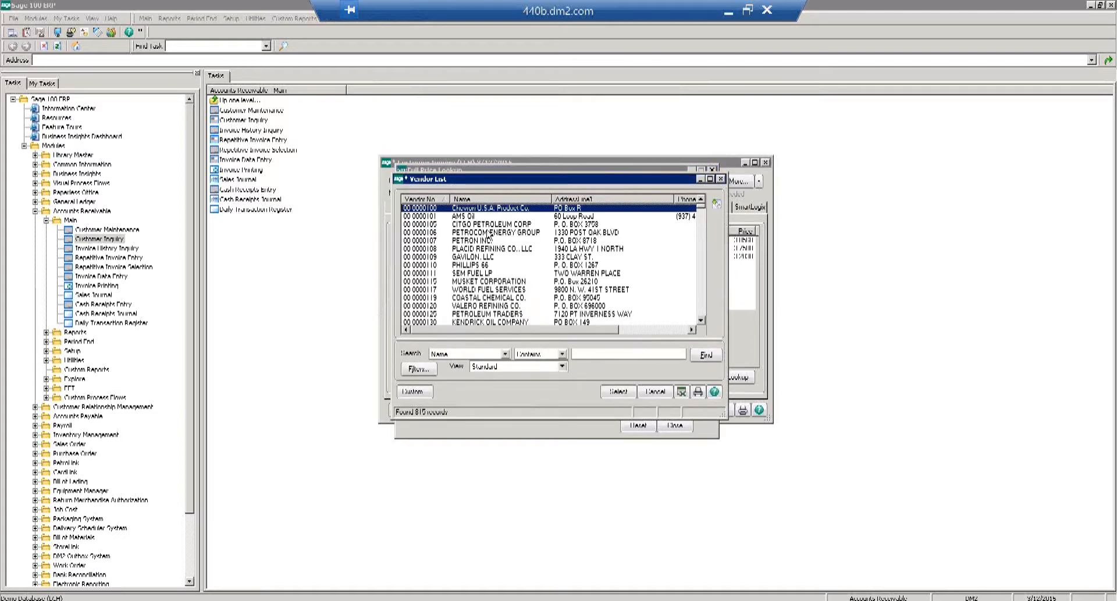
click(486, 226)
double_click(486, 226)
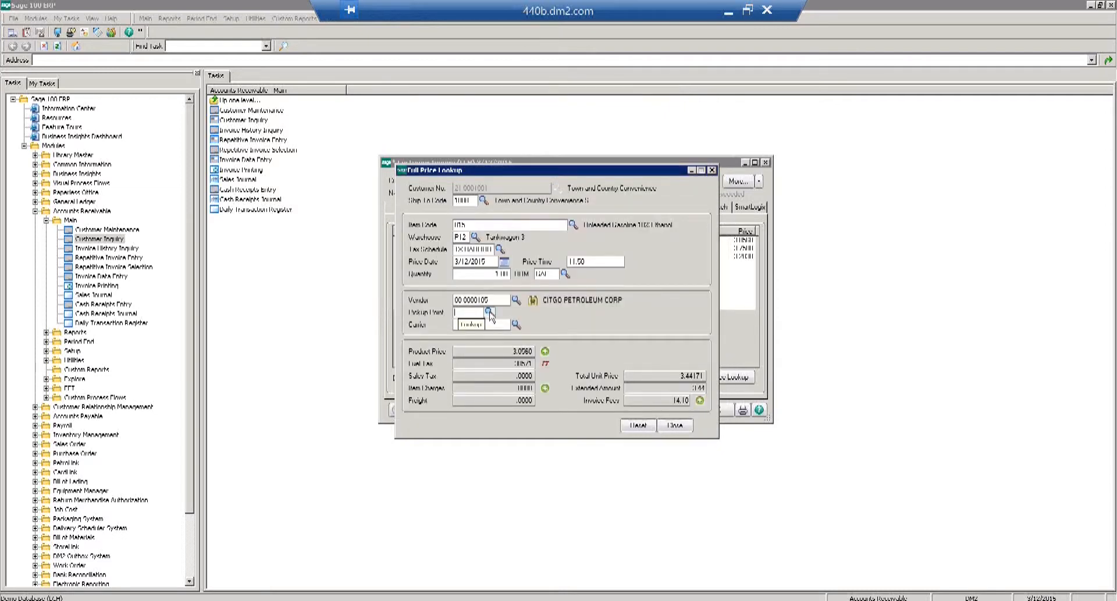
click(489, 312)
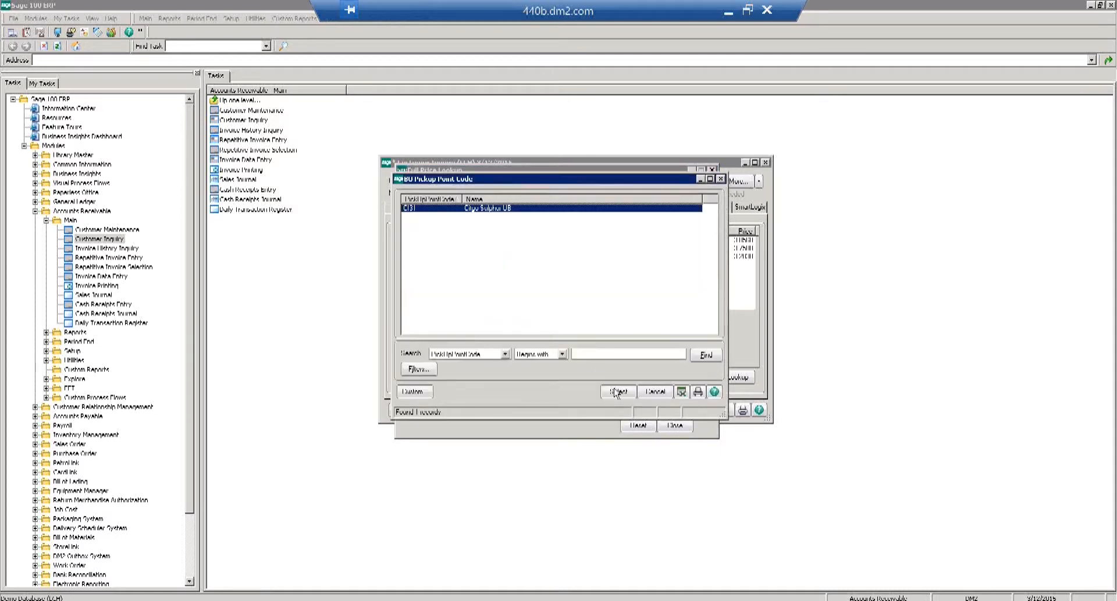
click(617, 391)
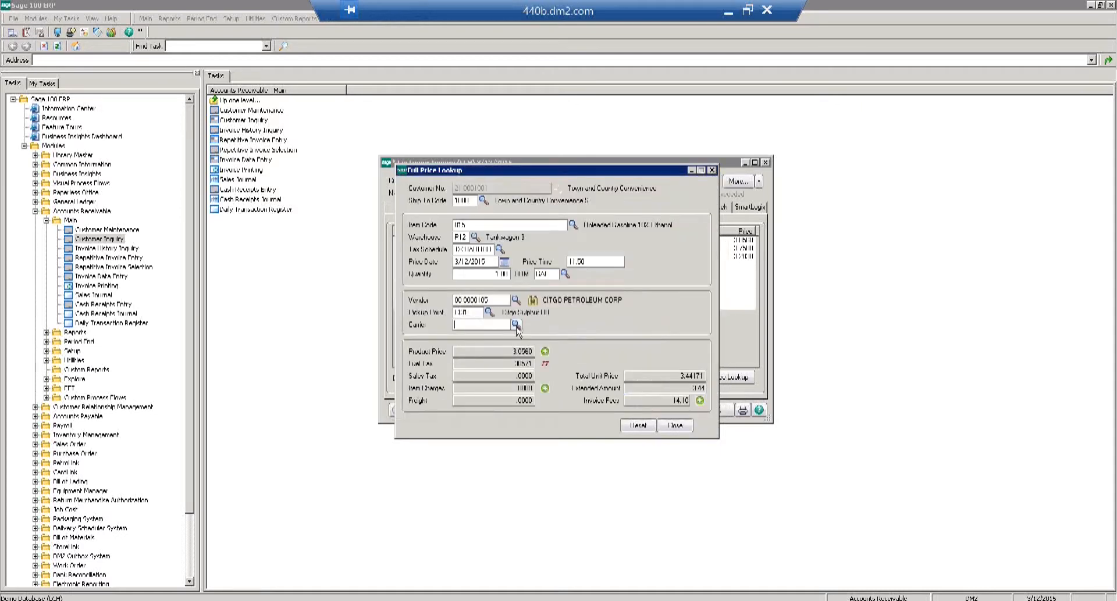
click(515, 327)
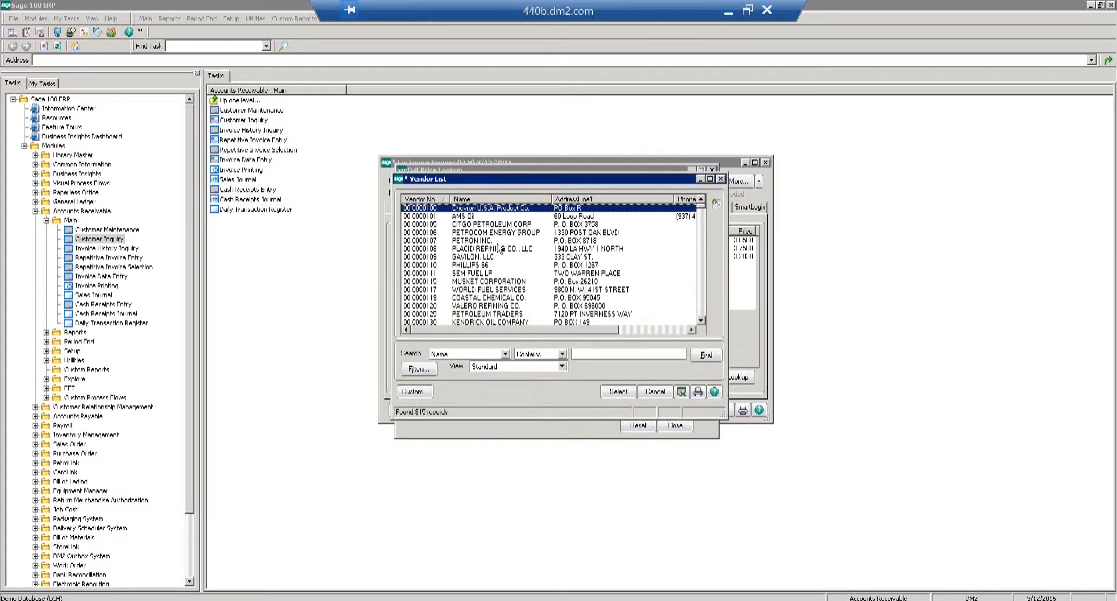
double_click(494, 224)
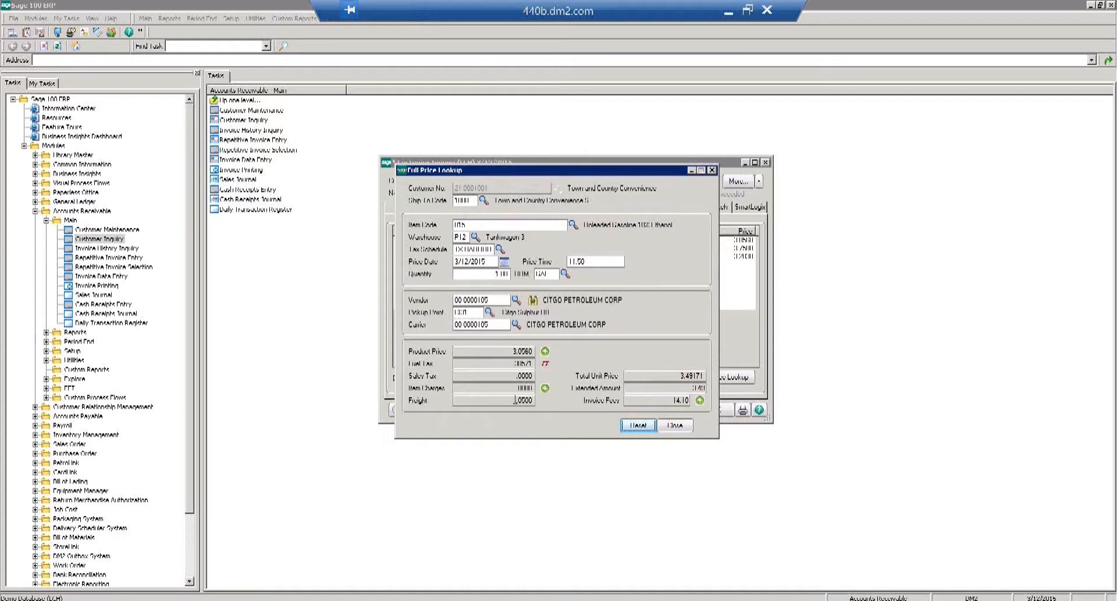
Check the .0500 freight, recalculate with a quantity of 2000, and close the lookup.
click(508, 399)
click(477, 274)
text(2000)
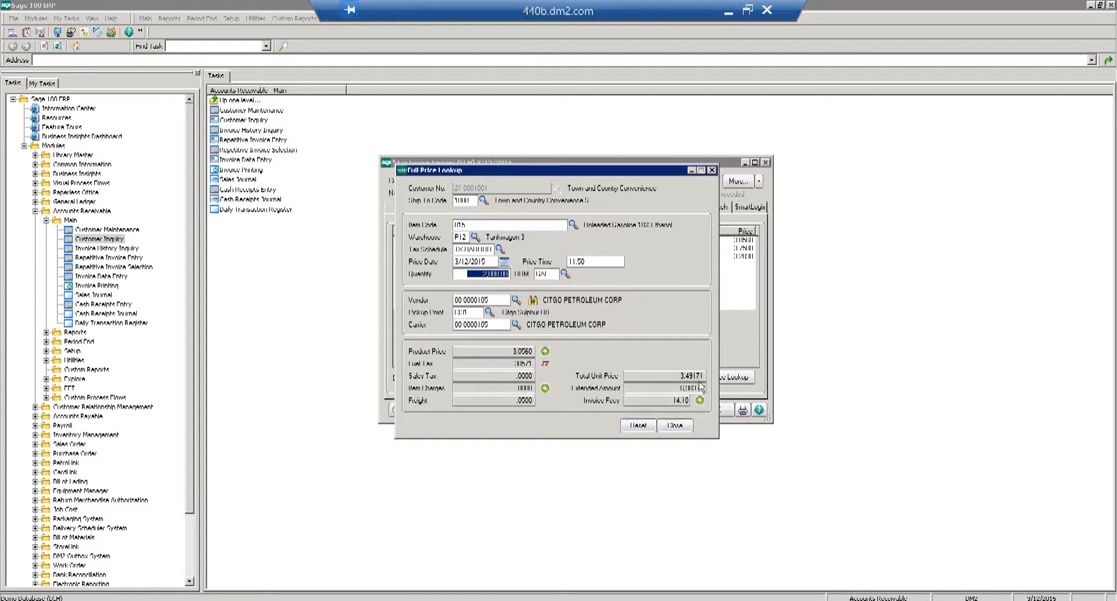
double_click(666, 401)
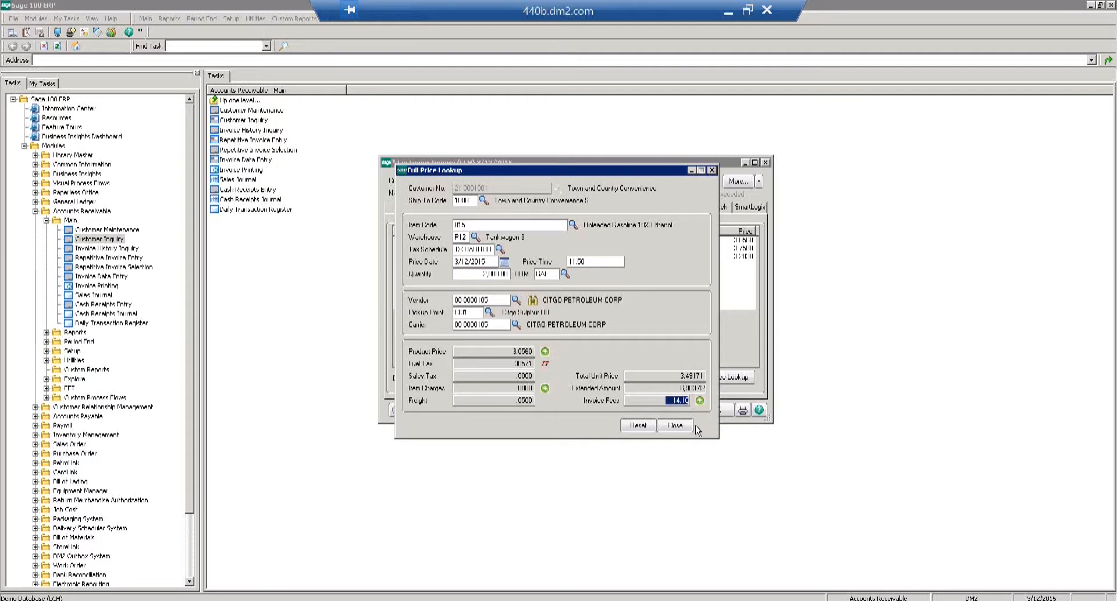
click(621, 352)
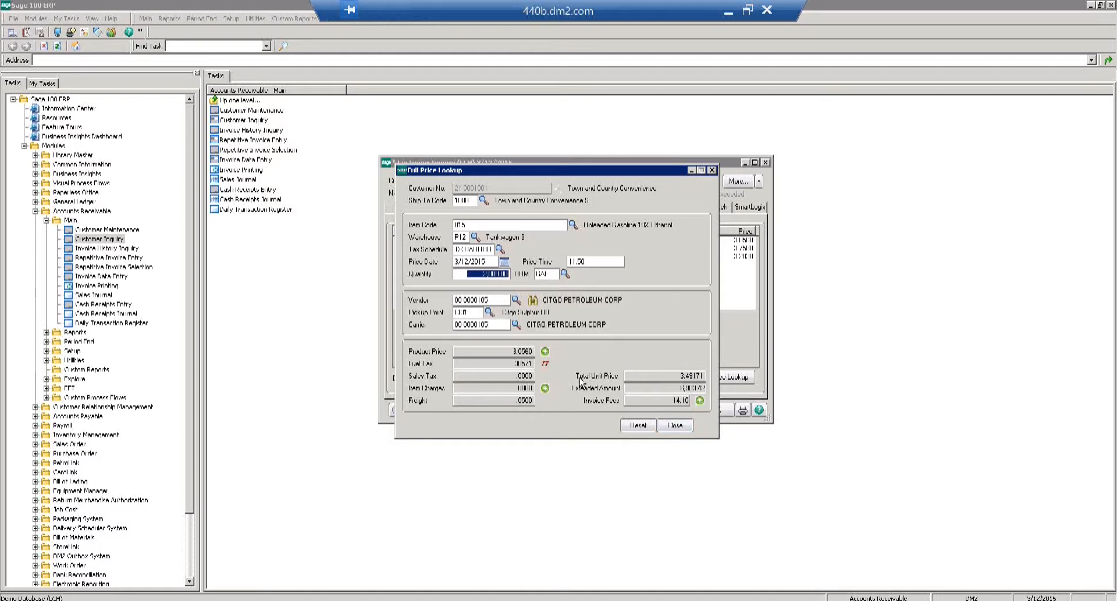
click(674, 428)
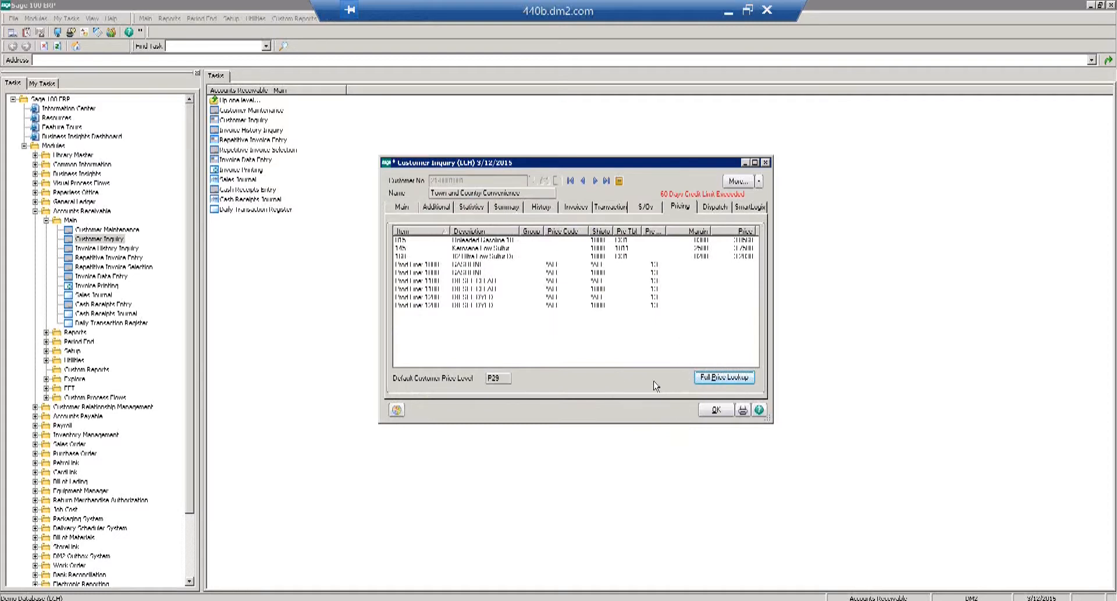
Bring Customer Inquiry back and start a fresh Full Price Lookup.
click(705, 379)
mouse_move(166, 599)
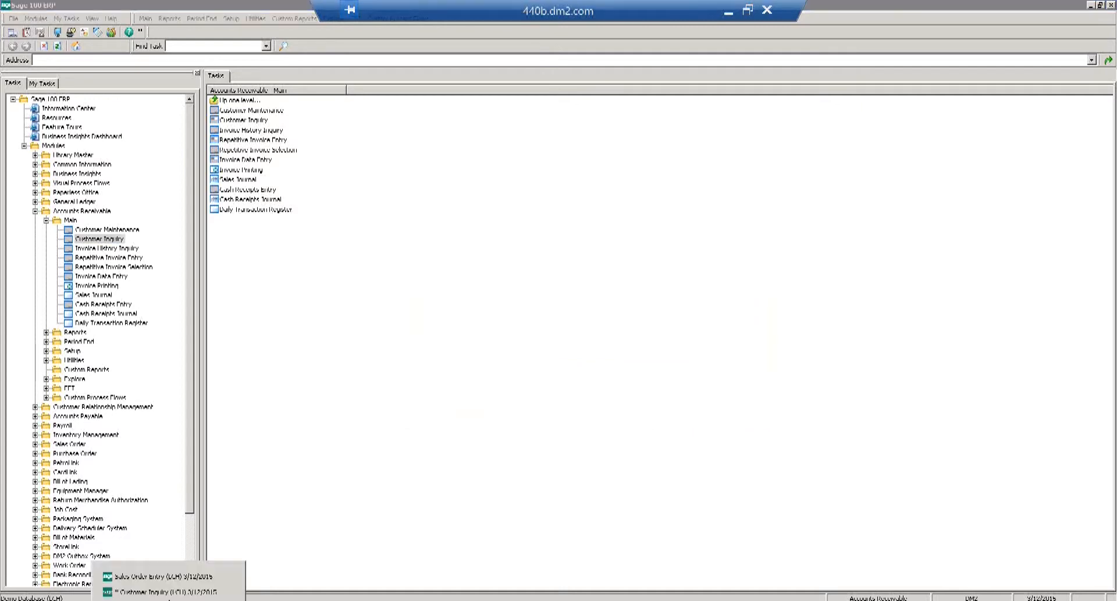
click(164, 592)
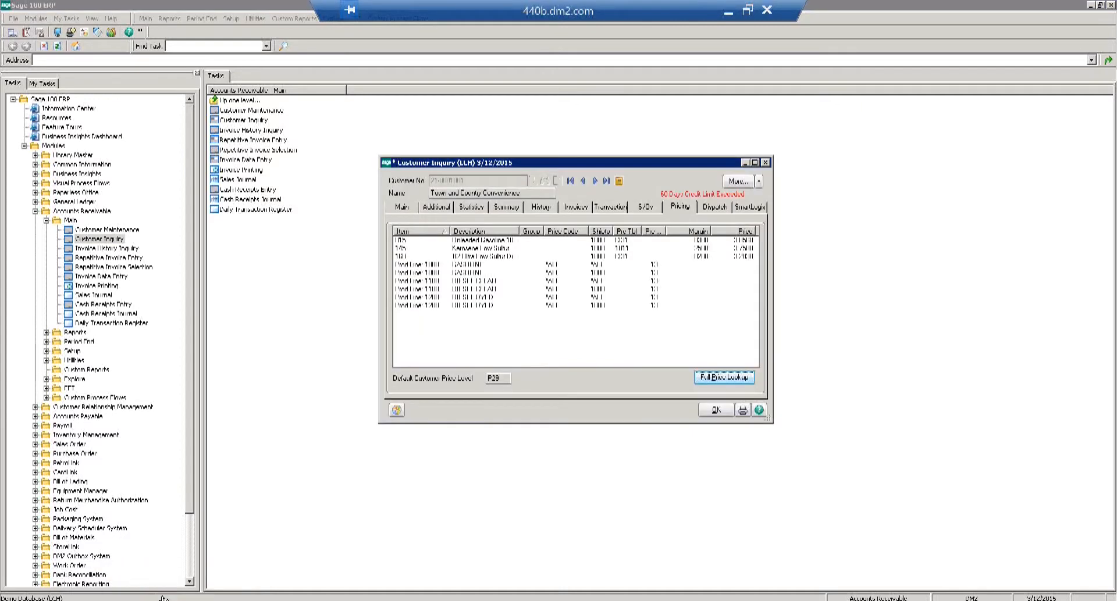
click(720, 380)
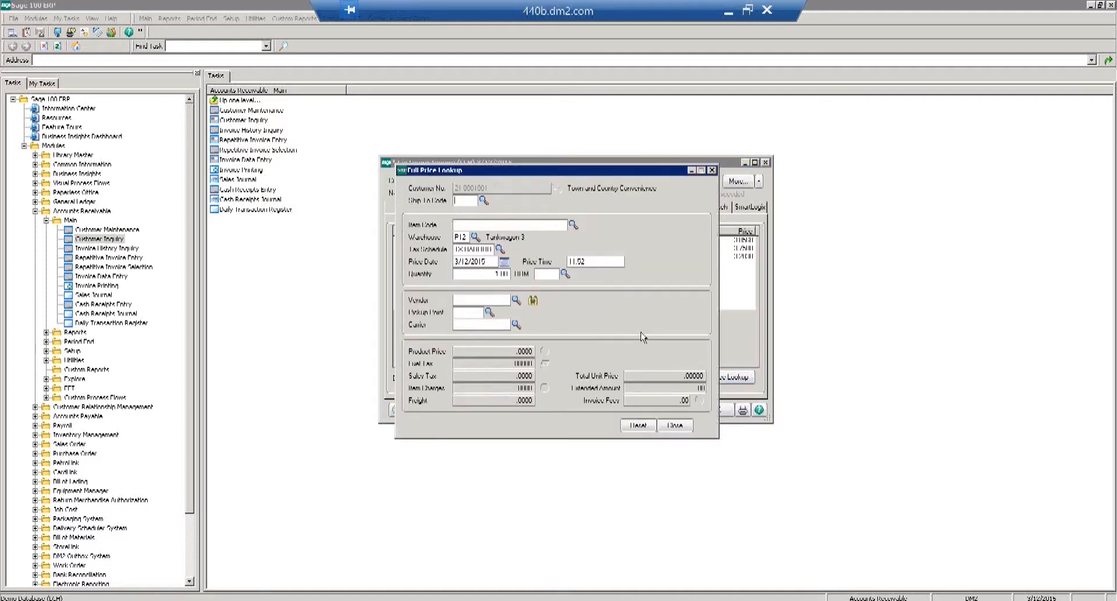
Price item 015 for ship-to 1000 and show how its product price is derived.
click(484, 201)
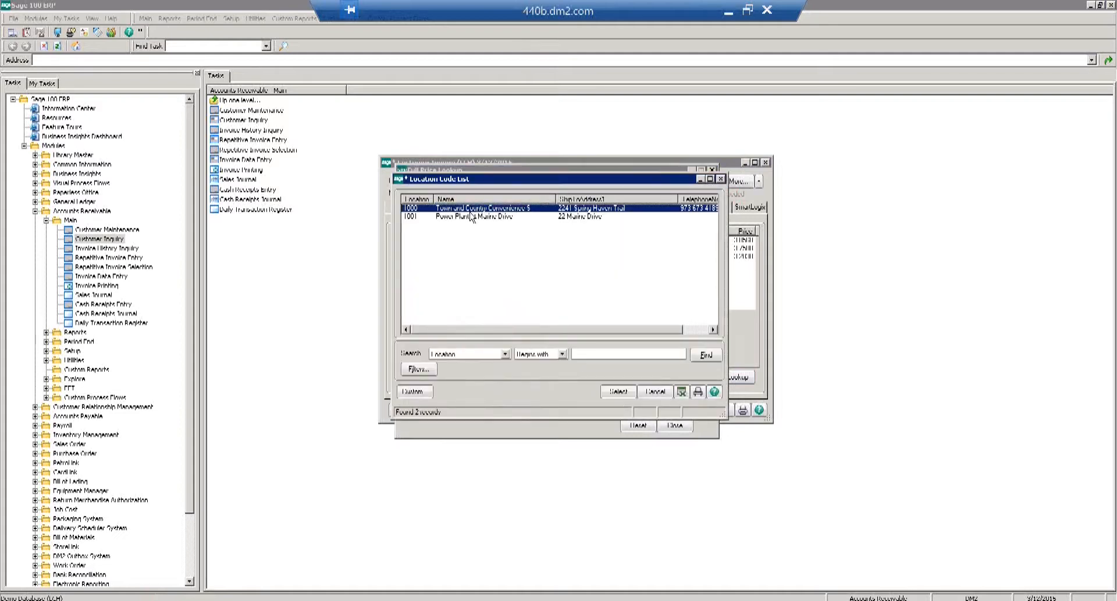
double_click(473, 209)
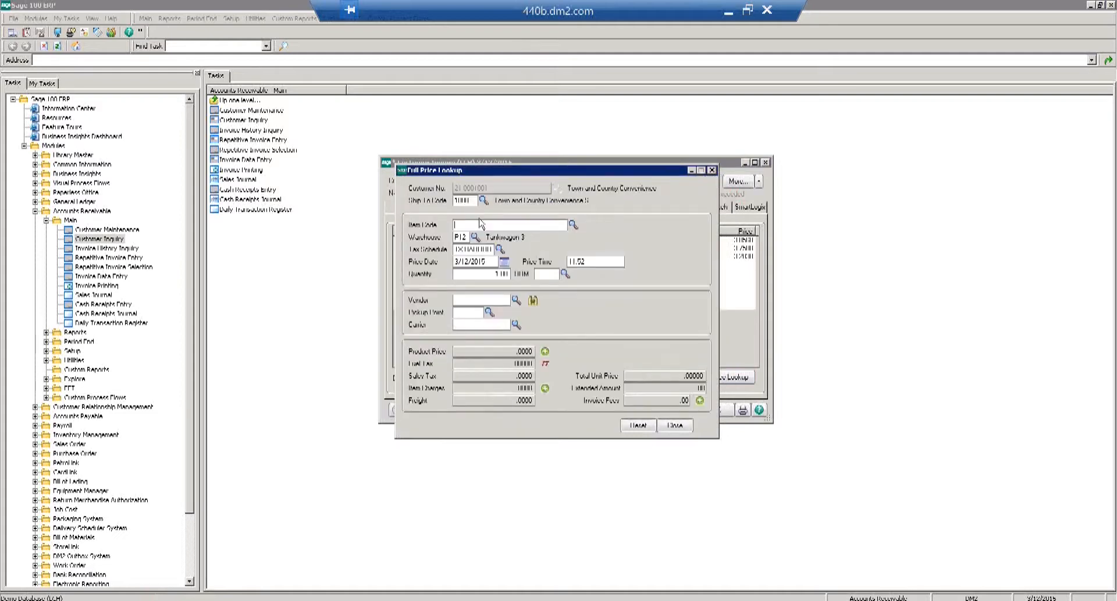
click(573, 225)
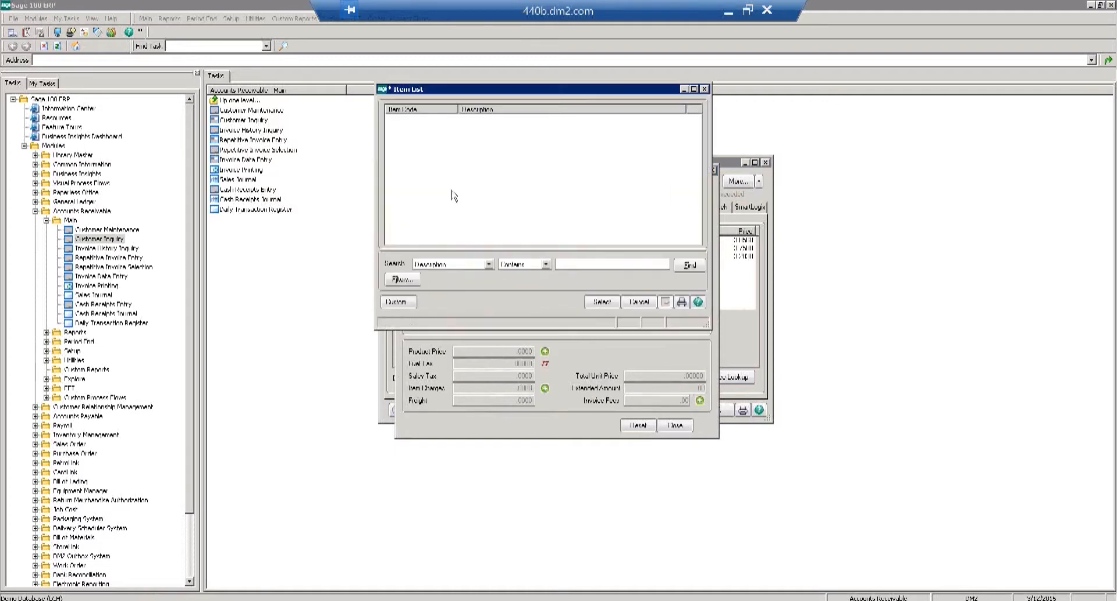
click(598, 303)
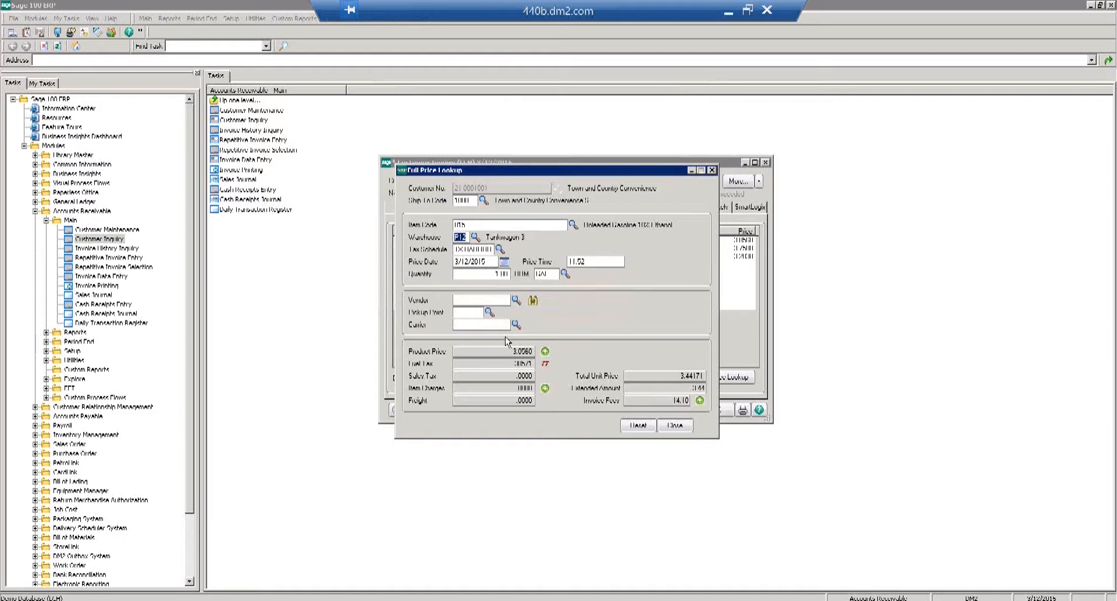
click(507, 352)
click(545, 352)
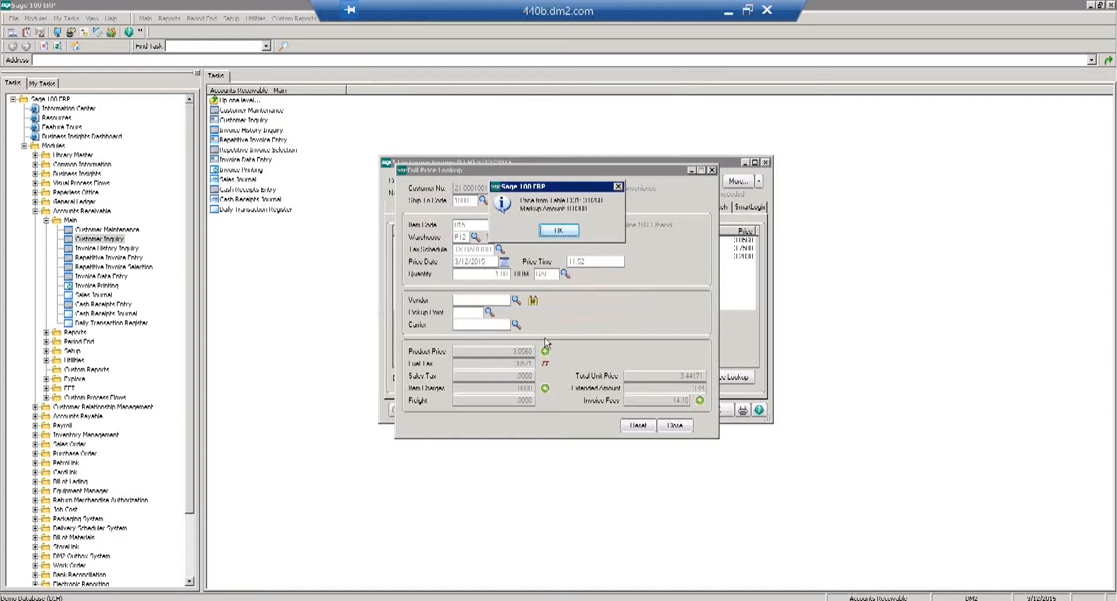
Dismiss the price source message and review and accept the .38571 fuel tax breakdown.
click(558, 231)
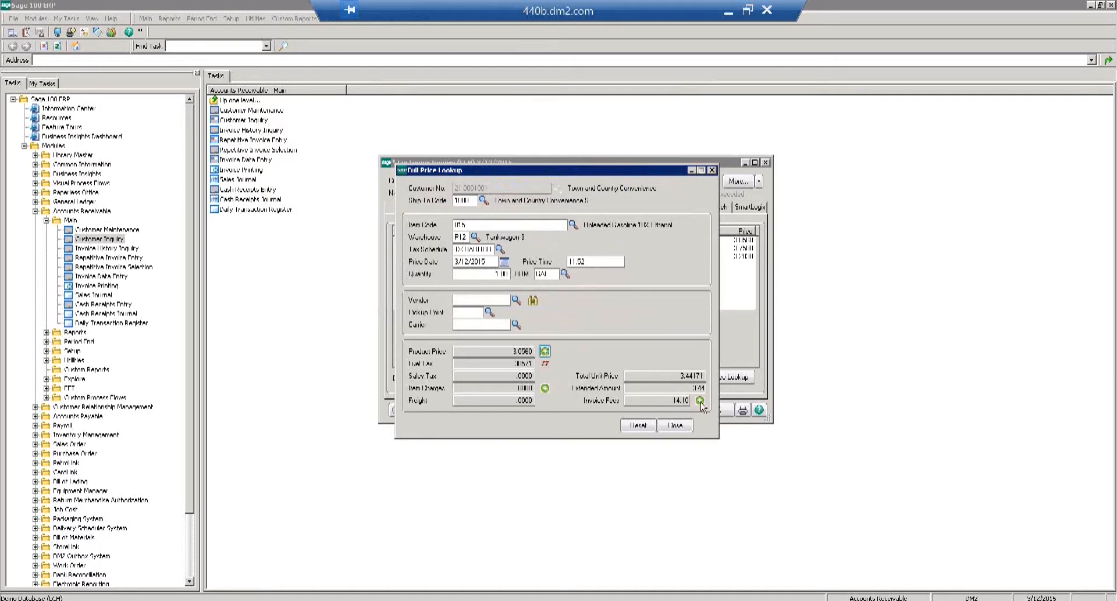
click(545, 364)
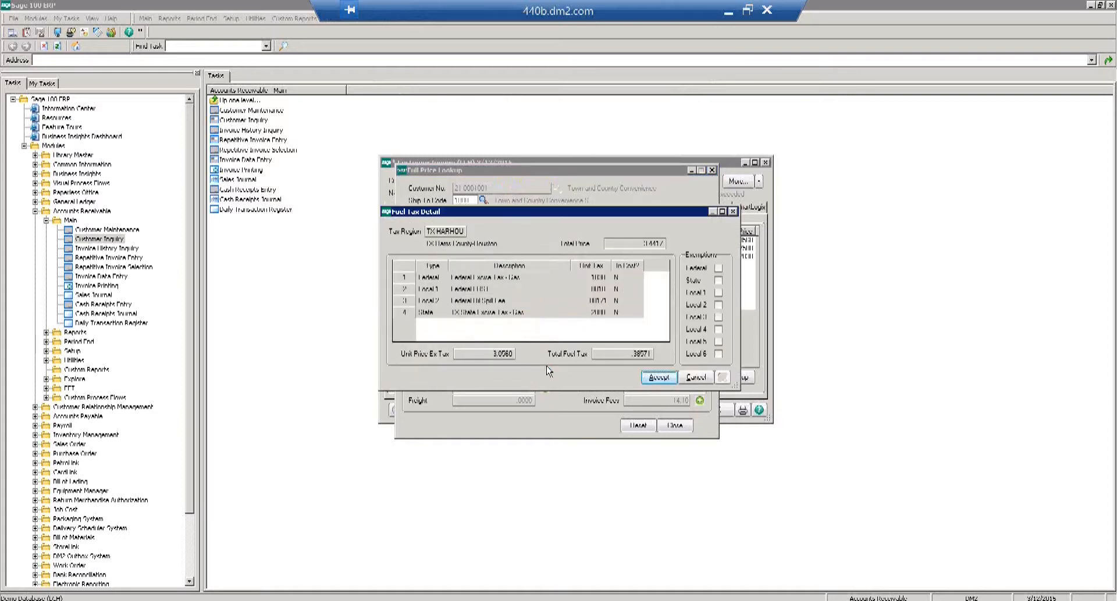
click(655, 379)
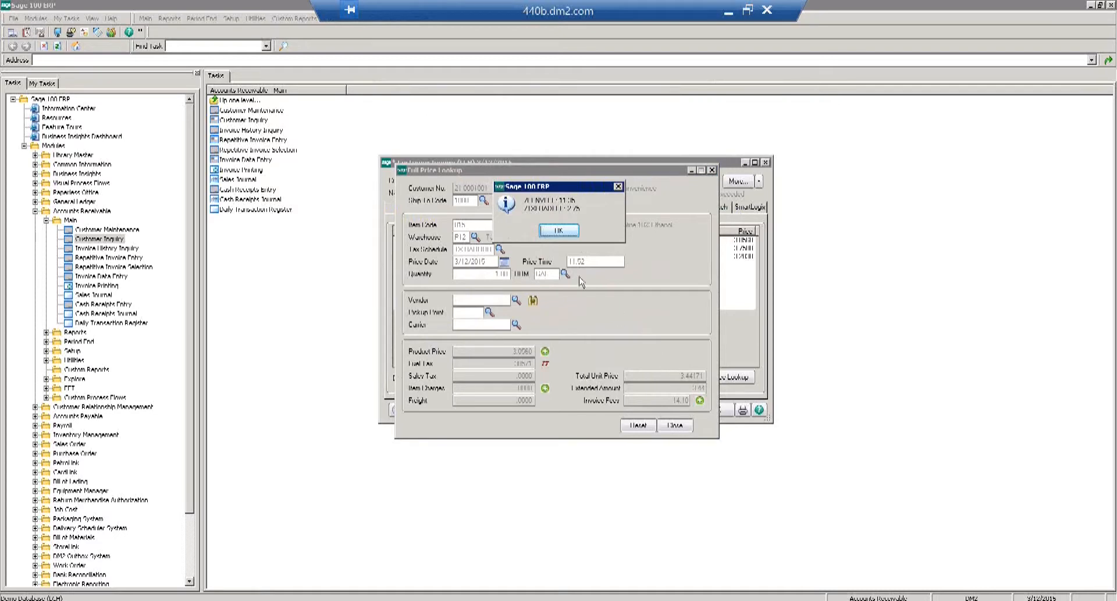
Review the 14.10 invoice fee details, close the Full Price Lookup, and switch to the presentation.
click(562, 232)
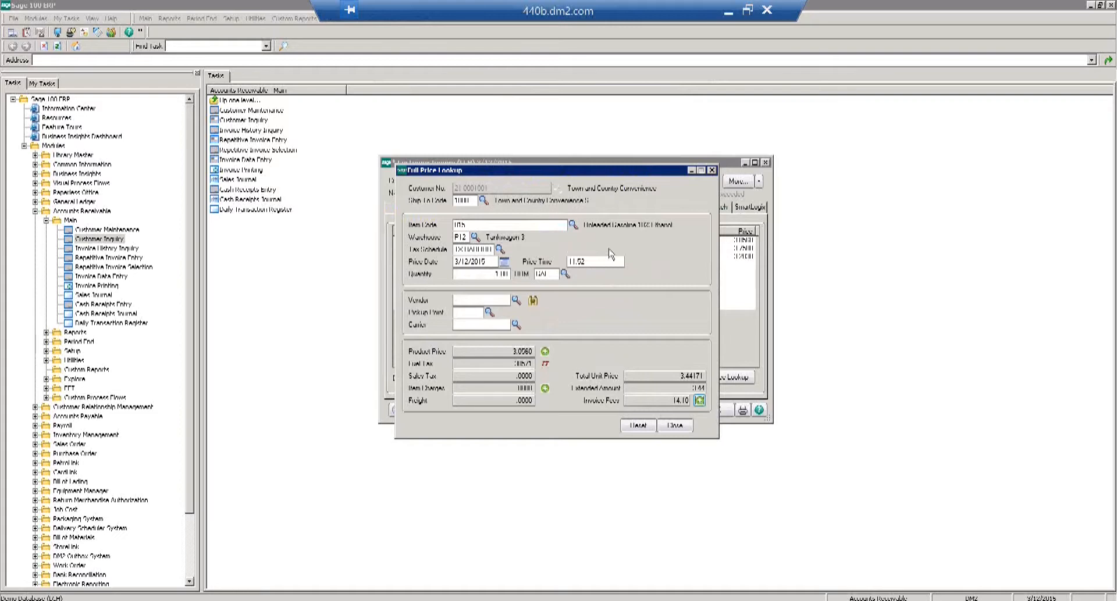
click(699, 401)
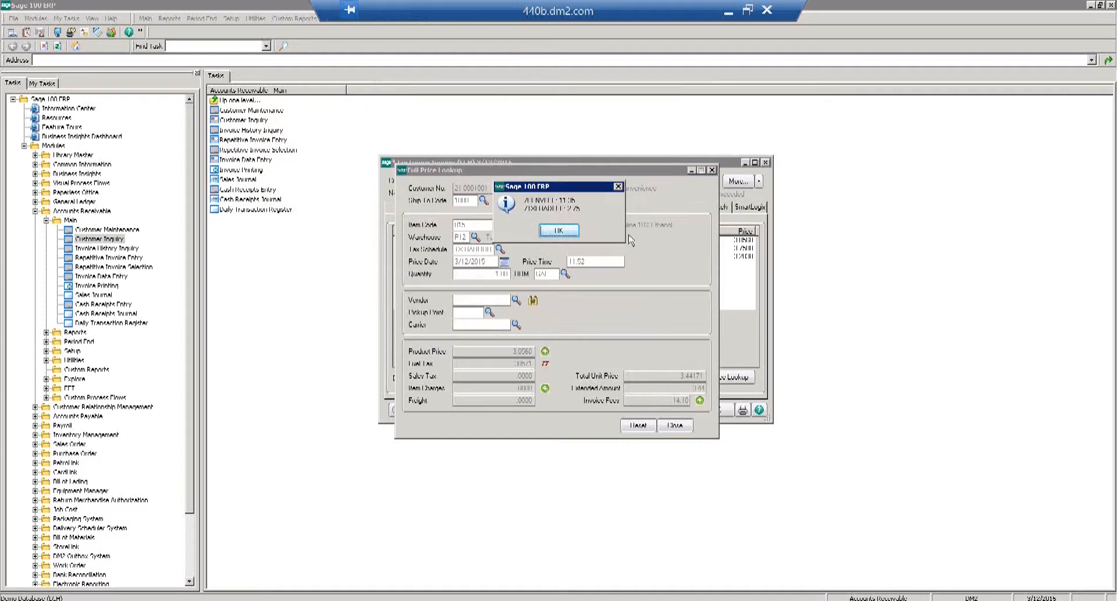
click(558, 232)
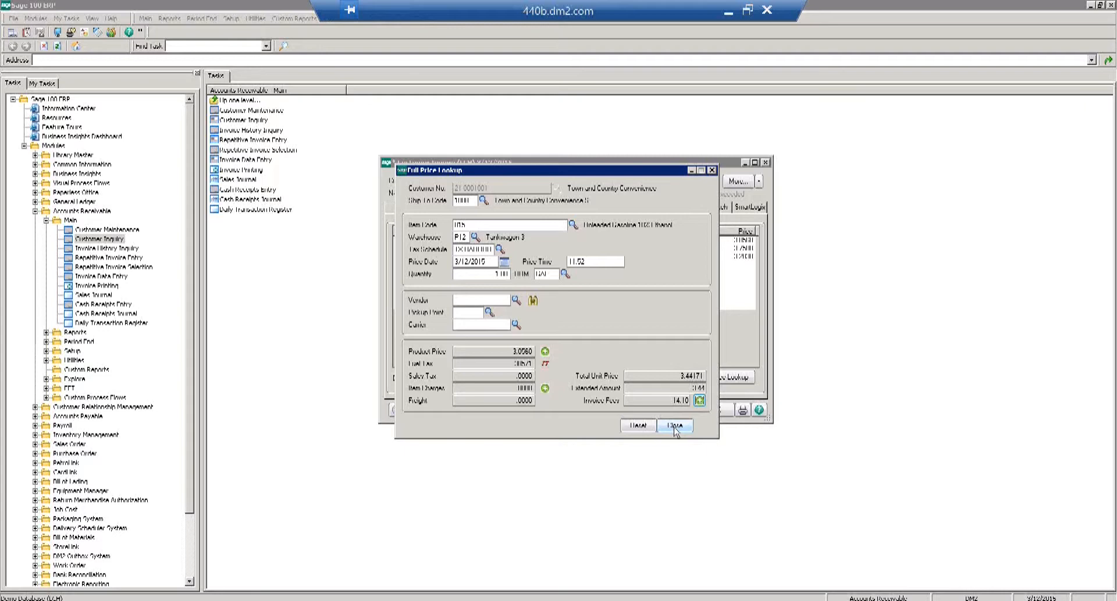
click(674, 426)
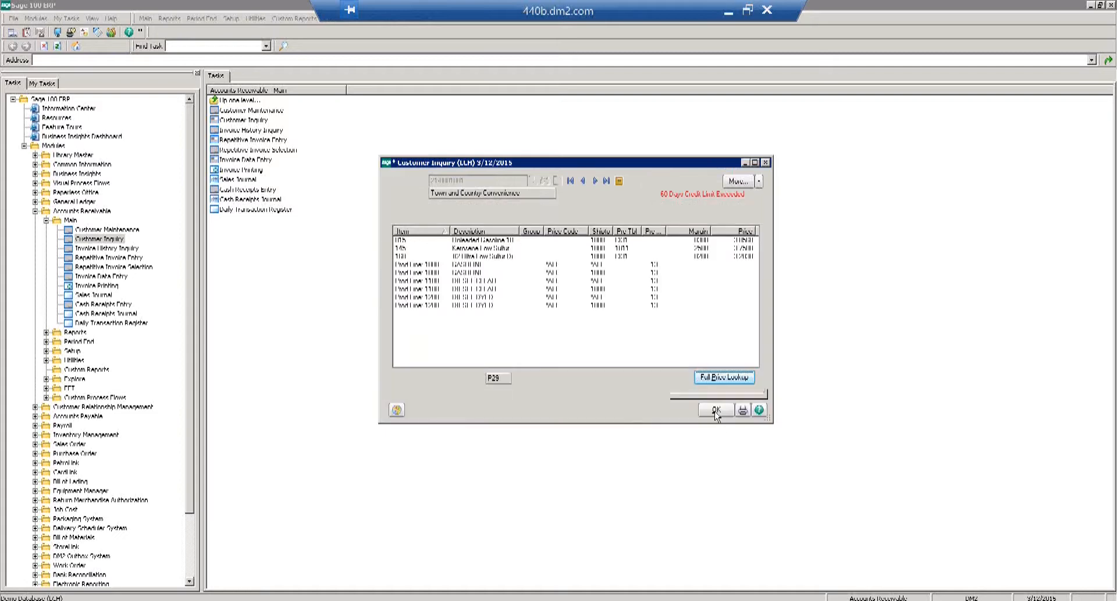
click(727, 10)
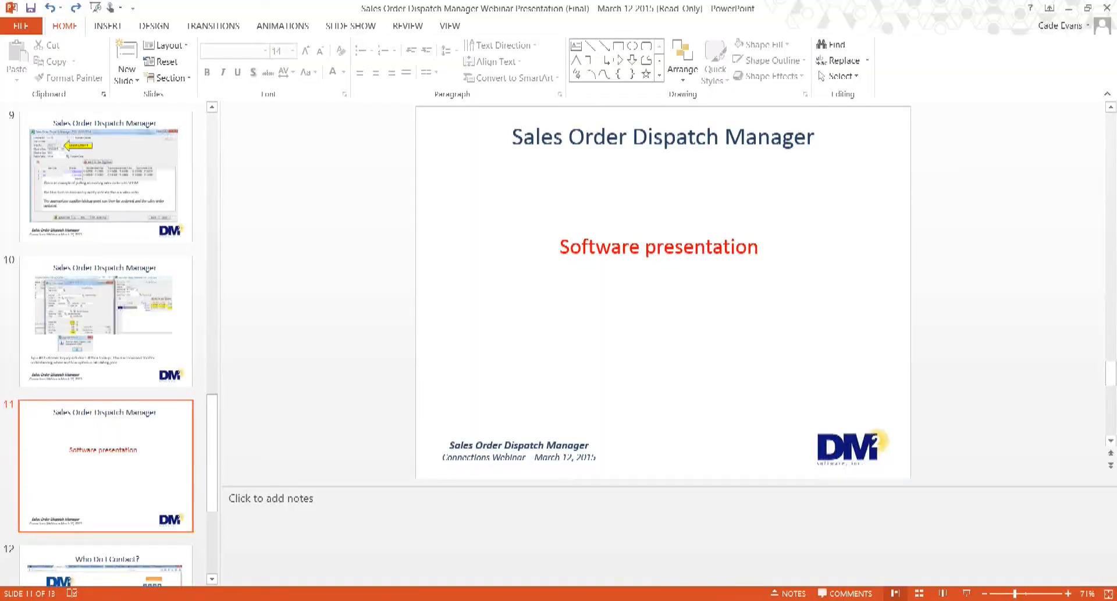
Switch back to the Remote Desktop session showing Sage's Customer Inquiry.
click(481, 600)
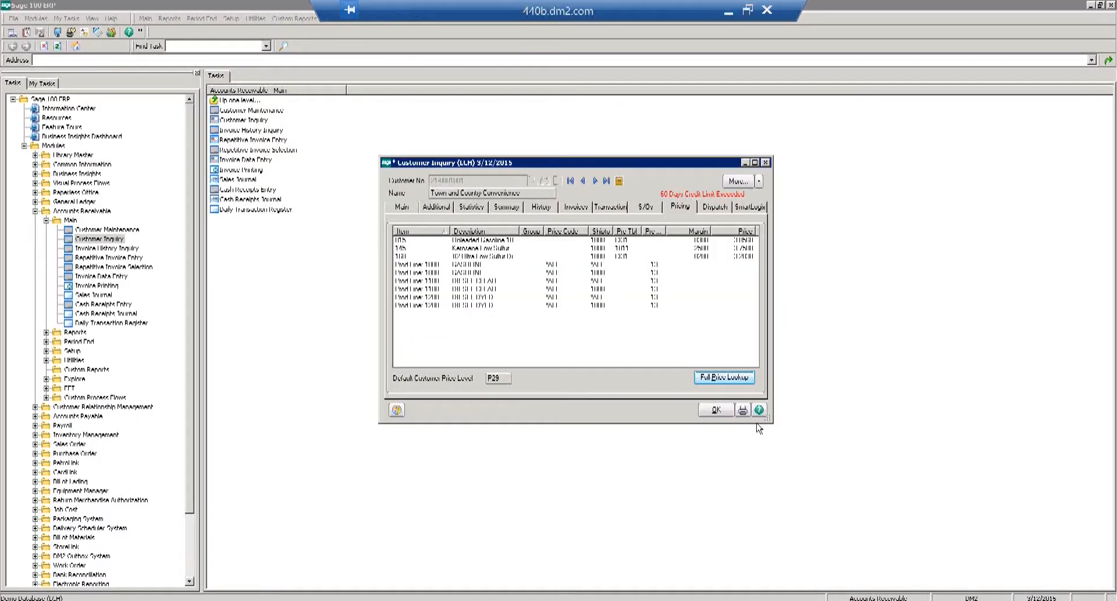
Clear the customer and close the Customer Inquiry and Sales Order Entry windows.
click(716, 411)
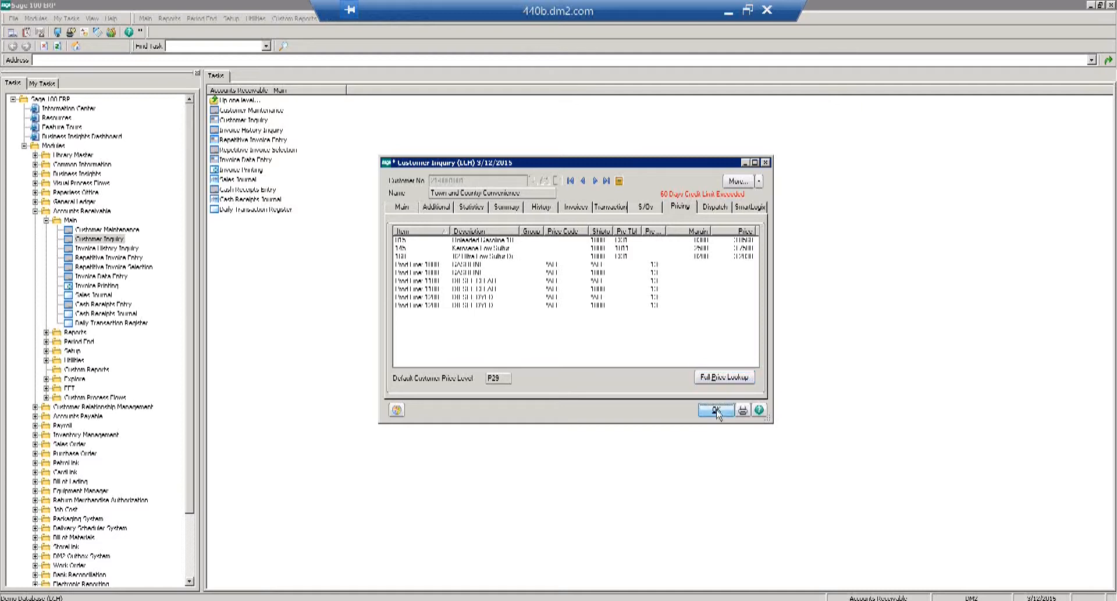
double_click(384, 163)
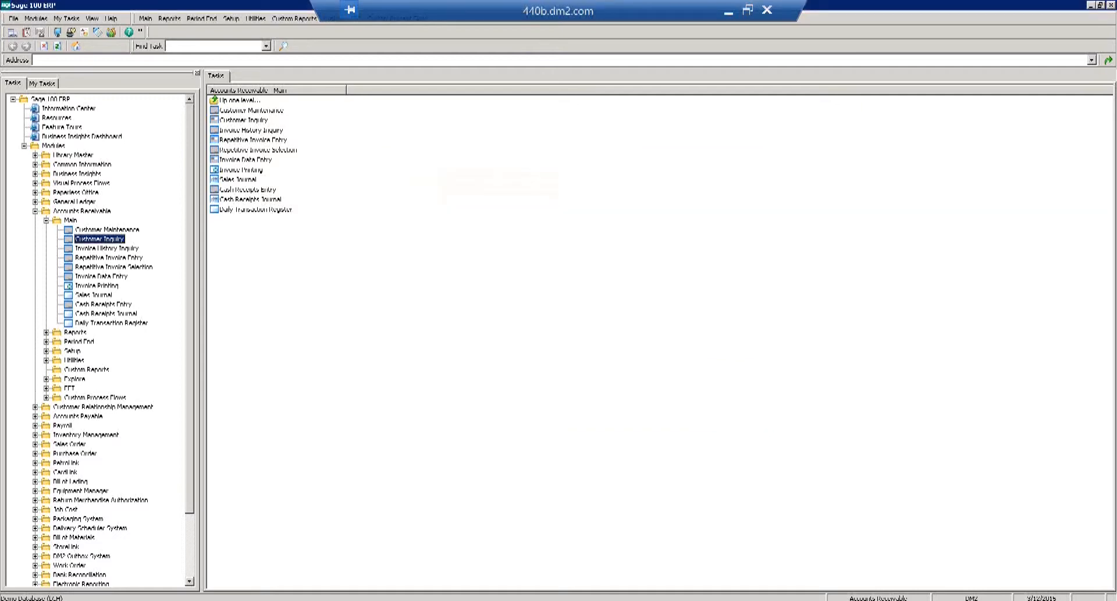
double_click(348, 121)
Collapse Accounts Receivable, expand PetroLink Main, and launch Sales Order Dispatch Manager.
click(35, 211)
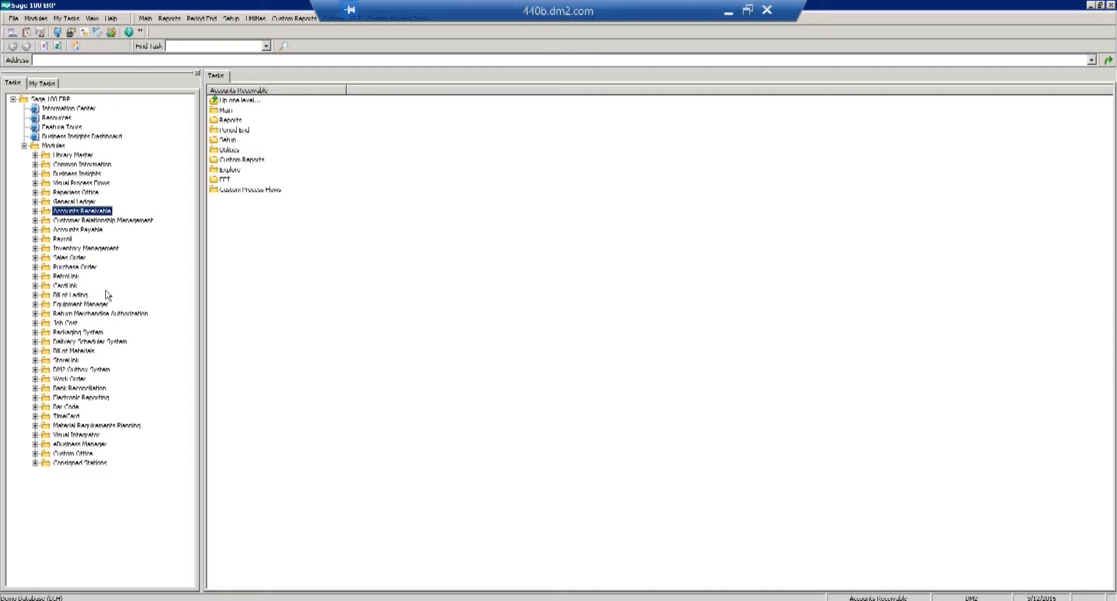
double_click(67, 277)
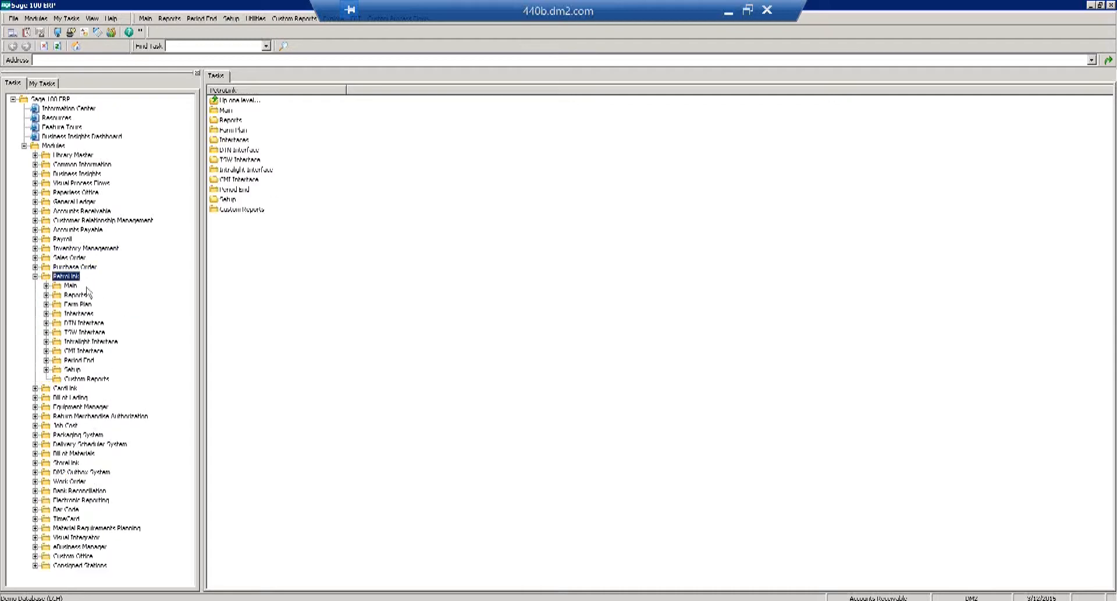
click(71, 286)
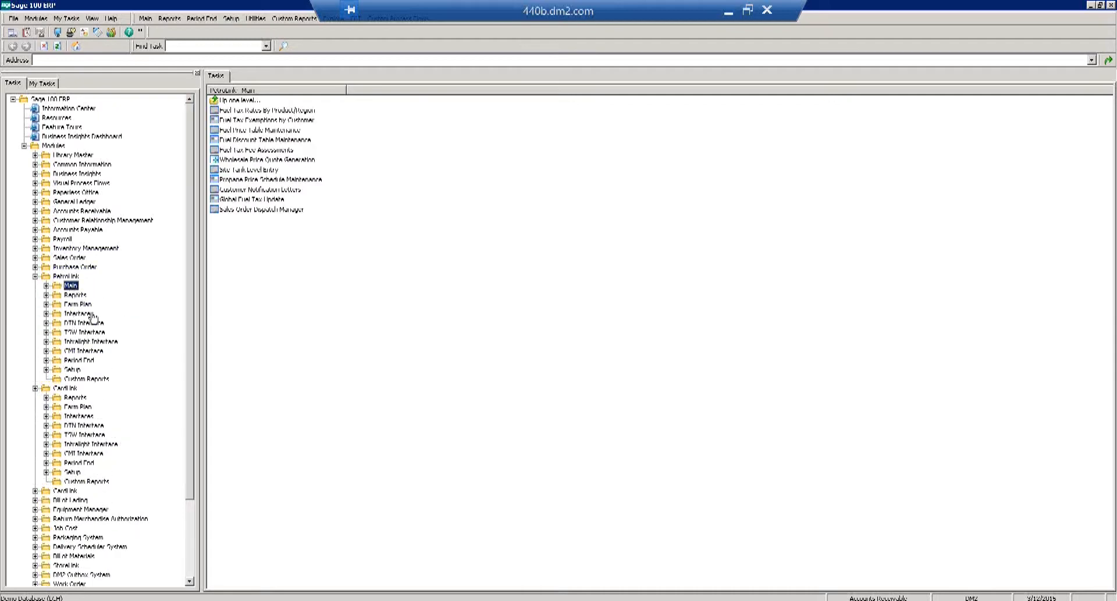
click(102, 388)
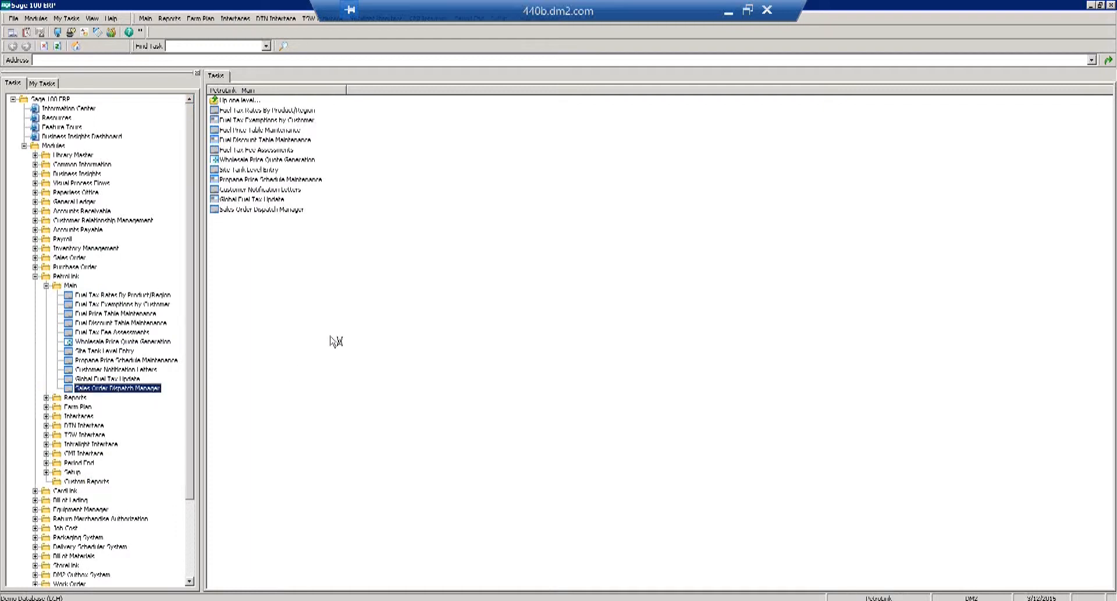
mouse_move(139, 600)
Load Town and Country Convenience into the Dispatch Manager and list the 113 pickup point codes.
key(Return)
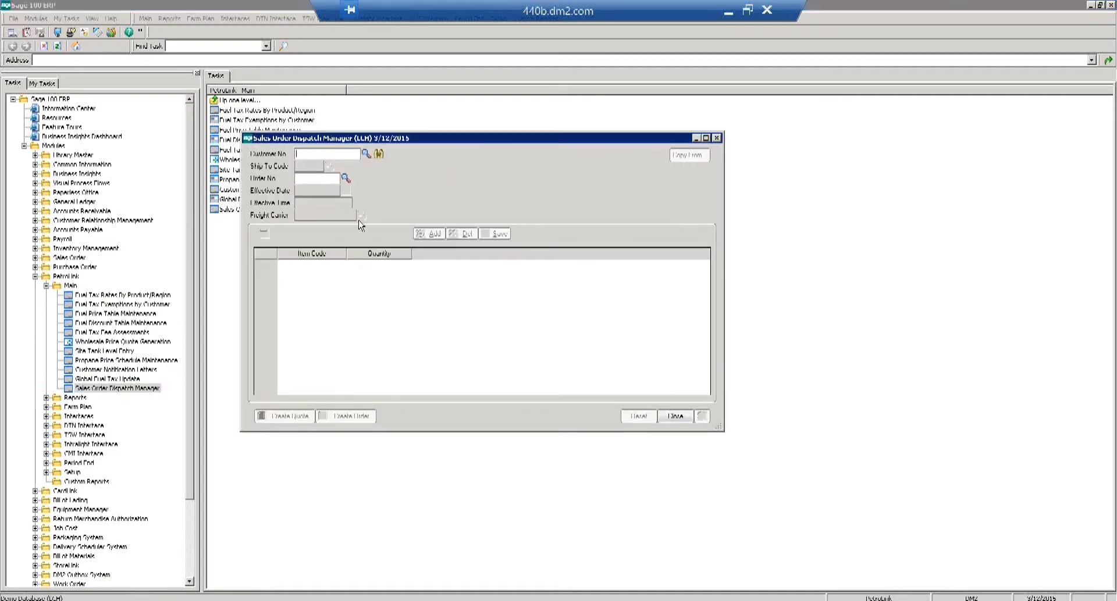
click(379, 154)
double_click(455, 208)
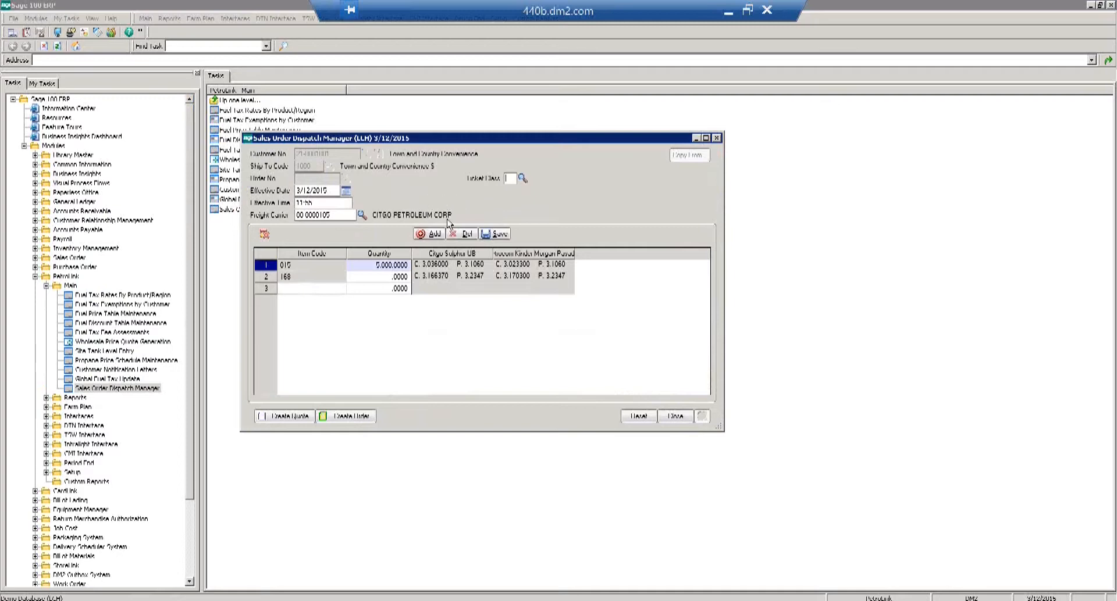
drag(719, 429, 1045, 441)
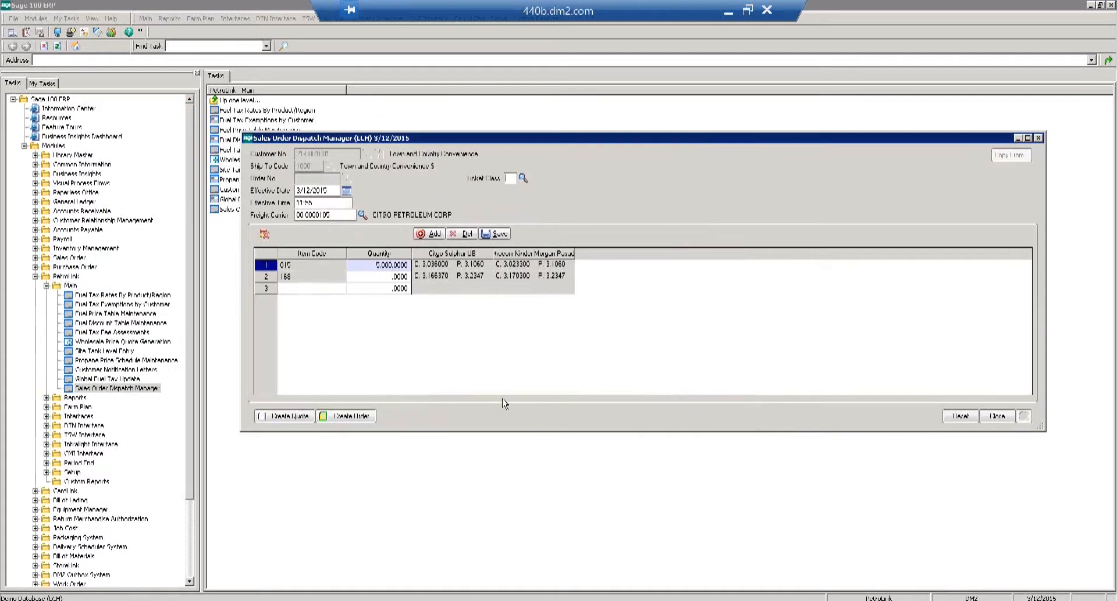
click(423, 236)
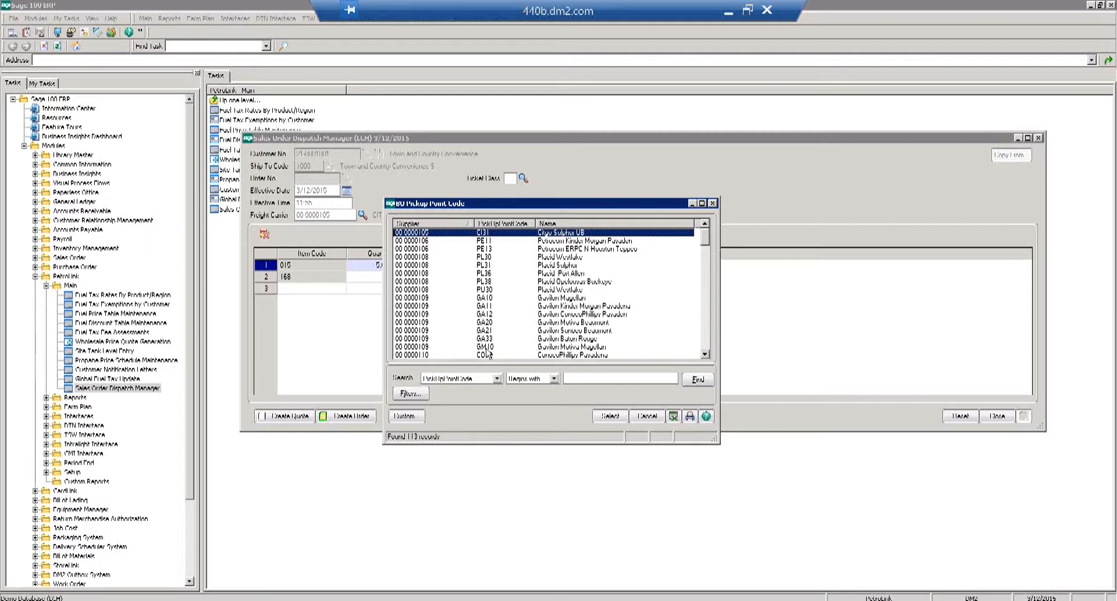
Add ConocoPhillips Pasadena as a third pickup point price column.
double_click(487, 355)
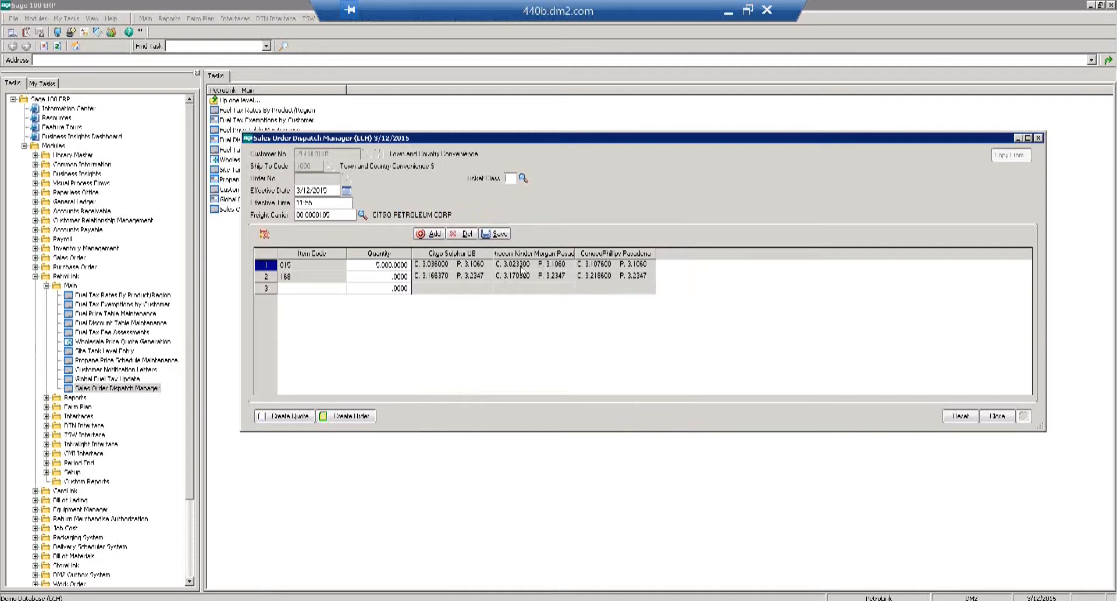
Price 015 from Kinder Morgan, order 4,000 of 168 at Citgo Sulphur UB pricing, and create the order.
click(522, 266)
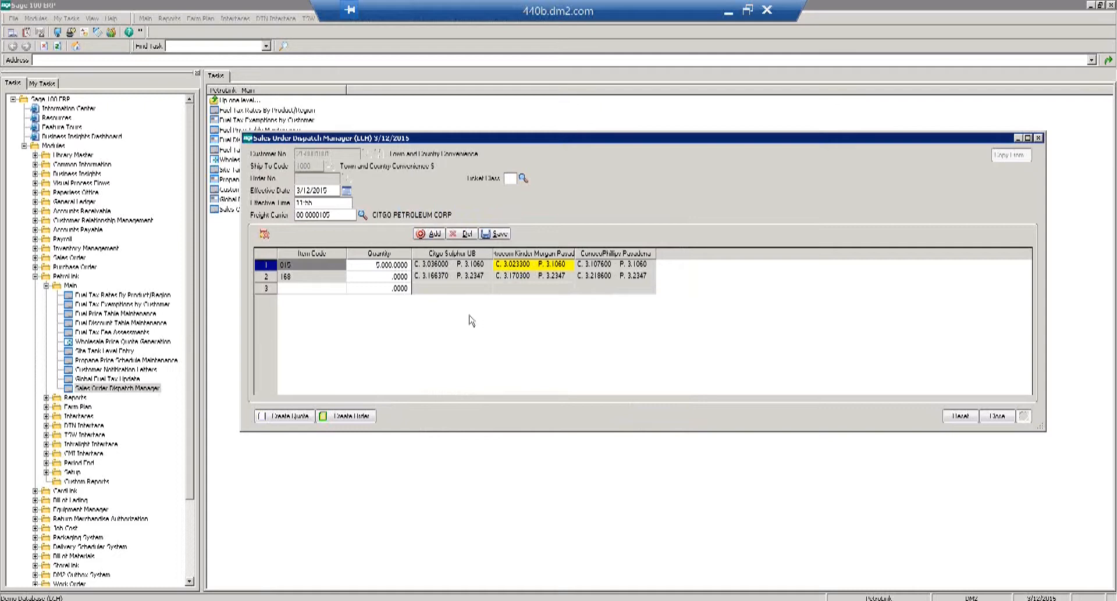
click(385, 281)
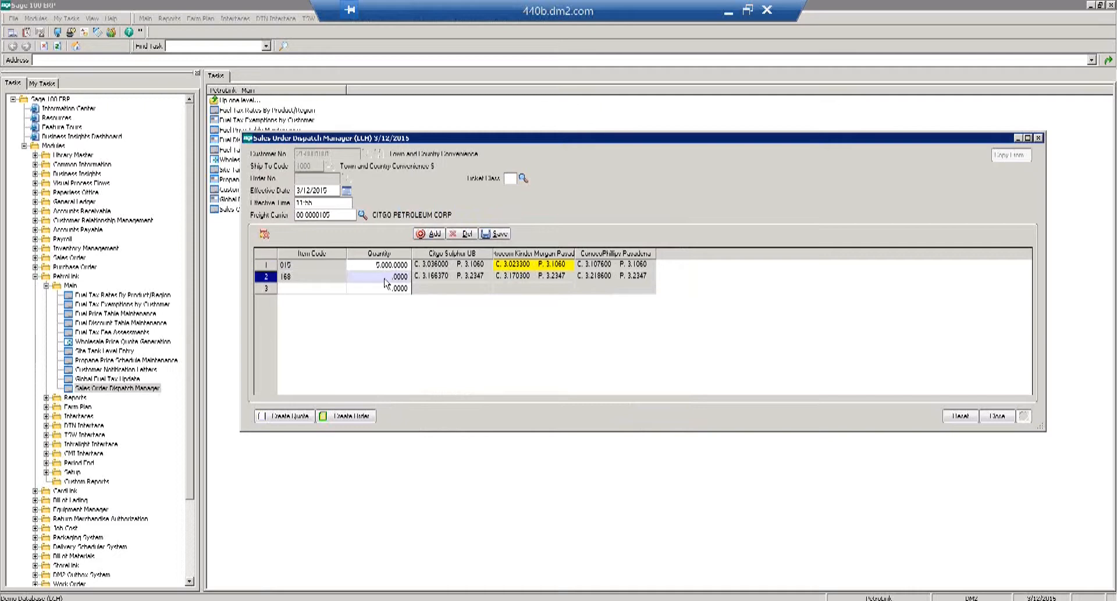
click(386, 277)
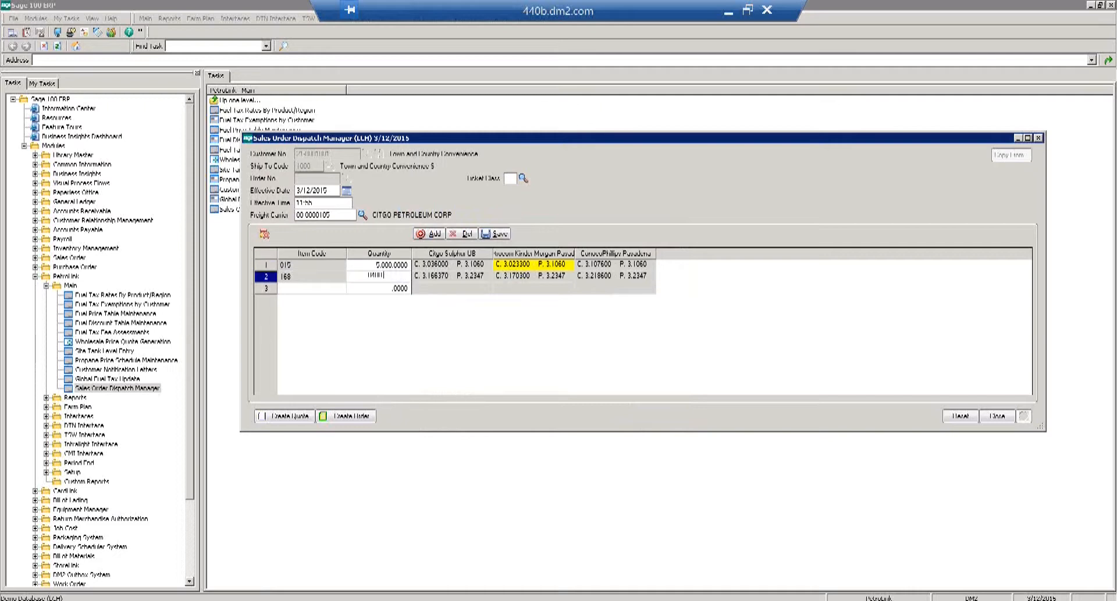
text(4000)
key(Return)
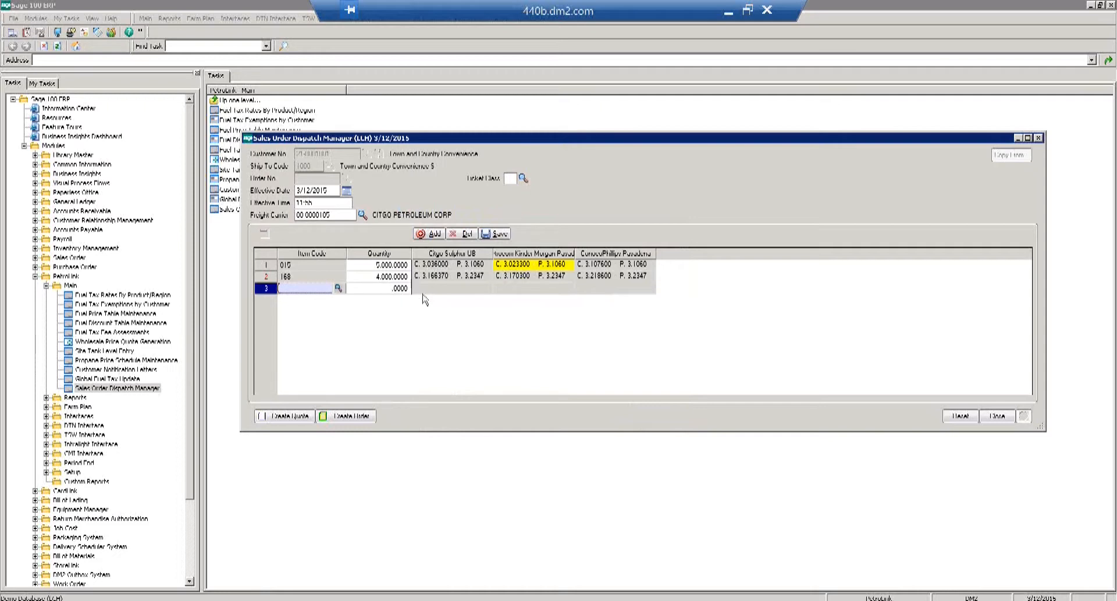
click(432, 278)
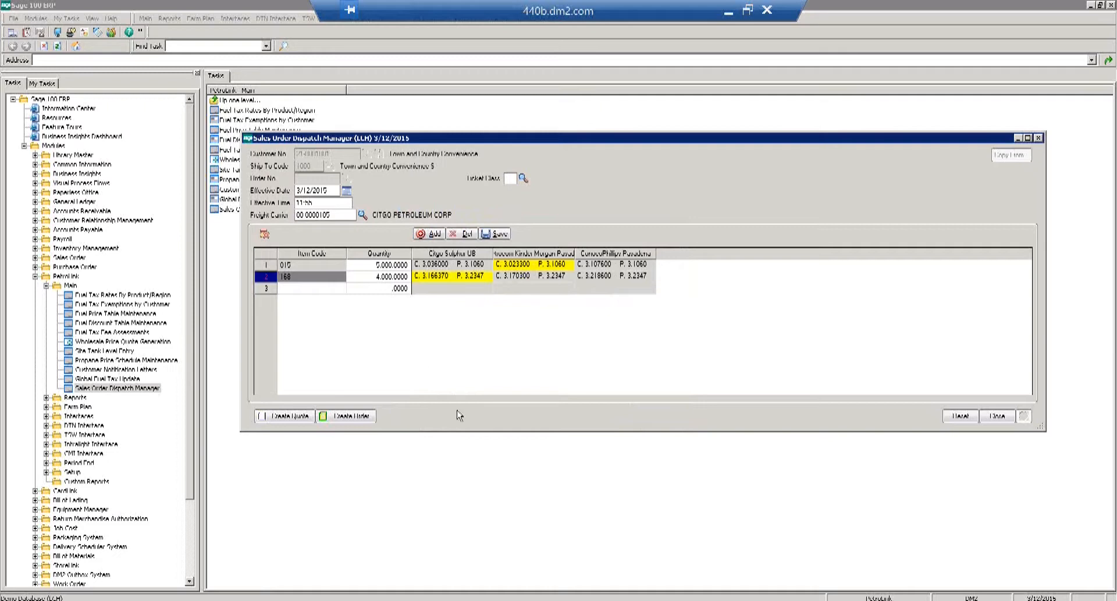
click(354, 417)
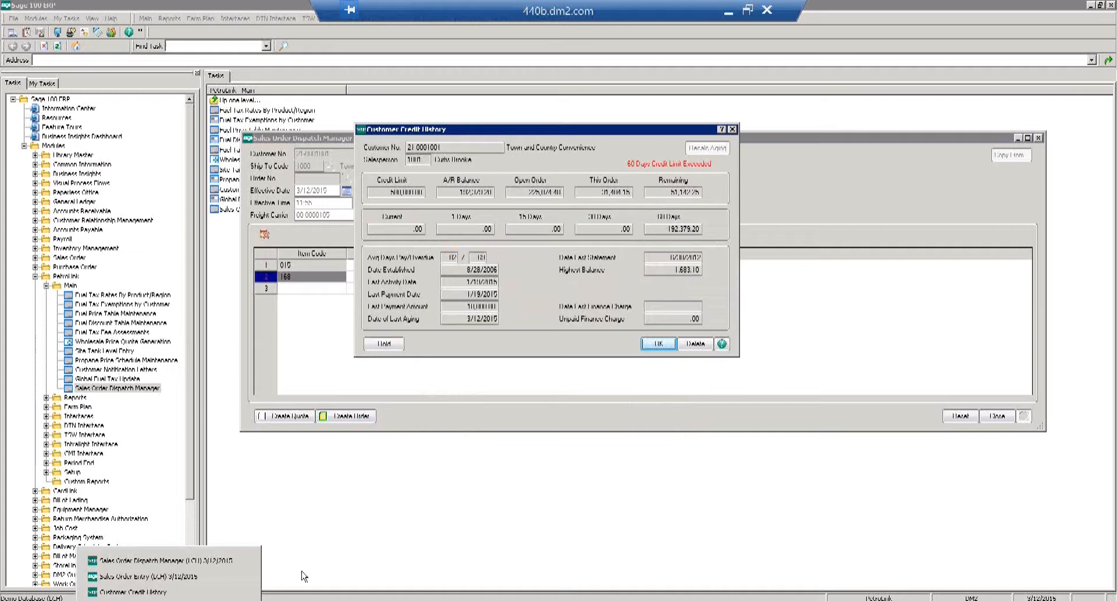
Dismiss the credit history warning and keep the 11:55 ship time on the order header.
click(657, 344)
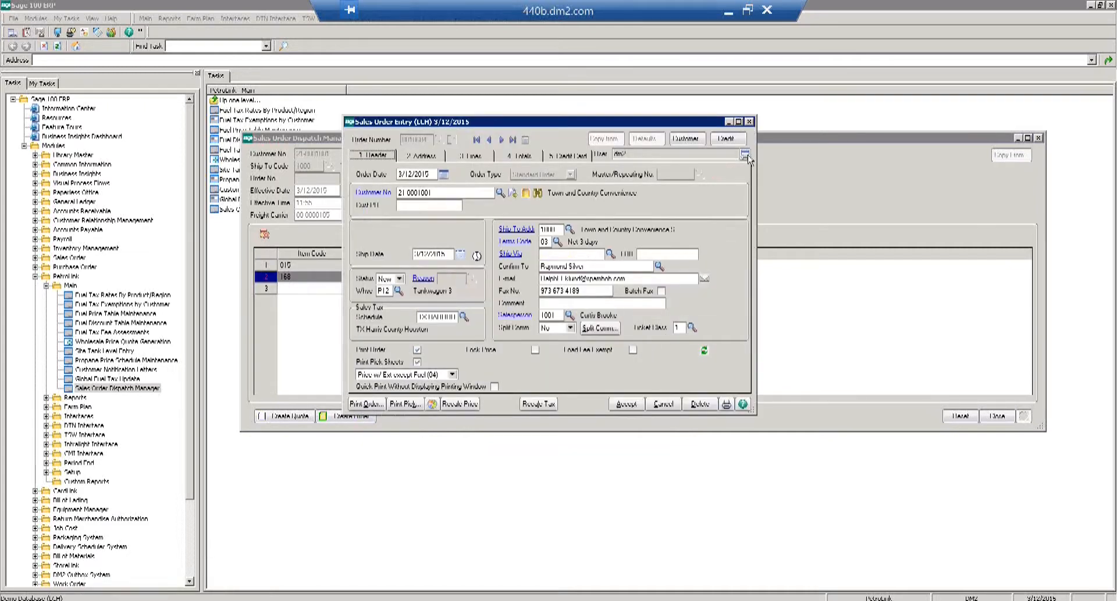
drag(747, 146, 902, 146)
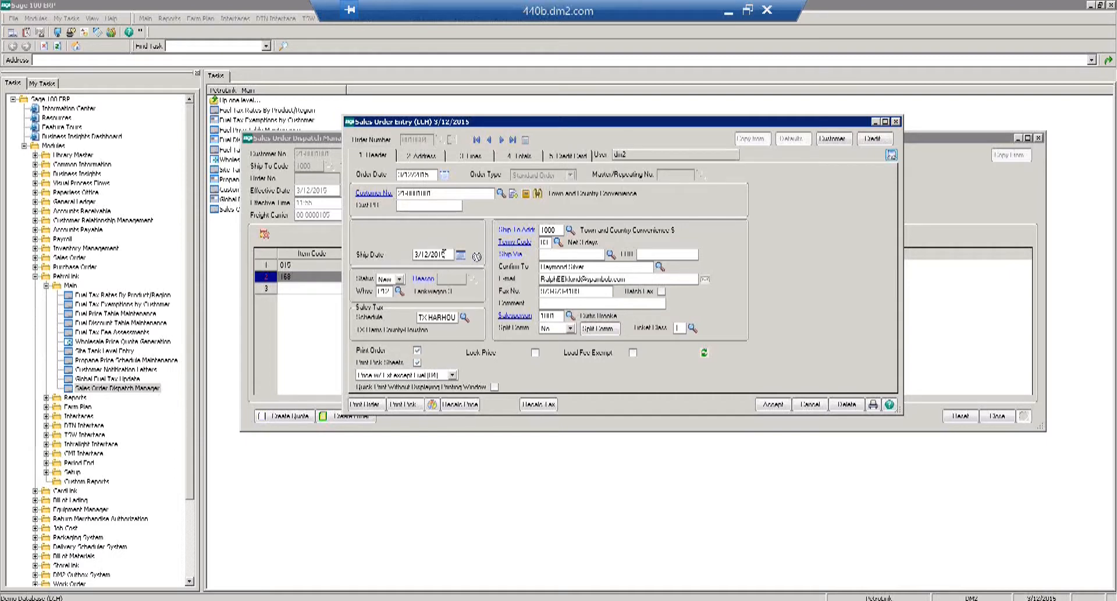
click(477, 257)
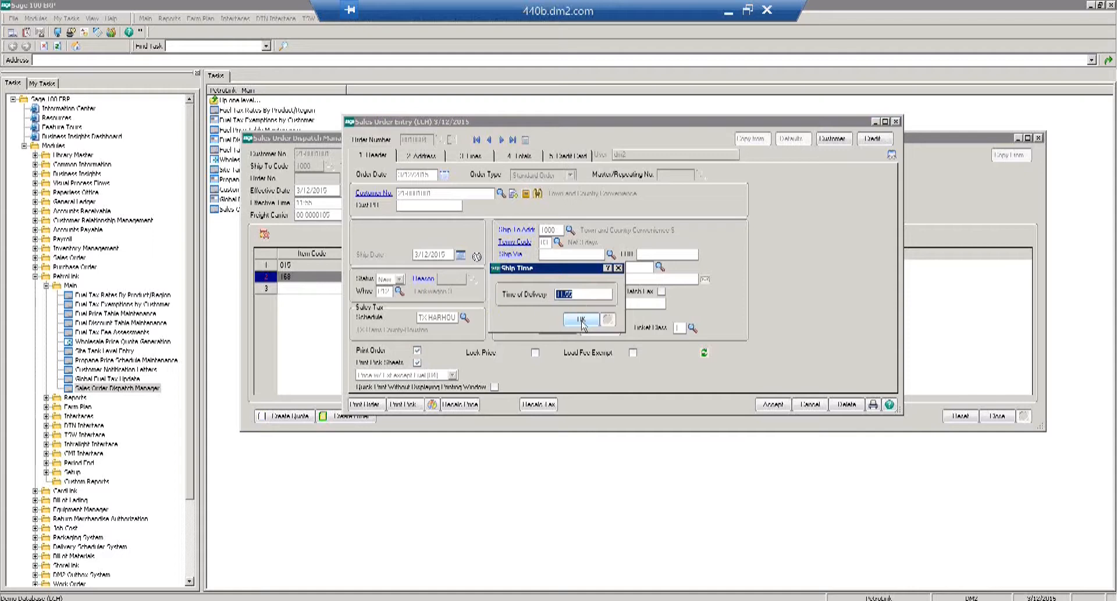
click(581, 320)
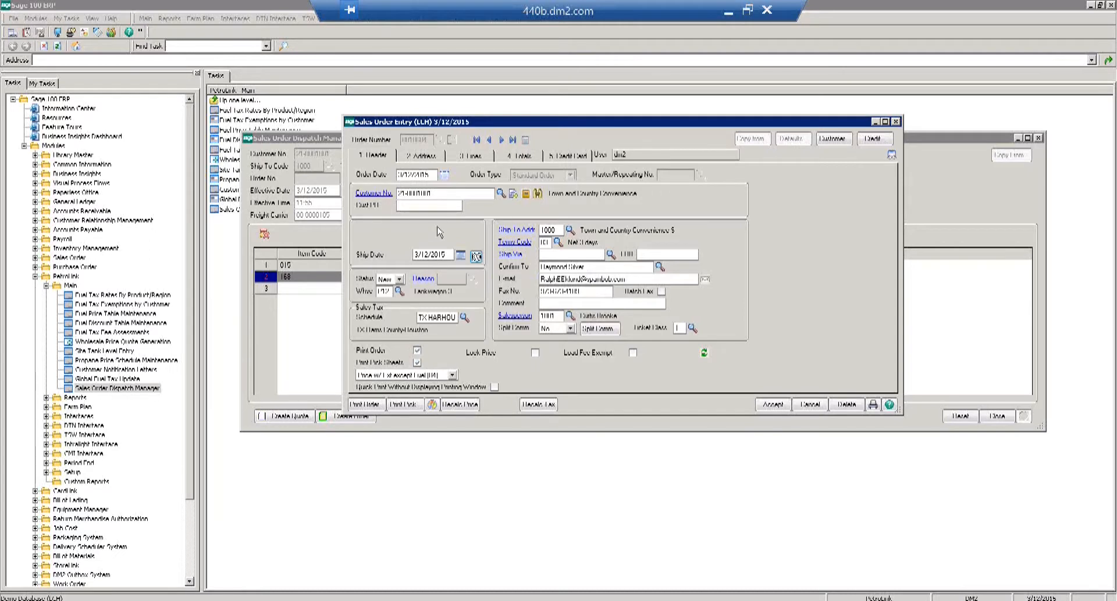
Check the pickup point on line 015 under 3. Lines, then accept the sales order.
click(468, 157)
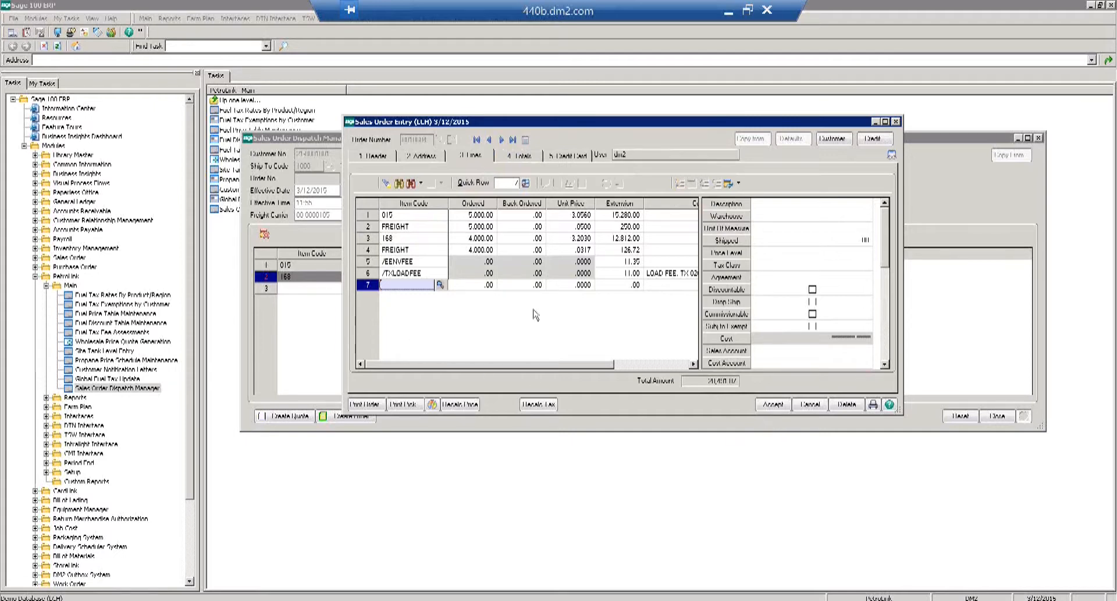
click(432, 217)
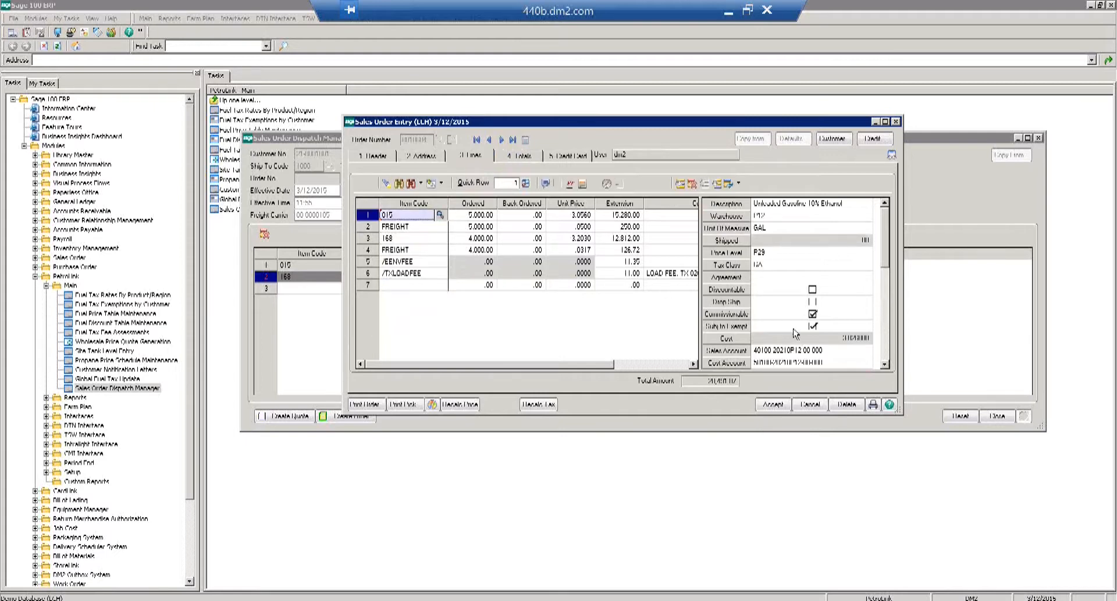
click(884, 362)
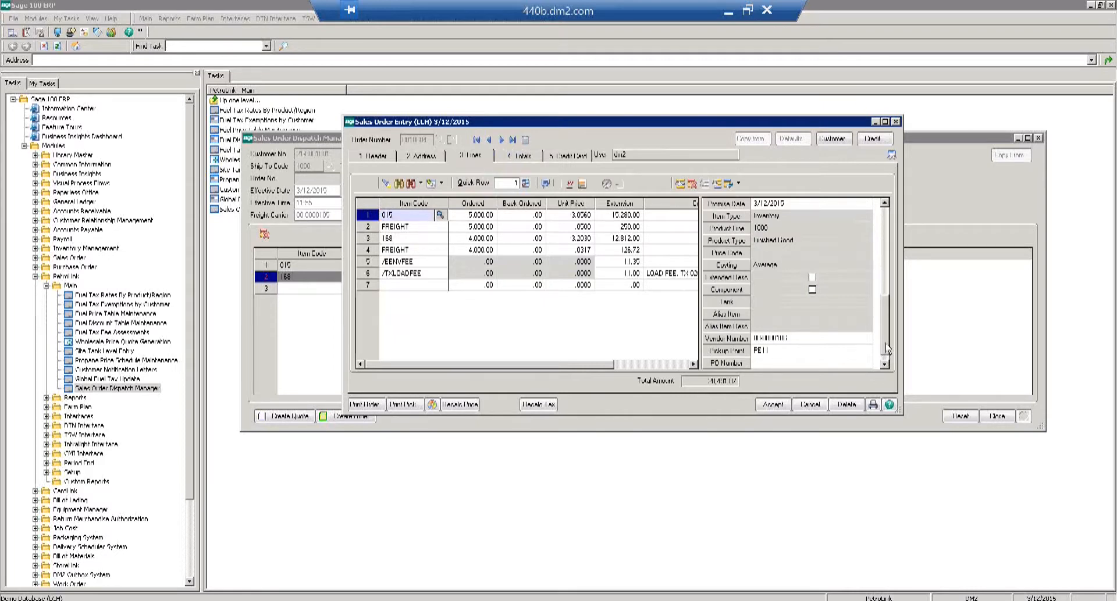
click(885, 364)
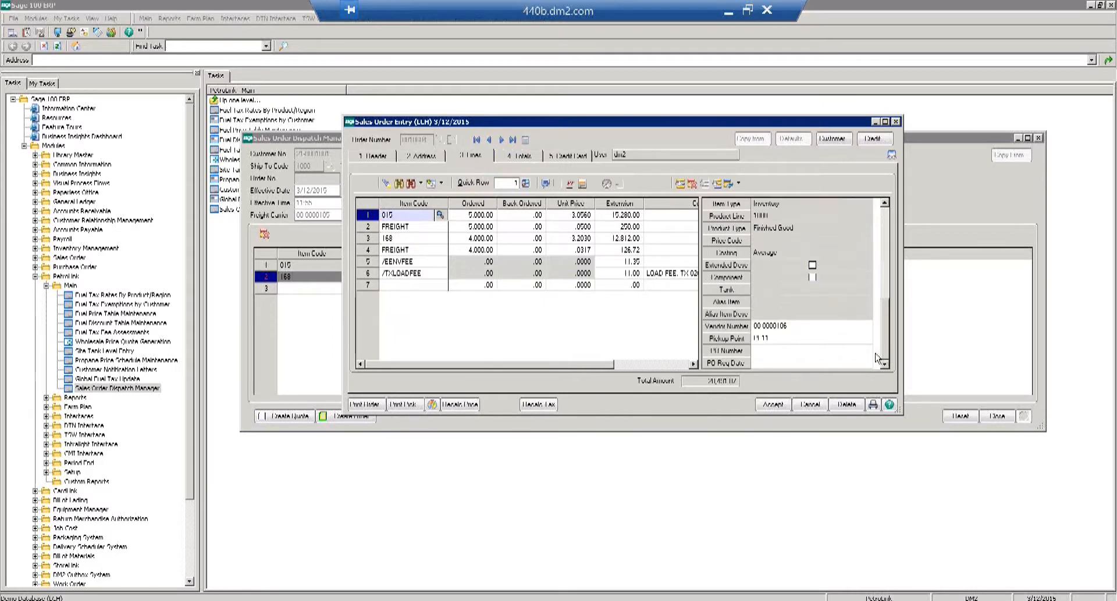
click(794, 342)
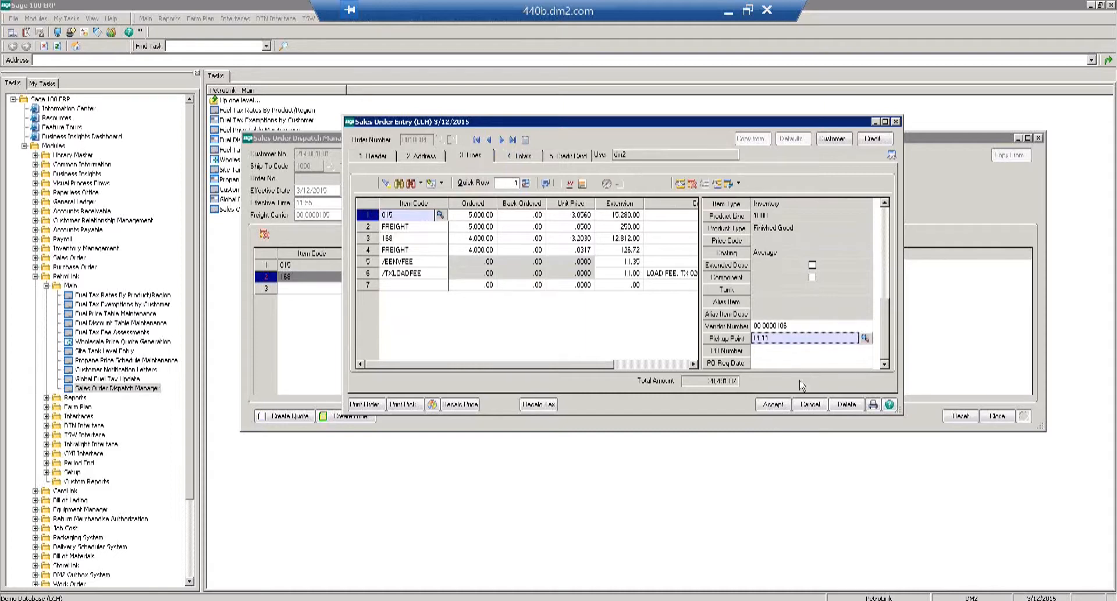
click(772, 405)
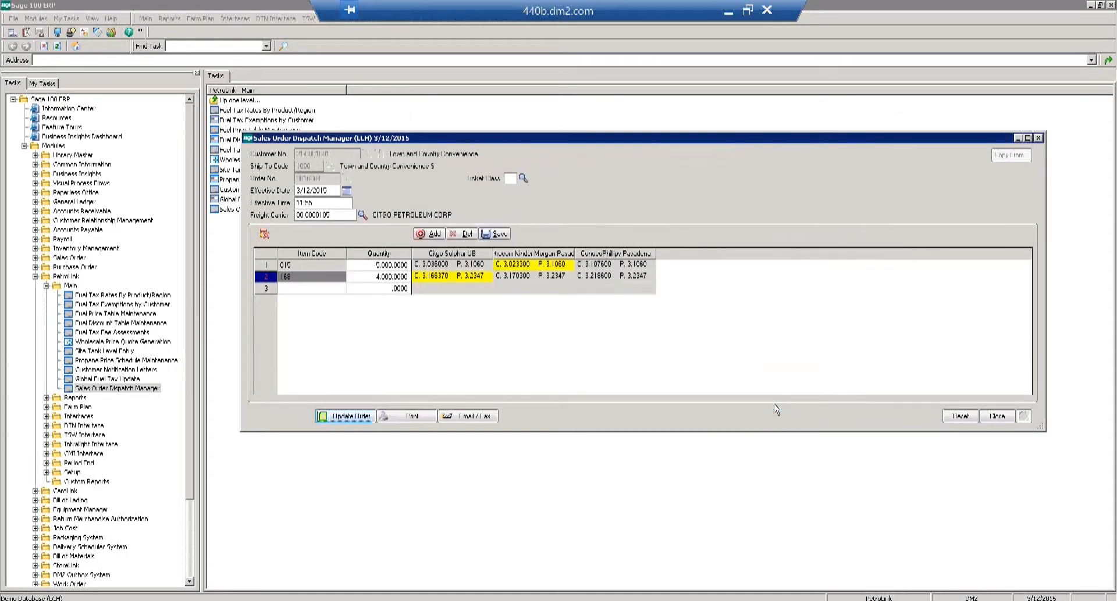
click(468, 419)
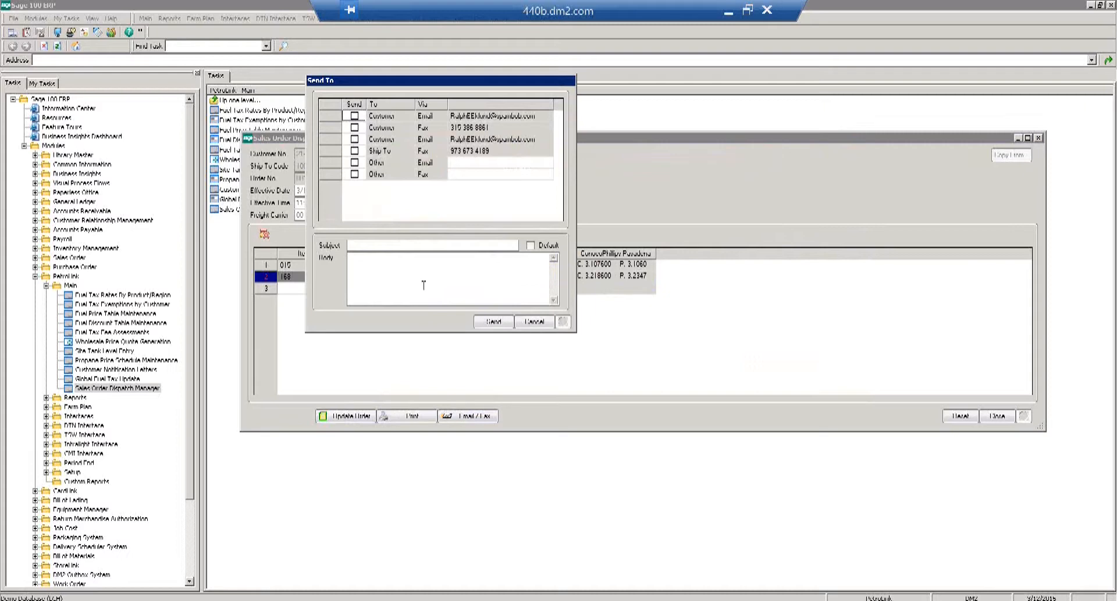
click(355, 164)
double_click(488, 162)
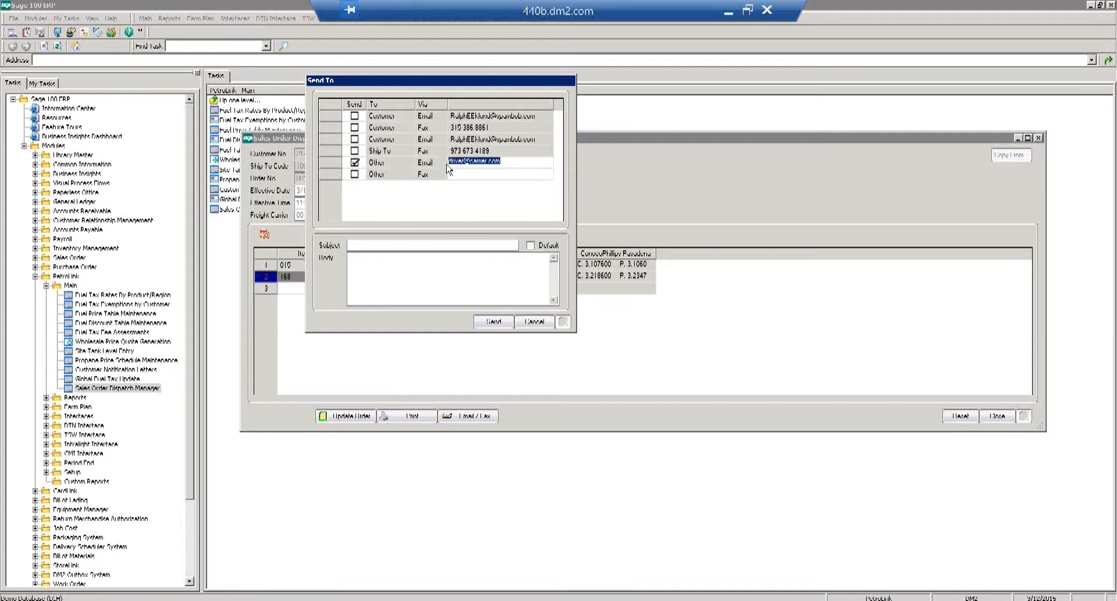
key(Delete)
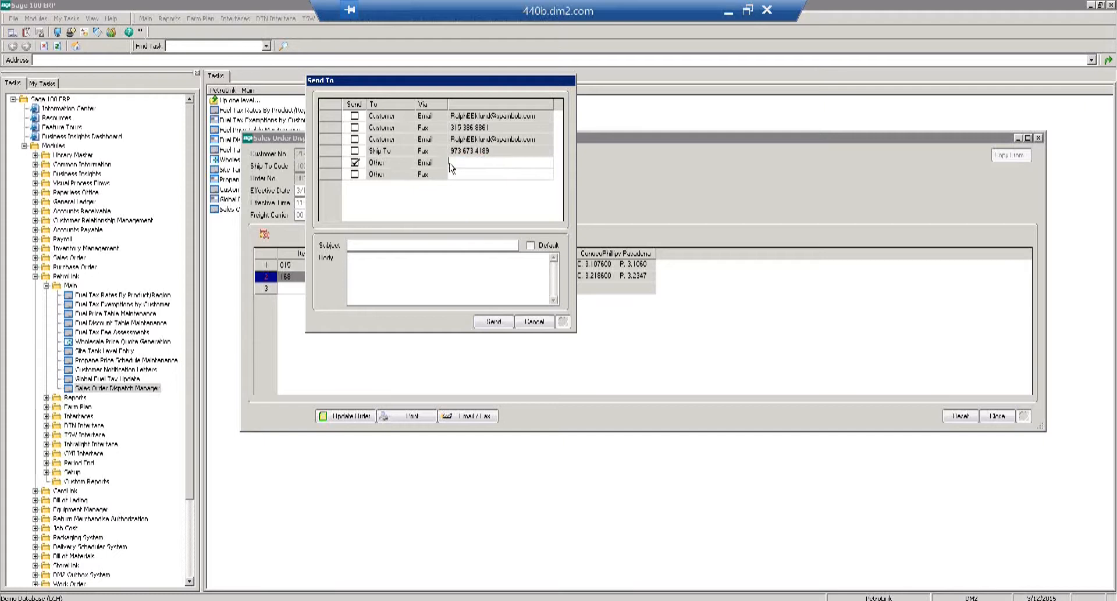
click(356, 163)
click(533, 322)
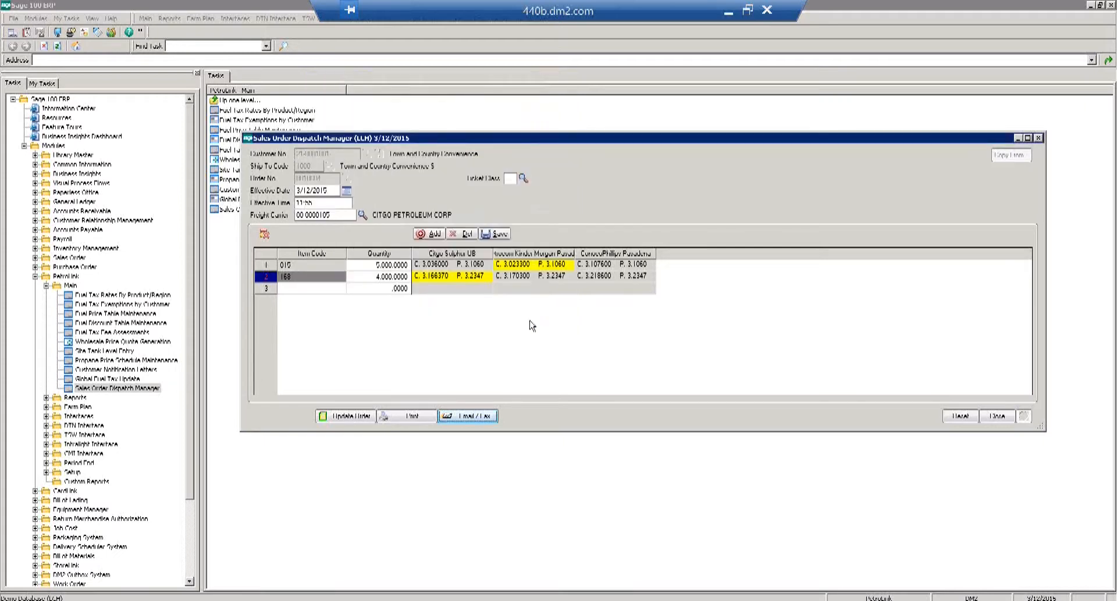
click(484, 417)
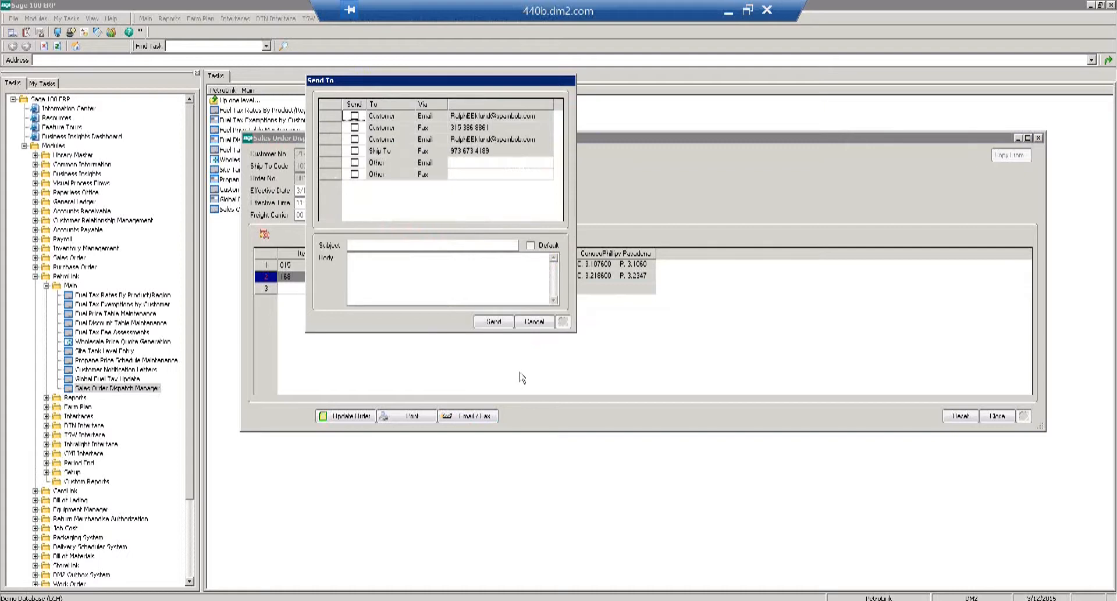
click(534, 323)
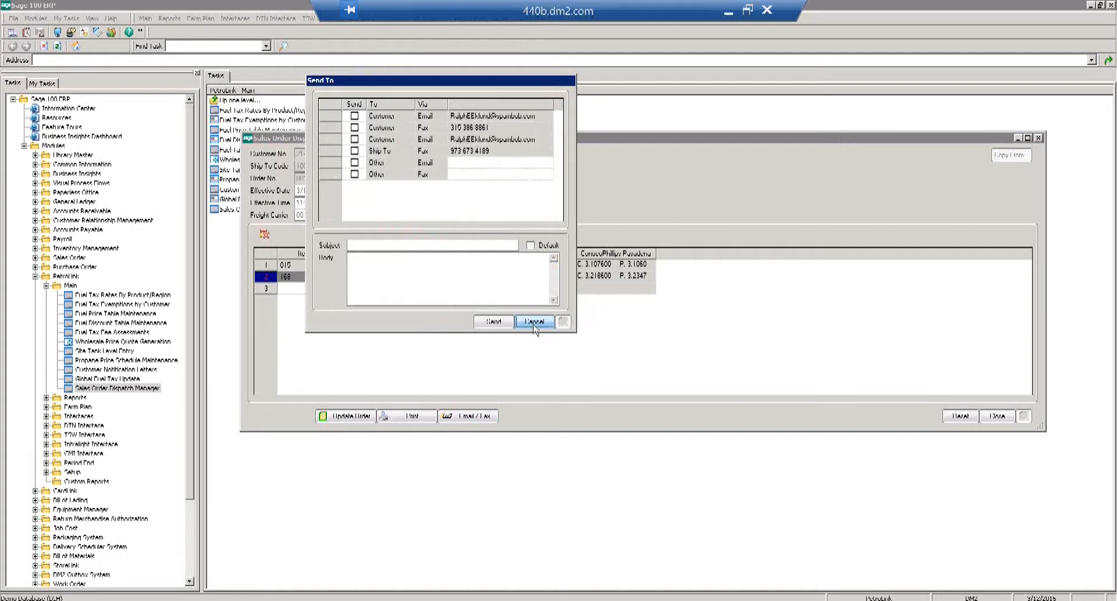